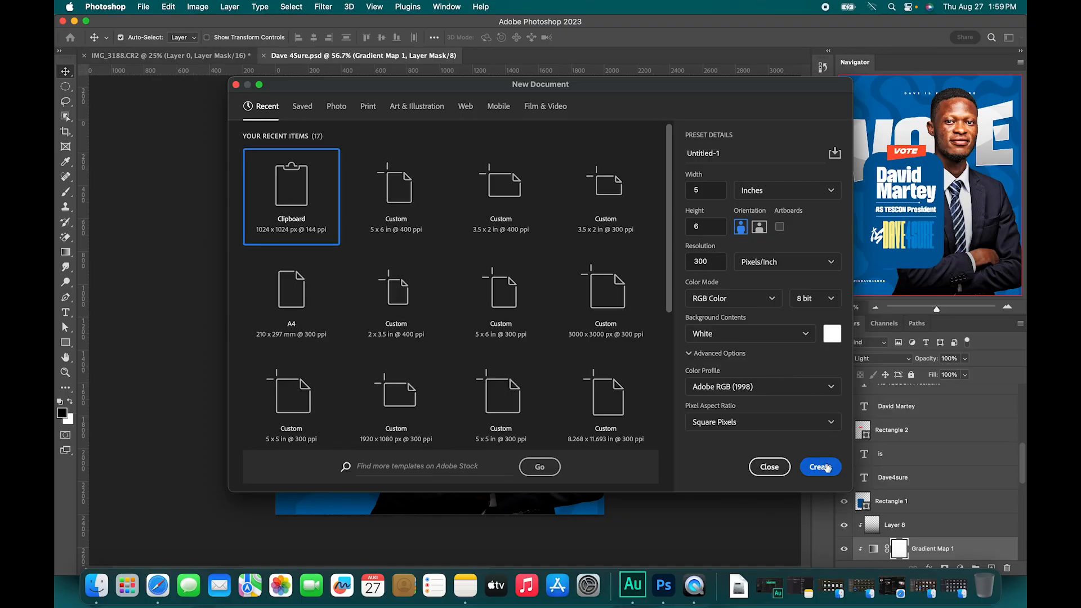
Create a 5 × 6 inch portrait document at 300 pixels/inch in RGB Color with a white background
{"action": "left_click", "coordinate": [827, 467]}
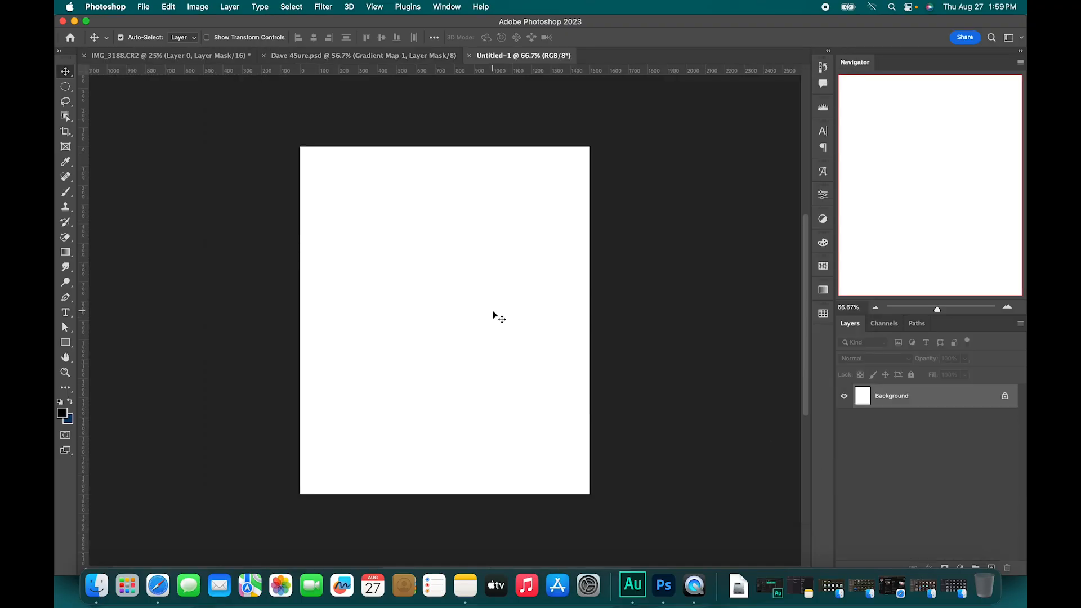
{"action": "key", "text": "super+plus"}
{"action": "key", "text": "super+minus"}
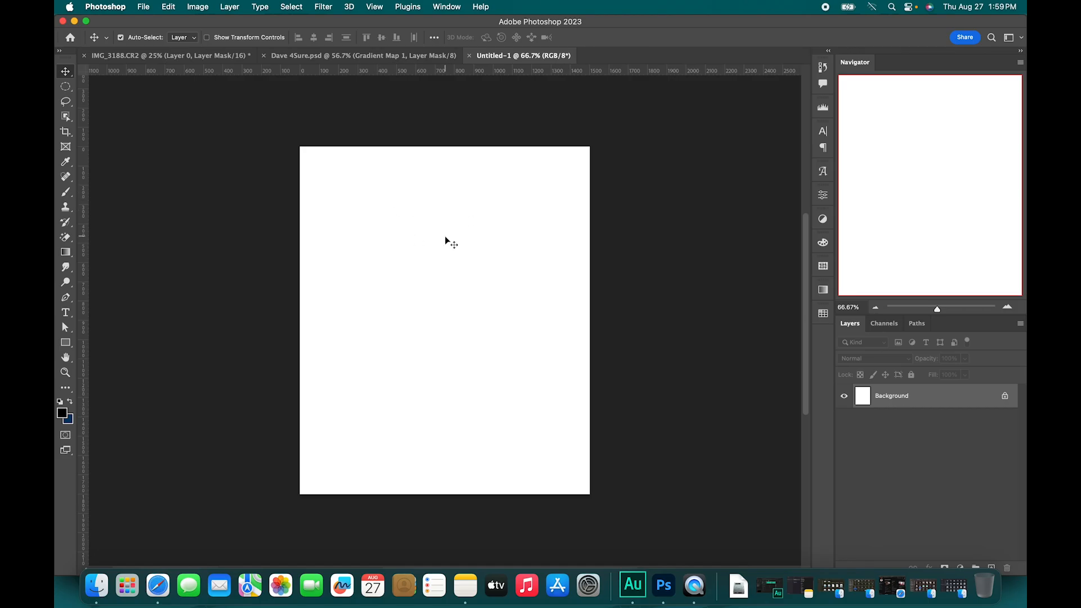
Open the candidate's cut-out portrait PNG, bring it into the new document and convert its layer to a smart object
{"action": "left_click", "coordinate": [97, 569]}
{"action": "left_click_drag", "start_coordinate": [625, 355], "coordinate": [647, 65]}
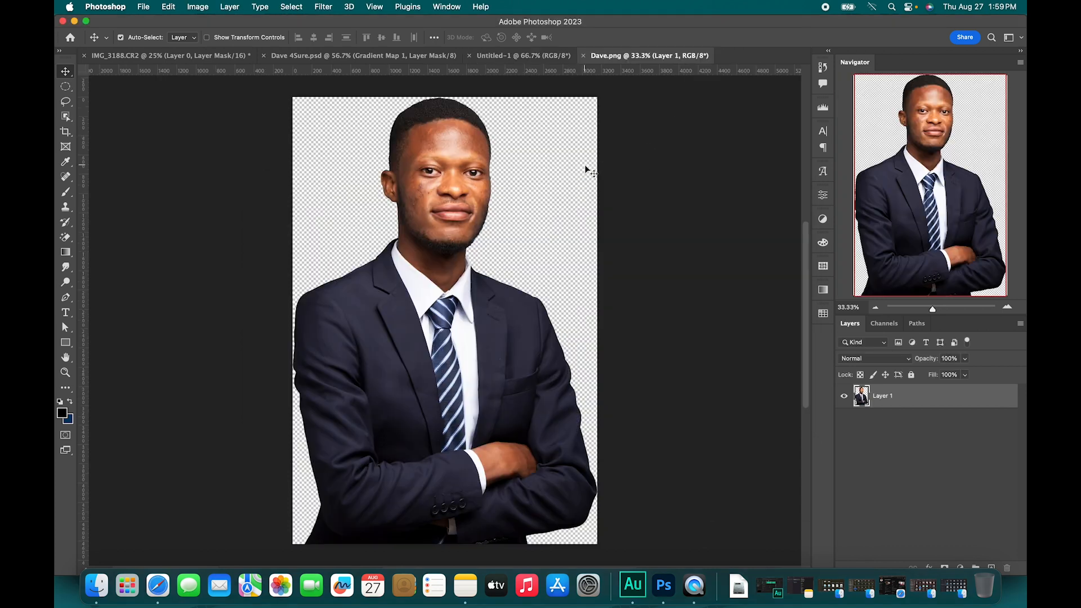
{"action": "left_click_drag", "start_coordinate": [469, 232], "coordinate": [487, 319]}
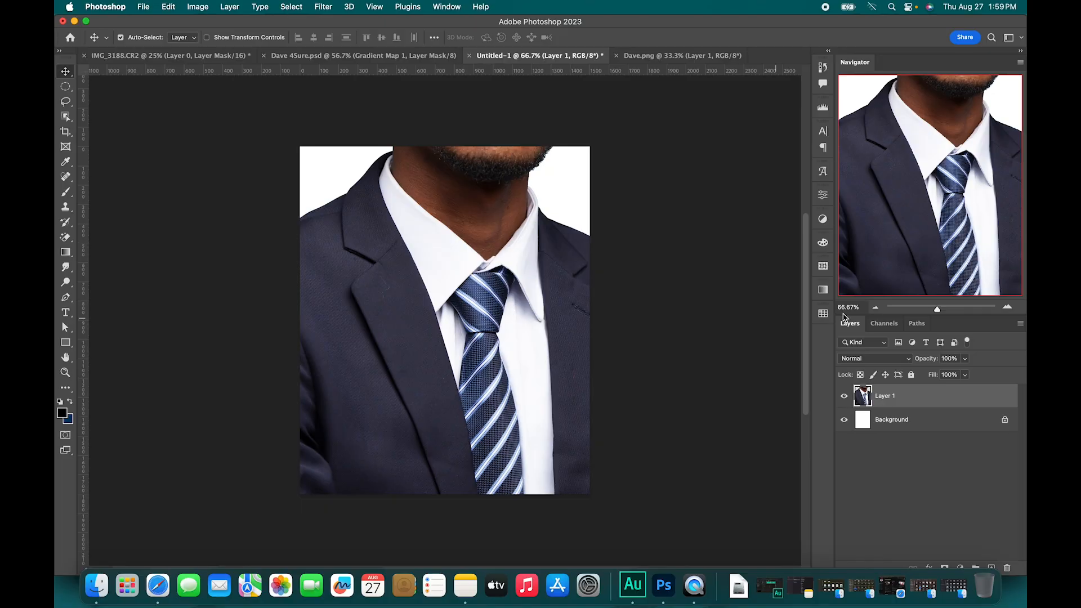
{"action": "right_click", "coordinate": [943, 401]}
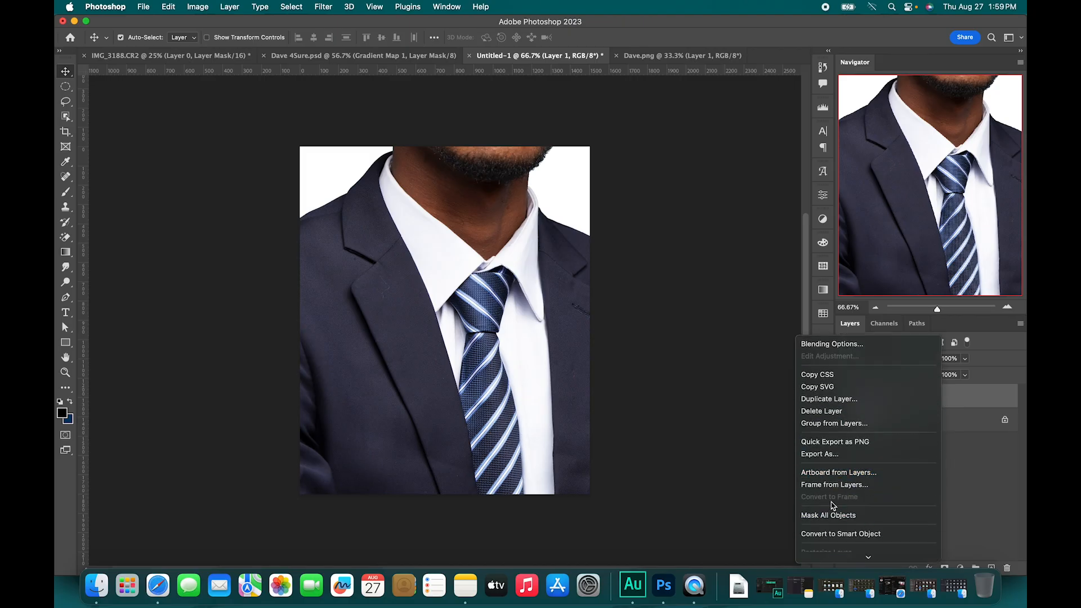
{"action": "left_click", "coordinate": [843, 539]}
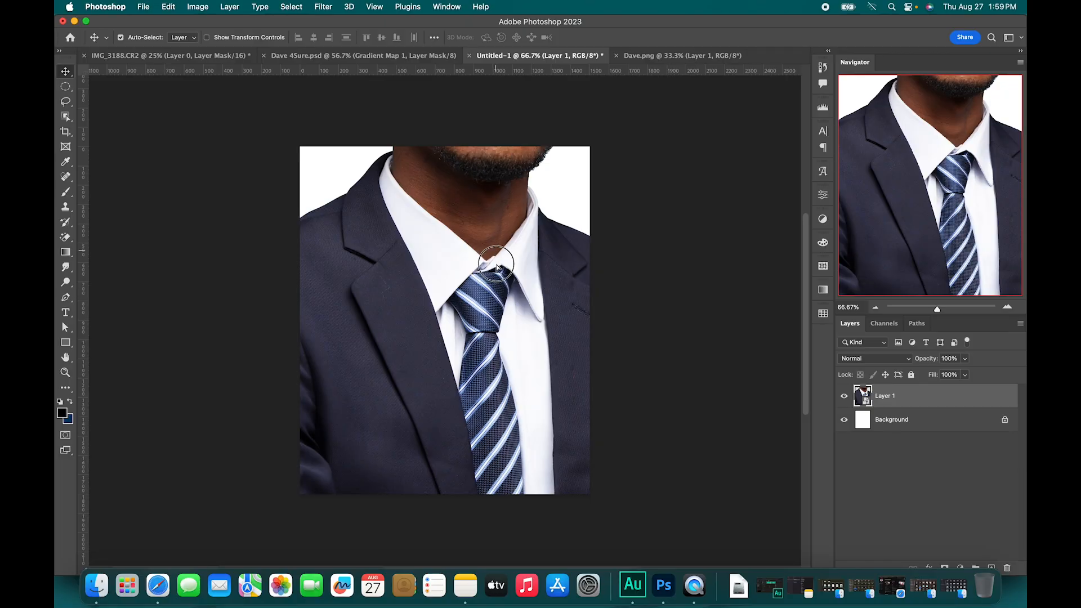
Scale the portrait to about 53% and position it with the head at the top edge of the canvas
{"action": "left_click_drag", "start_coordinate": [501, 256], "coordinate": [560, 418]}
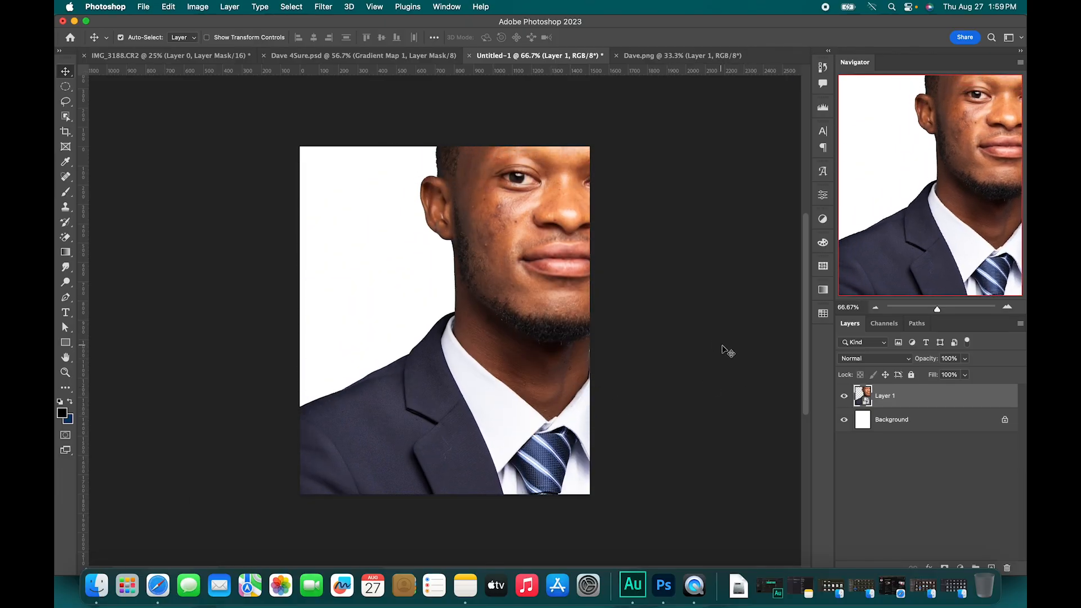
{"action": "key", "text": "super+t"}
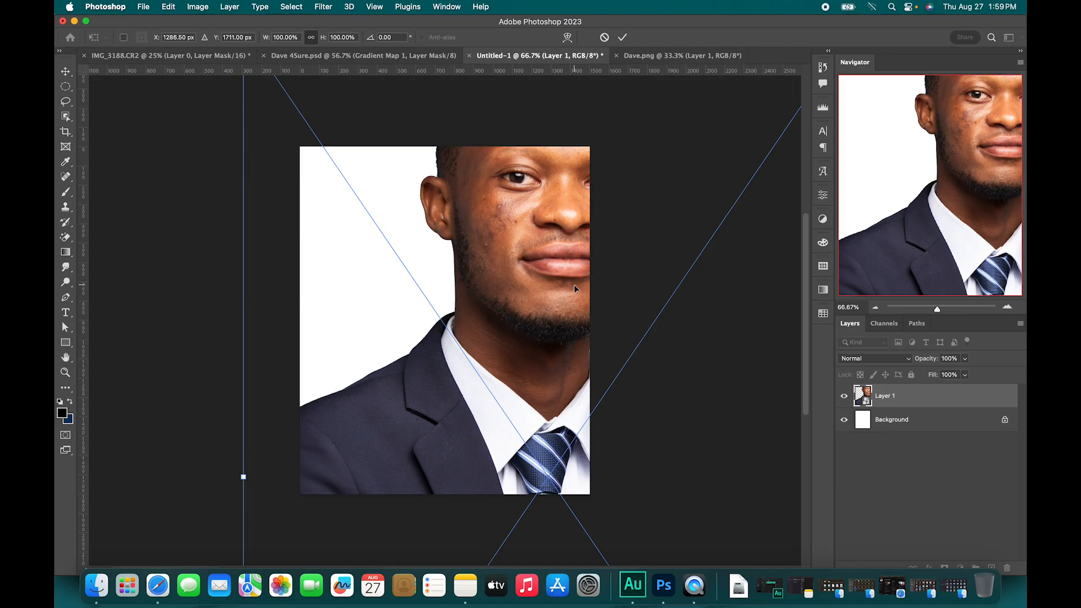
{"action": "key", "text": "super+minus"}
{"action": "left_click_drag", "start_coordinate": [751, 102], "coordinate": [534, 255]}
{"action": "left_click_drag", "start_coordinate": [665, 181], "coordinate": [581, 258]}
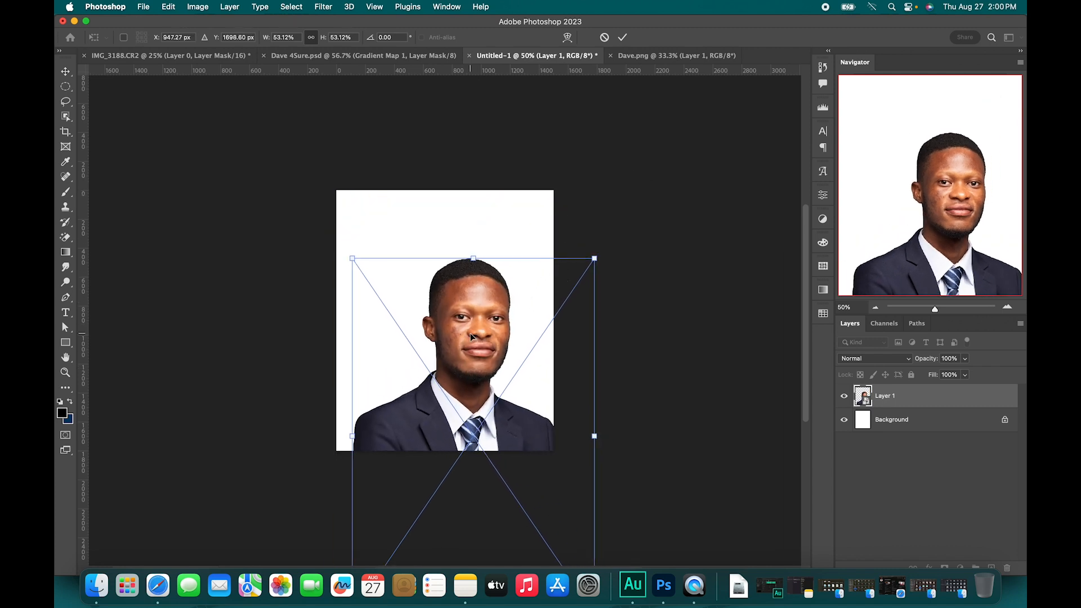
{"action": "left_click_drag", "start_coordinate": [504, 351], "coordinate": [507, 283]}
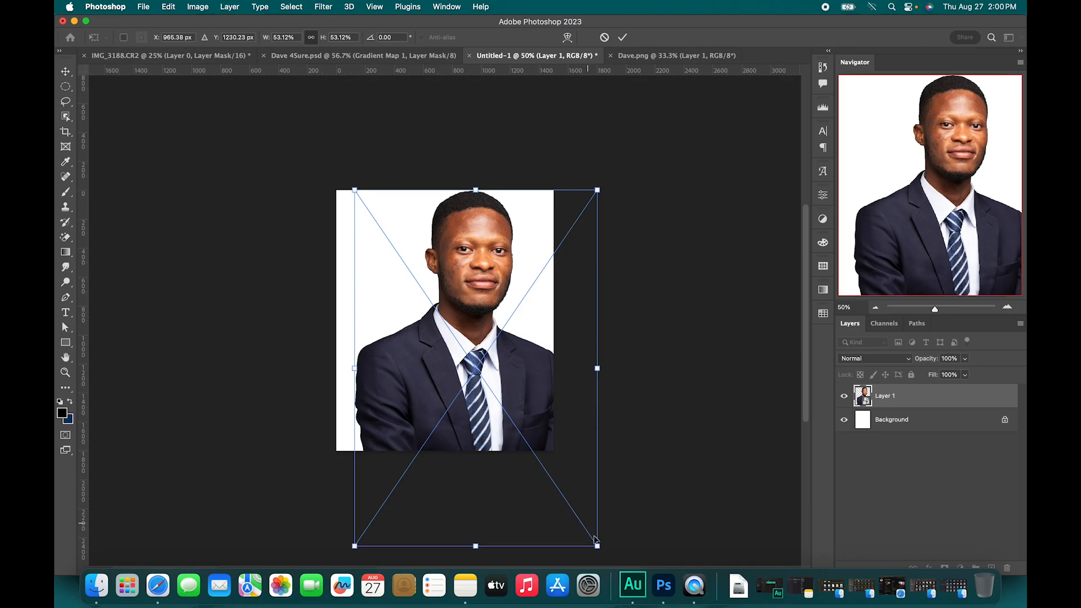
Shrink the portrait further to about 41%, place it right of centre with a small gap above the head, and apply the transform
{"action": "left_click_drag", "start_coordinate": [597, 546], "coordinate": [575, 515]}
{"action": "left_click_drag", "start_coordinate": [482, 399], "coordinate": [497, 417]}
{"action": "left_click_drag", "start_coordinate": [454, 365], "coordinate": [458, 362]}
{"action": "left_click_drag", "start_coordinate": [595, 535], "coordinate": [565, 478]}
{"action": "left_click_drag", "start_coordinate": [509, 428], "coordinate": [514, 418]}
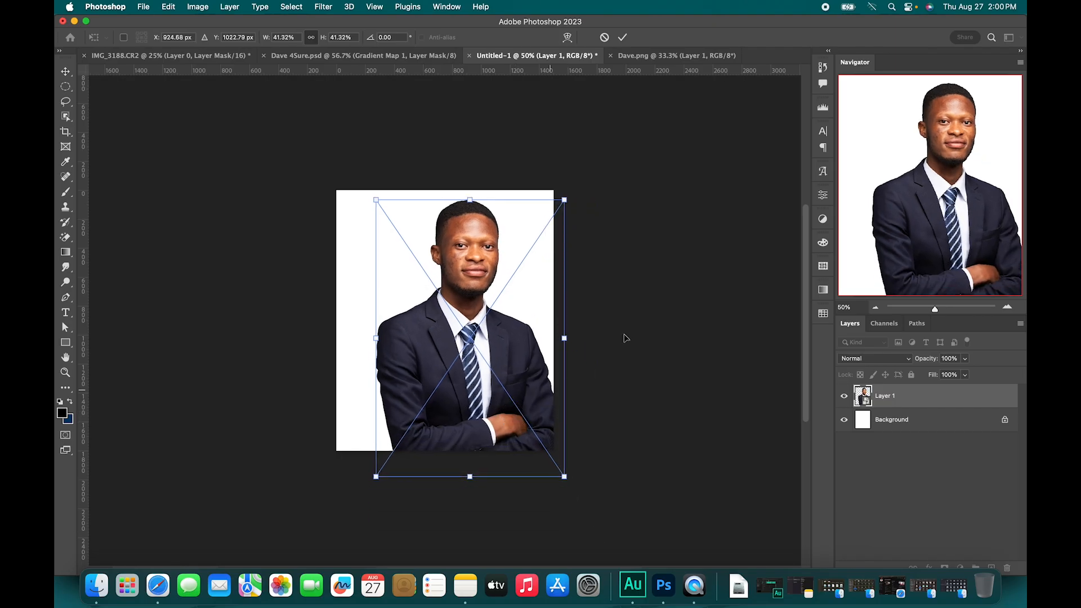
{"action": "left_click", "coordinate": [622, 37]}
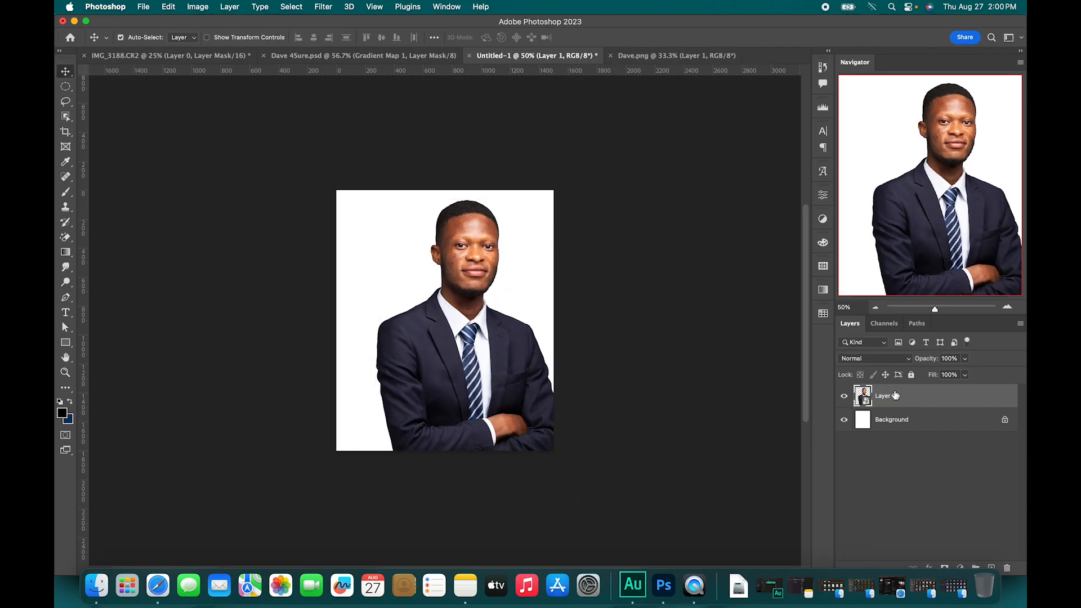
Add a layer between the portrait and the background and fill it with the blue sampled from the reference poster's background
{"action": "left_click", "coordinate": [934, 424]}
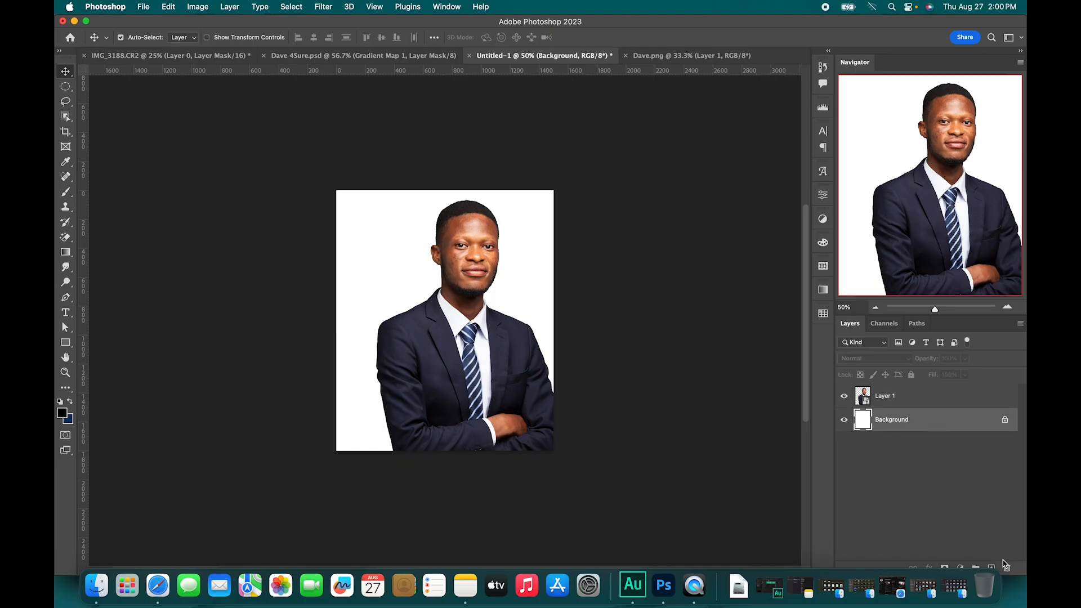
{"action": "left_click", "coordinate": [991, 567]}
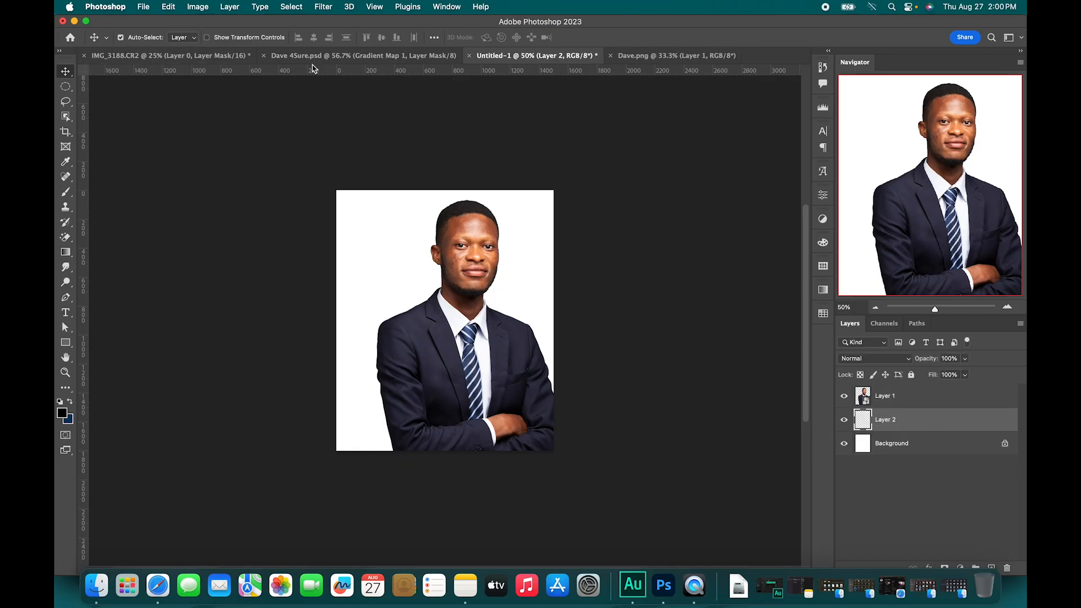
{"action": "left_click", "coordinate": [357, 56]}
{"action": "key", "text": "i"}
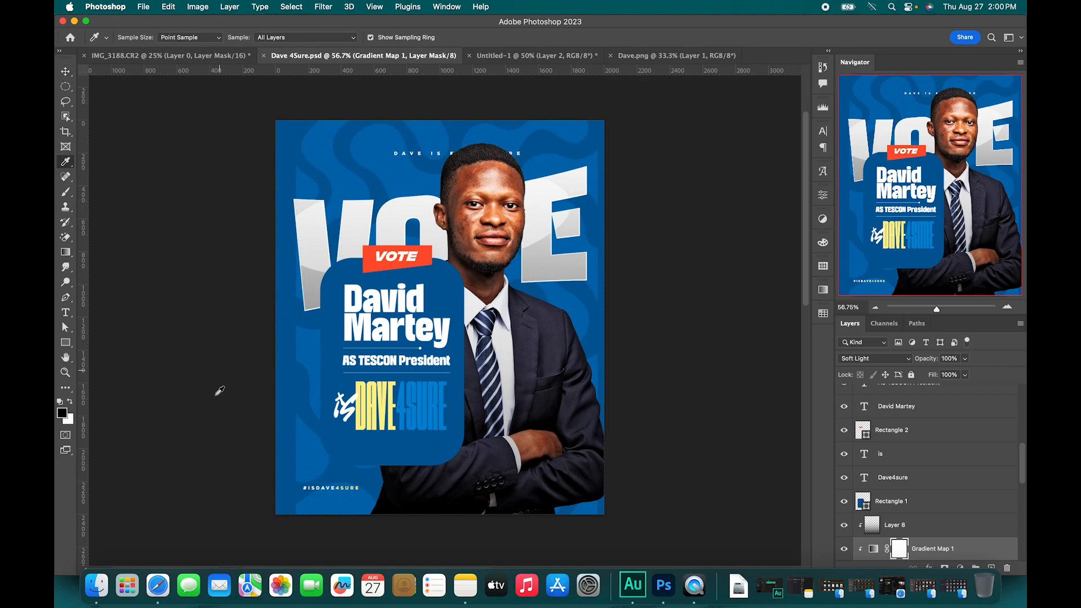
{"action": "left_click", "coordinate": [281, 498]}
{"action": "scroll", "coordinate": [839, 489], "scroll_direction": "down", "scroll_amount": 5}
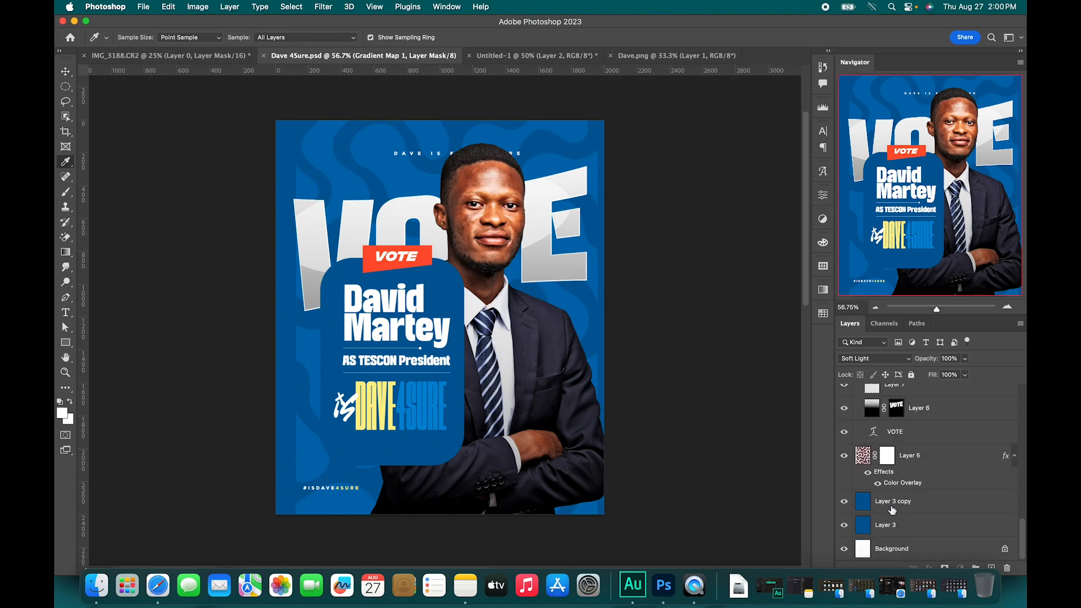
{"action": "left_click", "coordinate": [892, 509]}
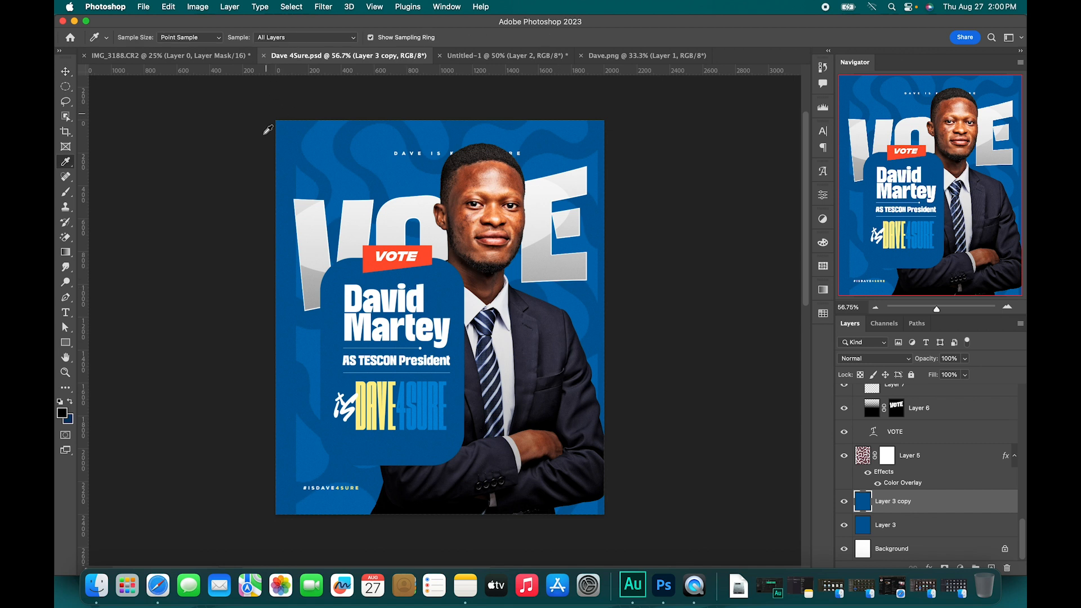
{"action": "left_click", "coordinate": [276, 455]}
{"action": "key", "text": "v"}
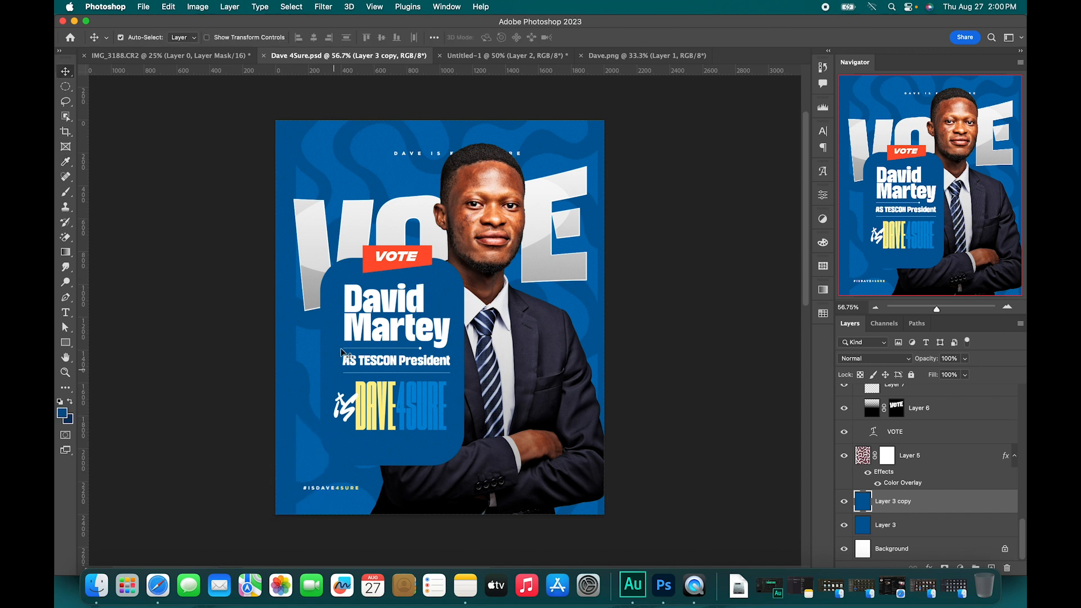
{"action": "left_click", "coordinate": [493, 55]}
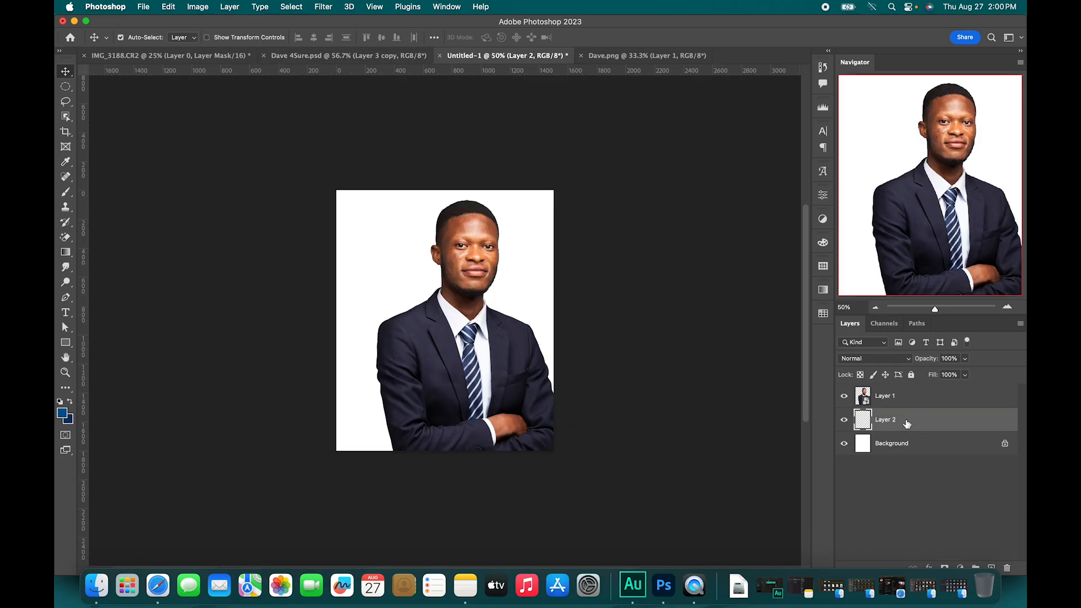
{"action": "key", "text": "alt+BackSpace"}
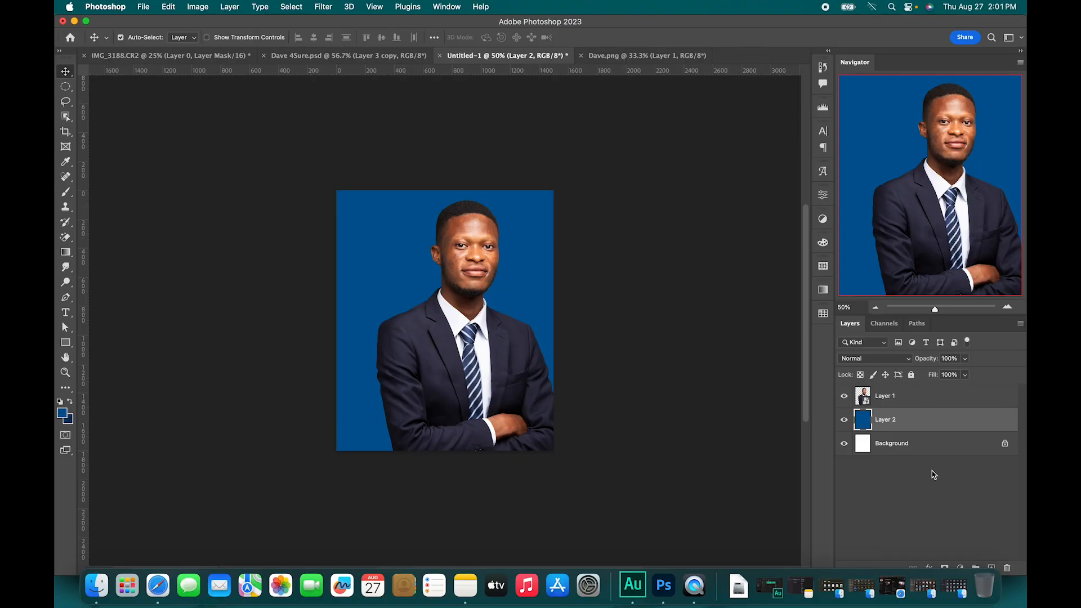
Draw a blue rectangle about 685 × 1061 px over the portrait's left half and move its layer above the portrait
{"action": "left_click", "coordinate": [991, 567]}
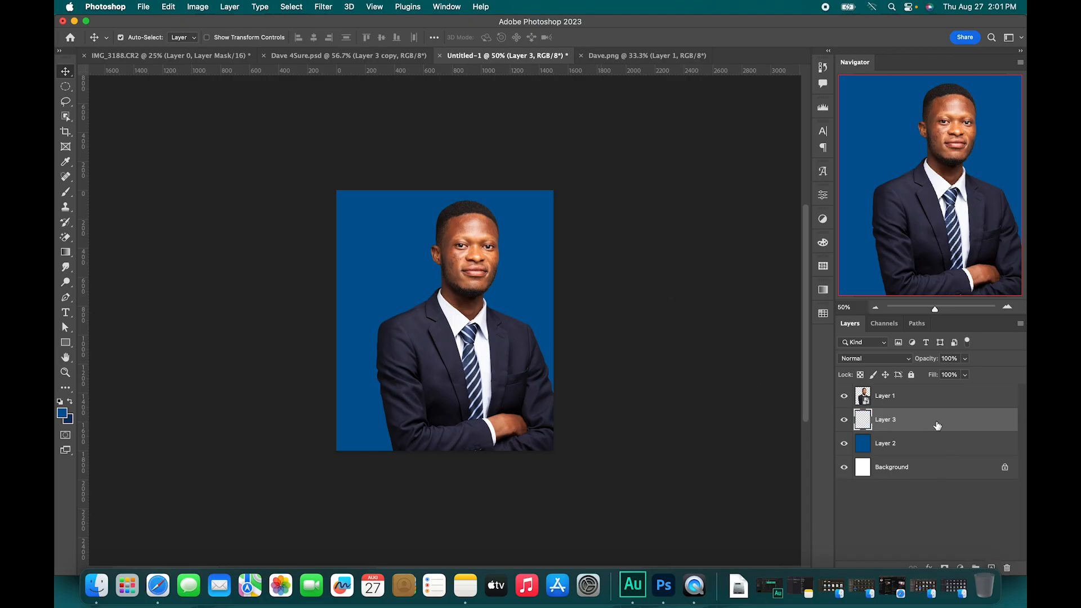
{"action": "key", "text": "u"}
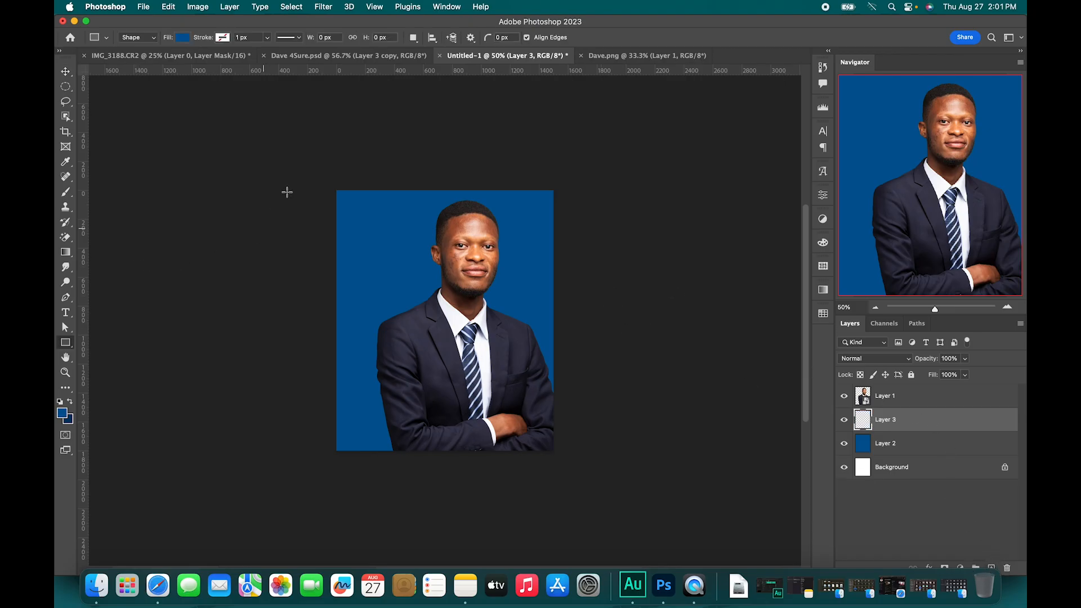
{"action": "left_click_drag", "start_coordinate": [370, 263], "coordinate": [469, 416]}
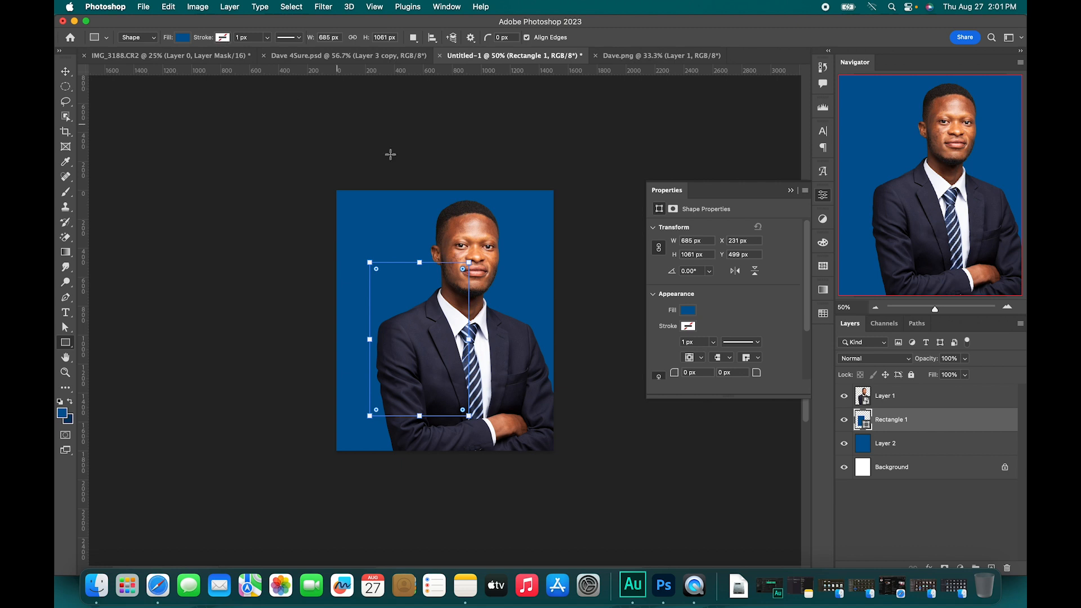
{"action": "left_click_drag", "start_coordinate": [950, 423], "coordinate": [934, 403]}
Round all four corners of the rectangle to 71 px and move it down to about X 240 px, Y 609 px
{"action": "scroll", "coordinate": [692, 341], "scroll_direction": "down", "scroll_amount": 1}
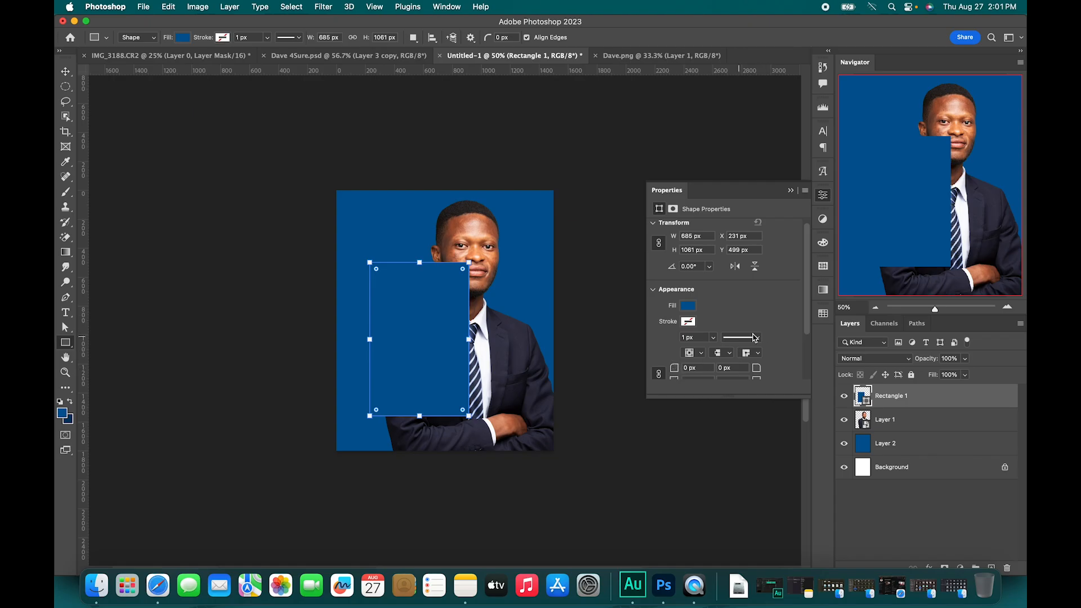
{"action": "scroll", "coordinate": [747, 338], "scroll_direction": "down", "scroll_amount": 3}
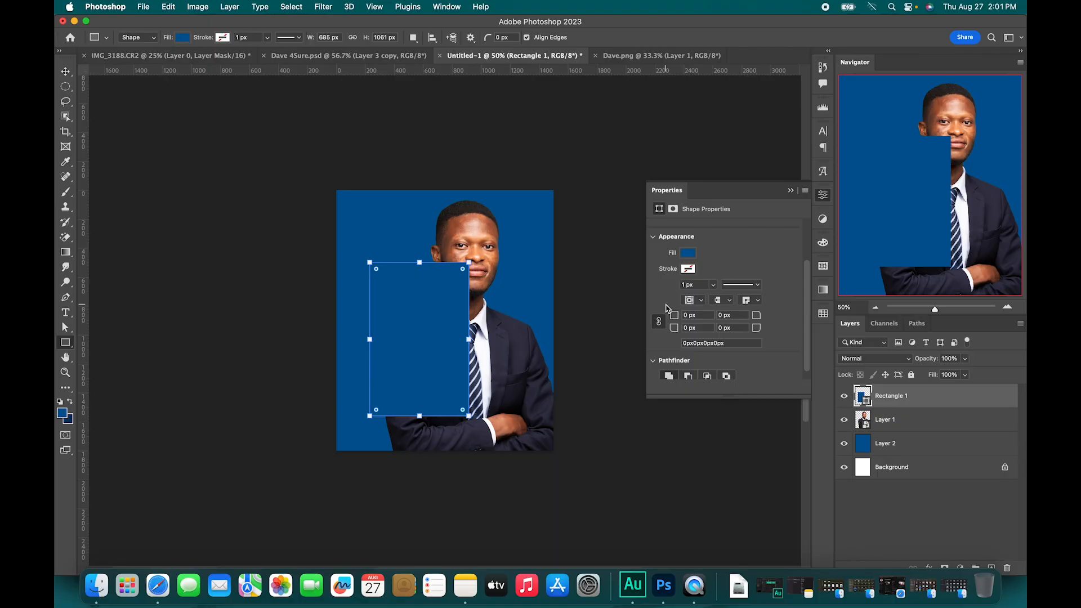
{"action": "left_click_drag", "start_coordinate": [678, 320], "coordinate": [695, 317]}
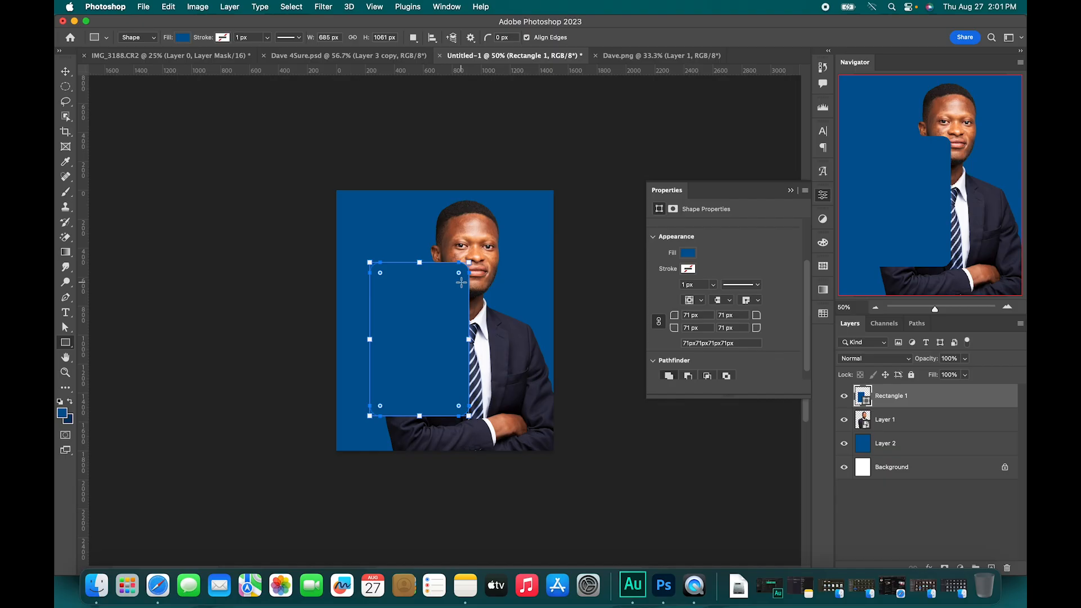
{"action": "key", "text": "z"}
{"action": "left_click_drag", "start_coordinate": [425, 313], "coordinate": [413, 338]}
{"action": "key", "text": "space"}
{"action": "key", "text": "v"}
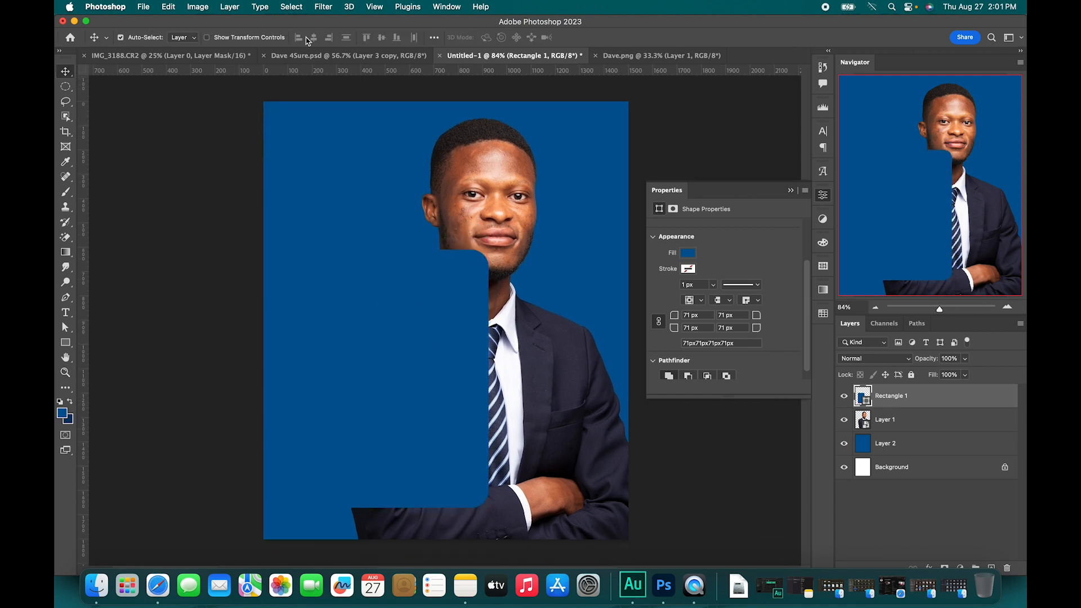
Sample the blue of the rounded name panel in the reference poster and return to the new document
{"action": "left_click", "coordinate": [213, 54]}
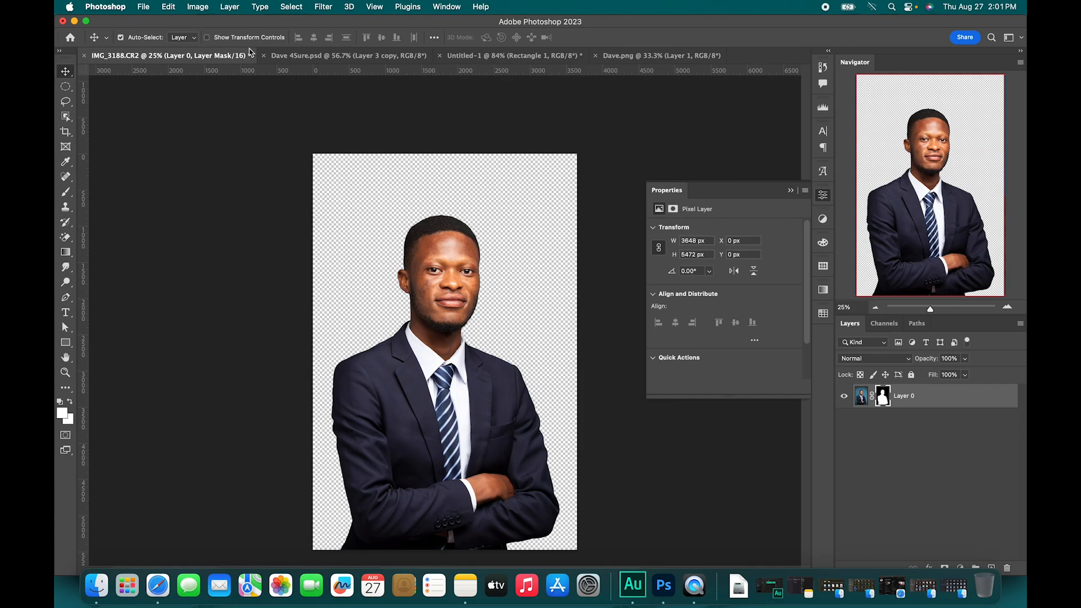
{"action": "left_click", "coordinate": [303, 56]}
{"action": "key", "text": "i"}
{"action": "left_click", "coordinate": [425, 281]}
{"action": "key", "text": "v"}
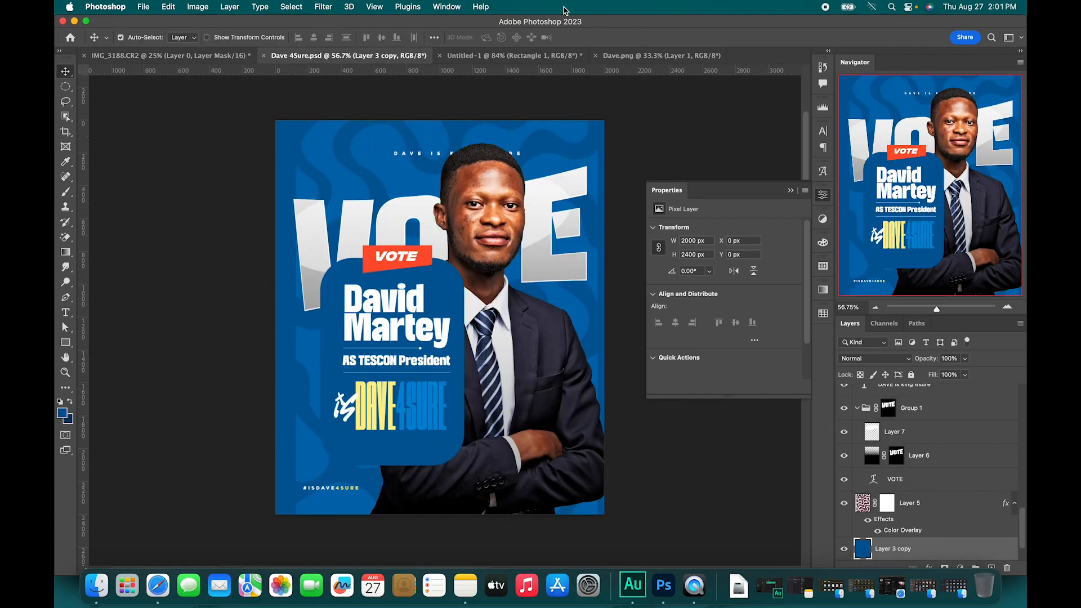
{"action": "left_click", "coordinate": [566, 56]}
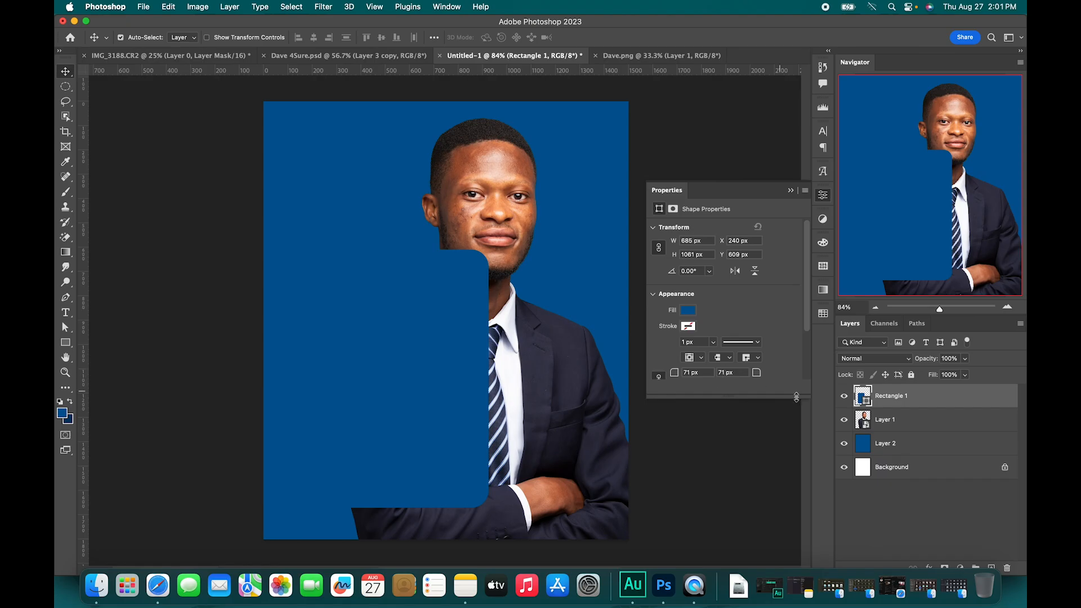
{"action": "double_click", "coordinate": [868, 403]}
{"action": "type", "text": "Pattern"}
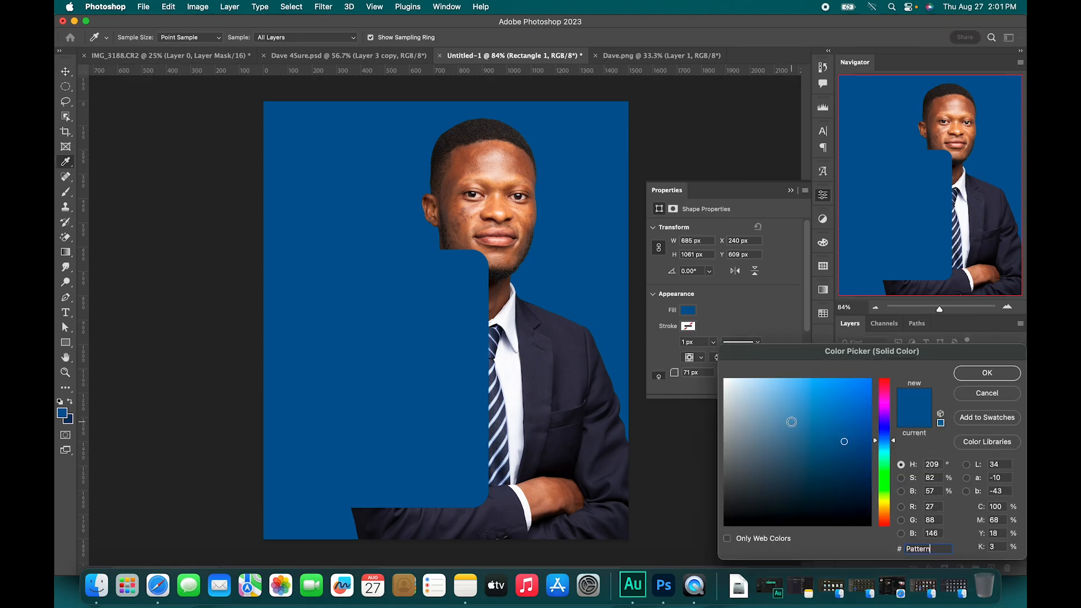
{"action": "left_click", "coordinate": [984, 394]}
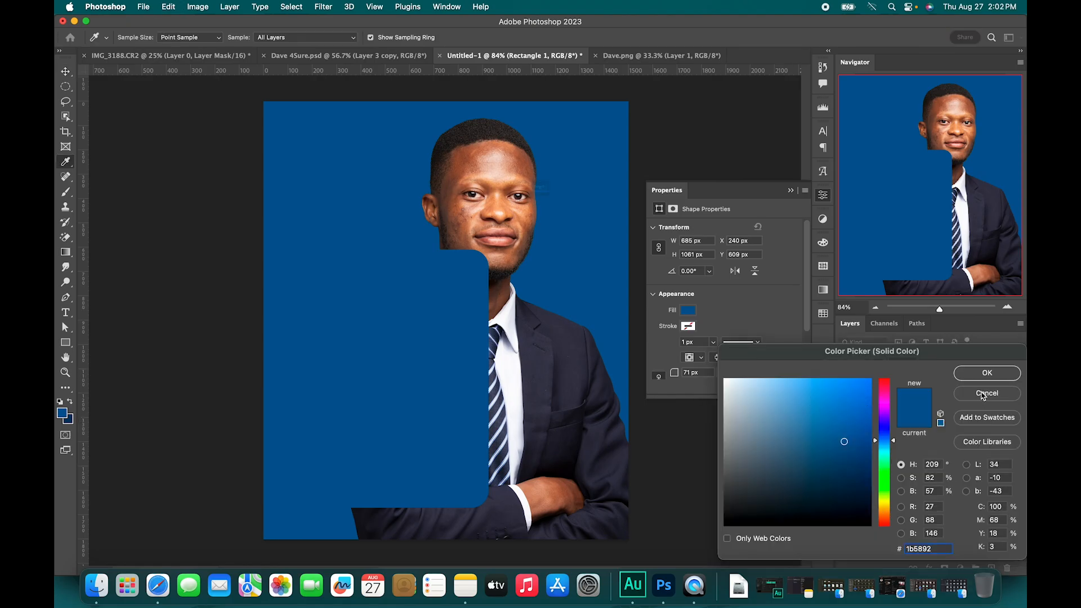
{"action": "left_click", "coordinate": [546, 233]}
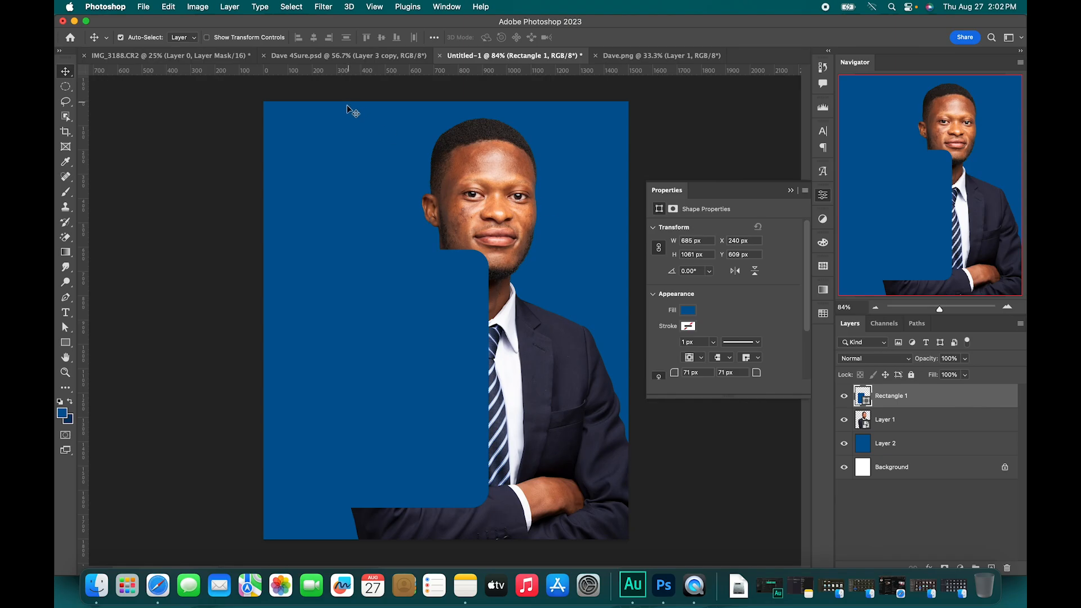
Copy the foreground colour's hex code in the reference poster and return to the new document
{"action": "left_click", "coordinate": [285, 55]}
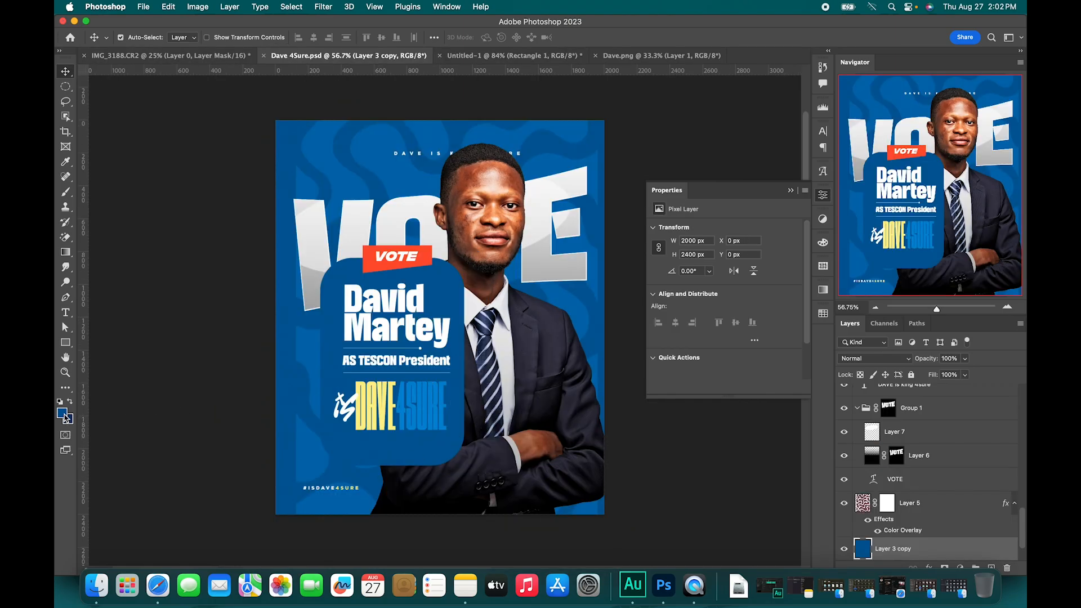
{"action": "left_click", "coordinate": [63, 414]}
{"action": "key", "text": "super+c"}
{"action": "left_click", "coordinate": [984, 372]}
{"action": "left_click", "coordinate": [541, 55]}
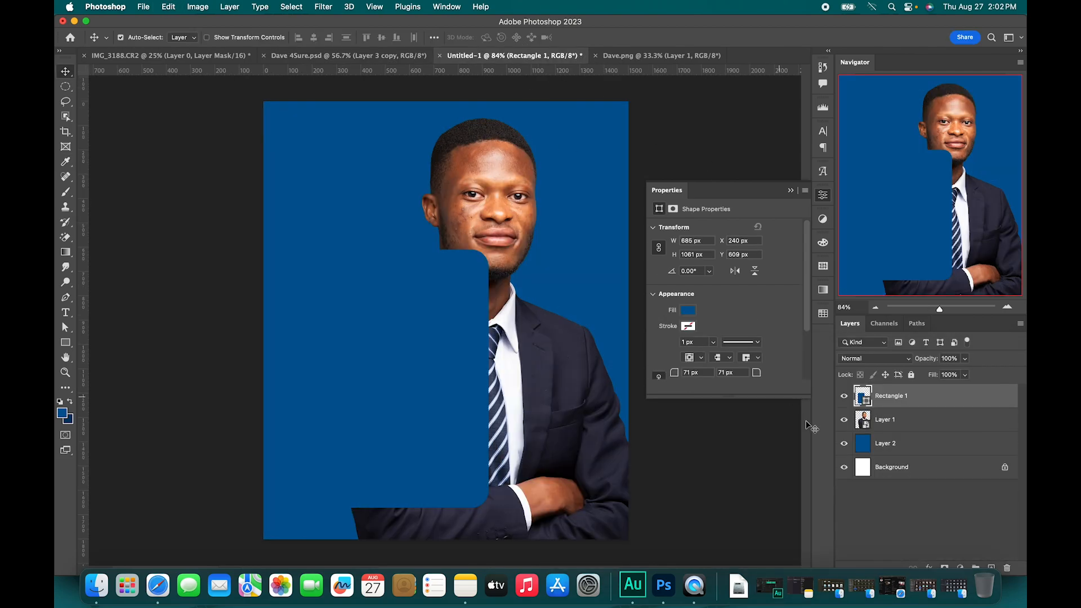
Apply the copied hex colour to the rectangle's fill and move the rectangle to about X 218 px, Y 633 px
{"action": "double_click", "coordinate": [868, 404]}
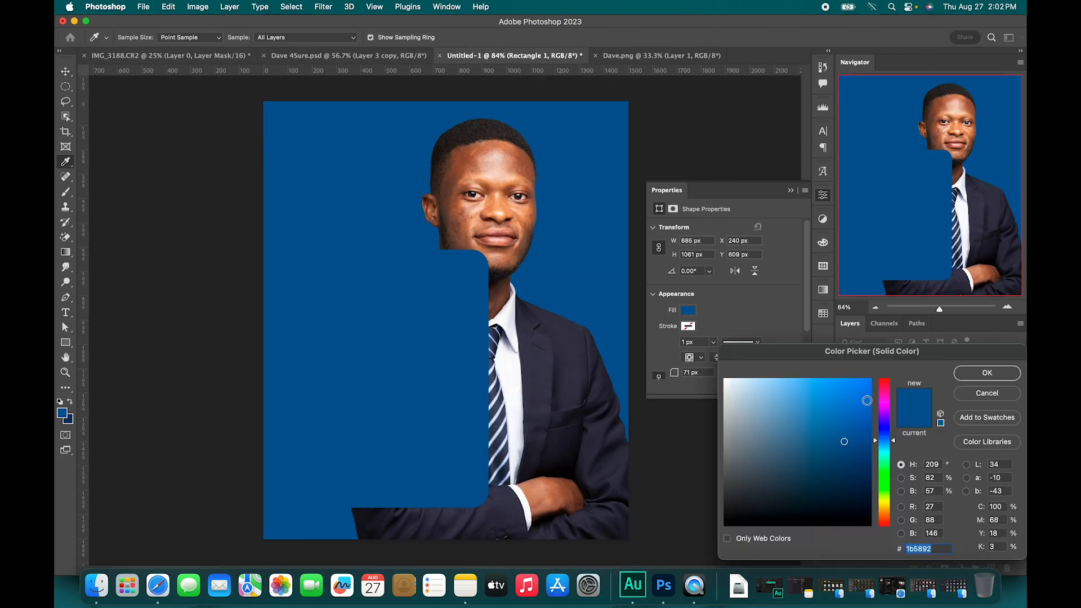
{"action": "key", "text": "super+v"}
{"action": "left_click", "coordinate": [966, 374]}
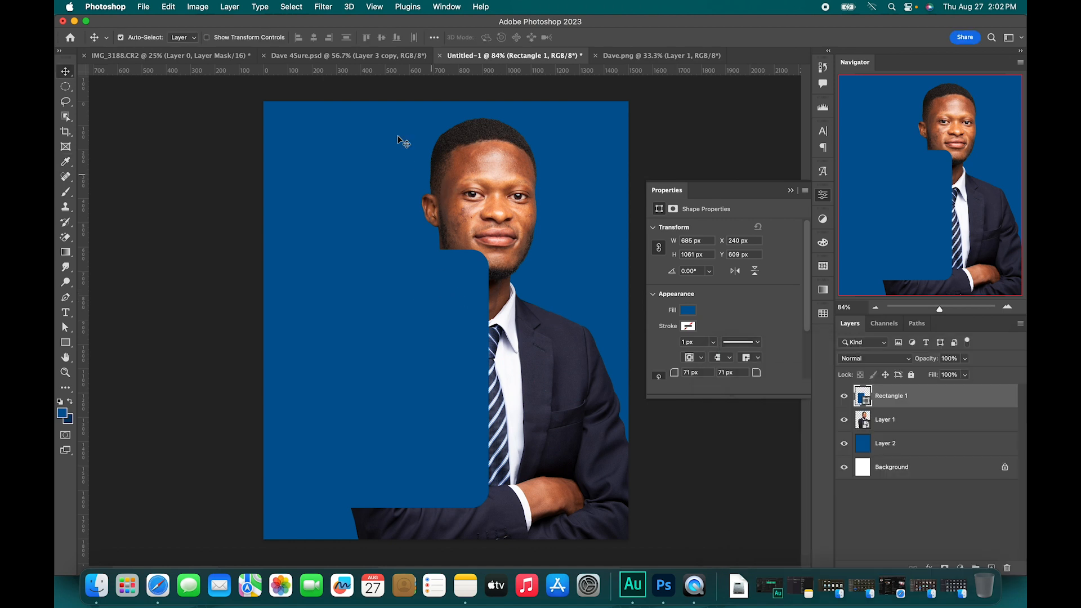
{"action": "left_click", "coordinate": [403, 289]}
{"action": "left_click_drag", "start_coordinate": [403, 289], "coordinate": [398, 295]}
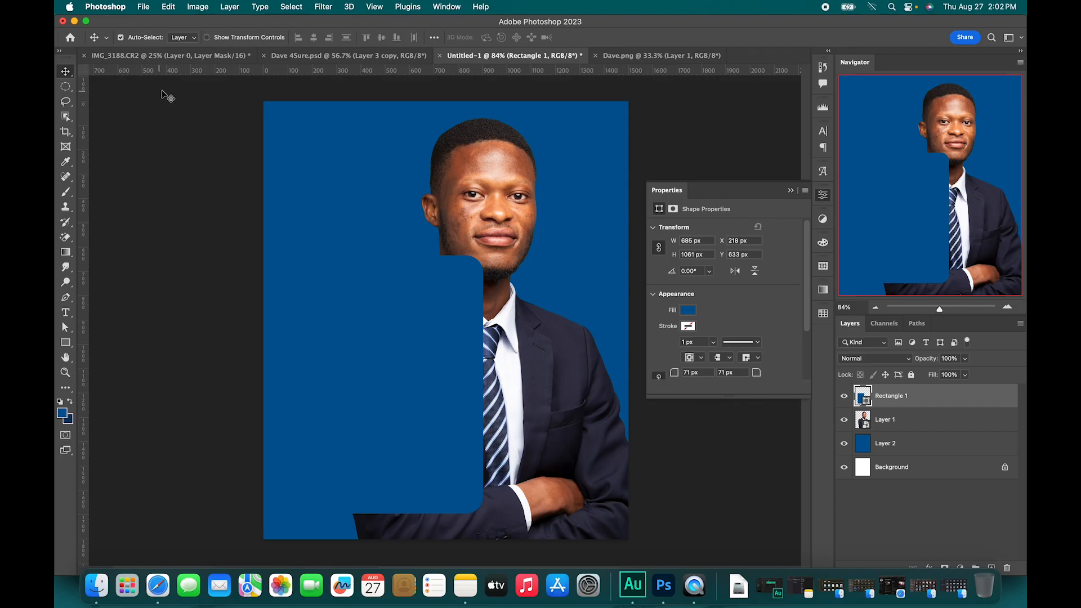
Following the reference poster, shorten the rectangle to 917 px at about X 184, Y 684 px and round its corners to 199 px
{"action": "left_click", "coordinate": [301, 56]}
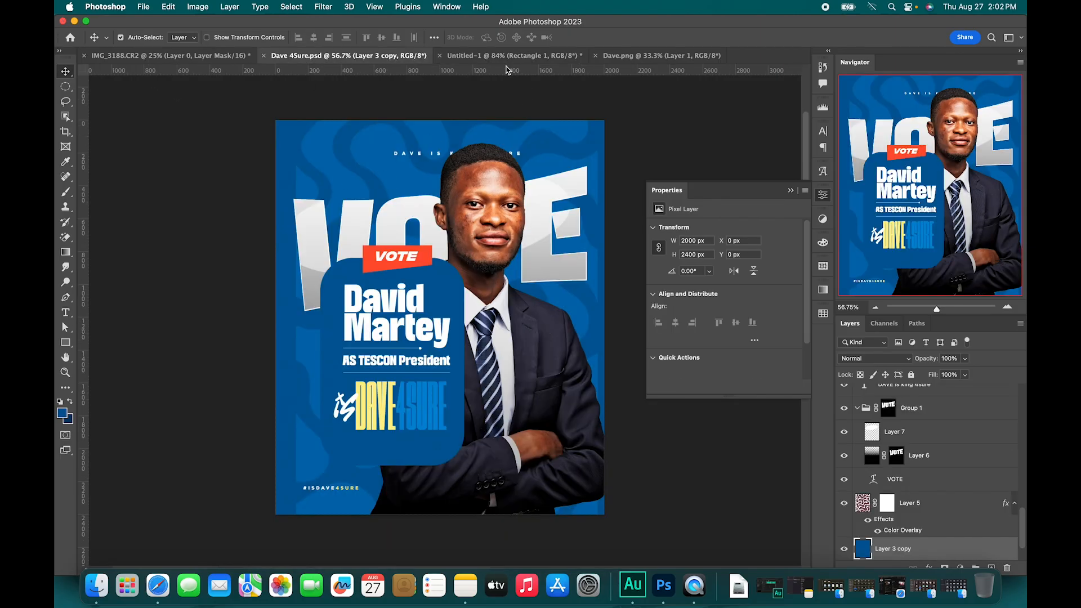
{"action": "left_click", "coordinate": [508, 59]}
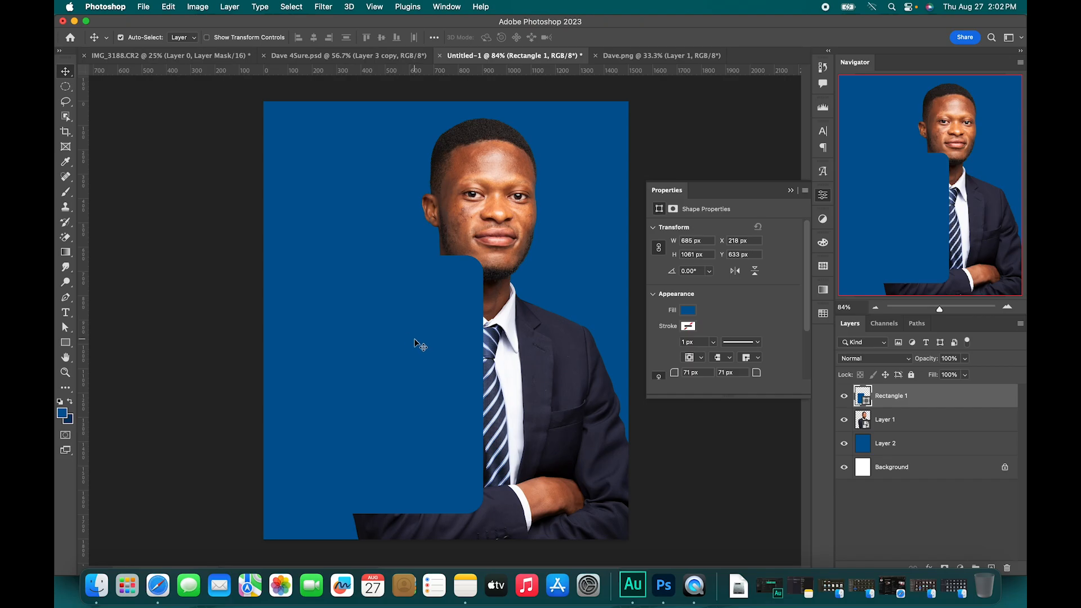
{"action": "key", "text": "super+t"}
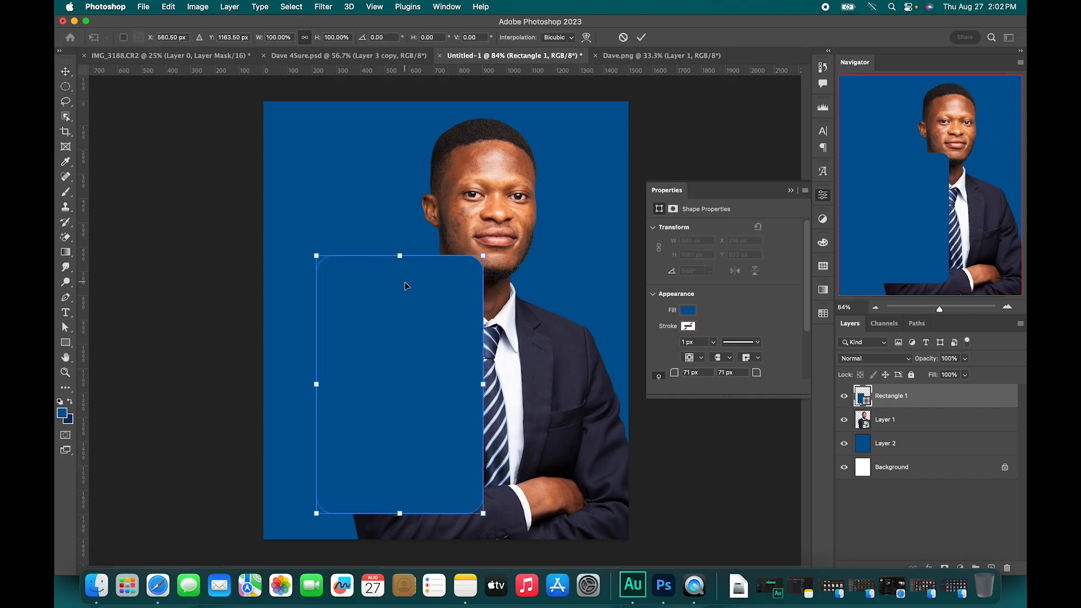
{"action": "left_click_drag", "start_coordinate": [400, 256], "coordinate": [400, 290]}
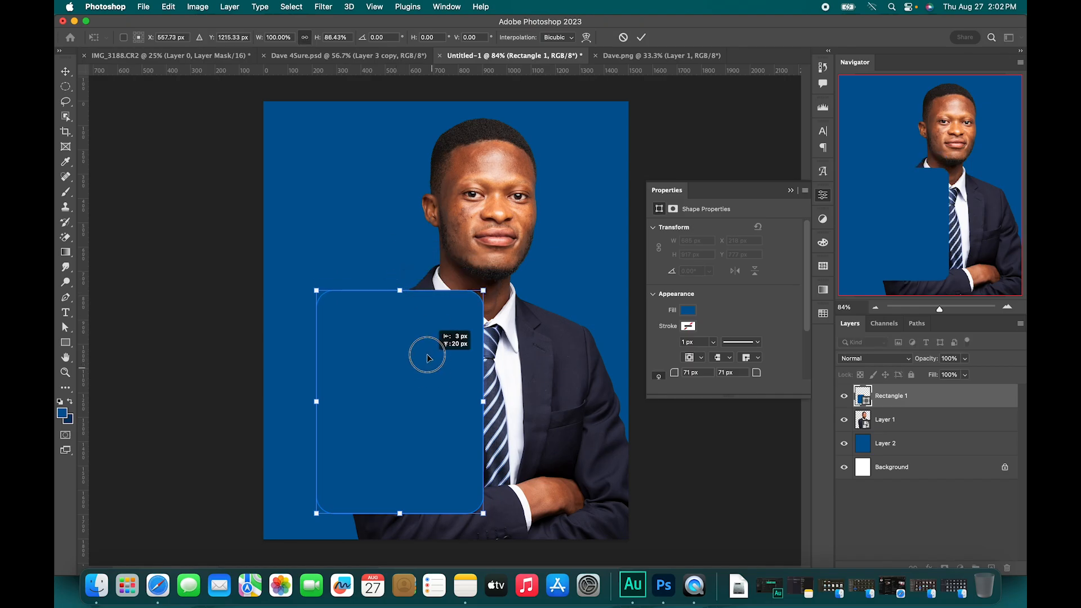
{"action": "left_click_drag", "start_coordinate": [428, 358], "coordinate": [422, 345]}
{"action": "left_click", "coordinate": [641, 38]}
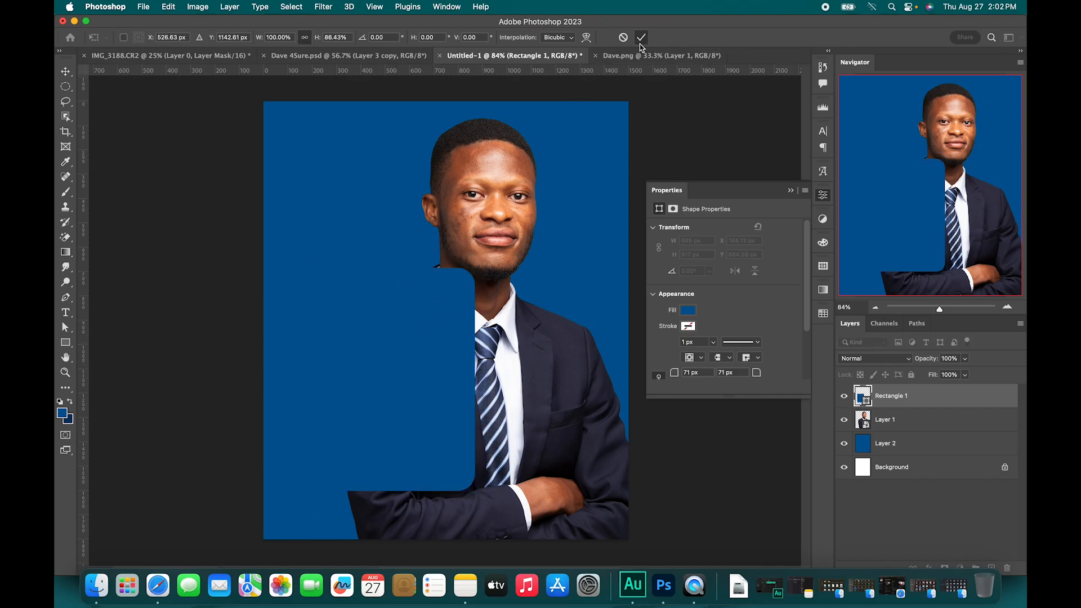
{"action": "left_click_drag", "start_coordinate": [677, 379], "coordinate": [729, 388]}
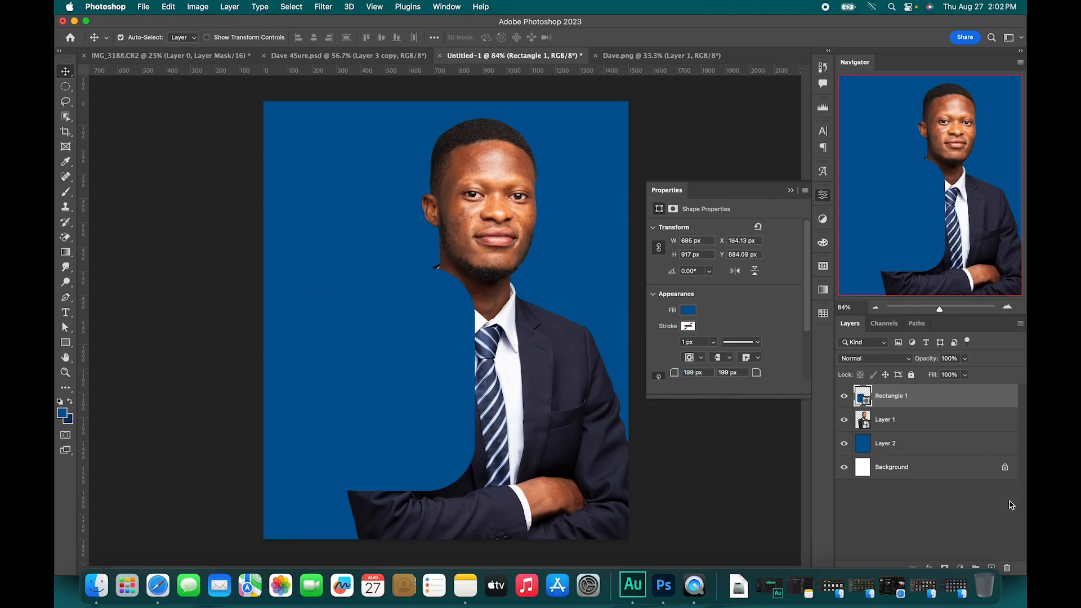
Check the reference poster, add a new layer, and enter the candidate's full name over two lines on the blue panel
{"action": "left_click", "coordinate": [299, 55]}
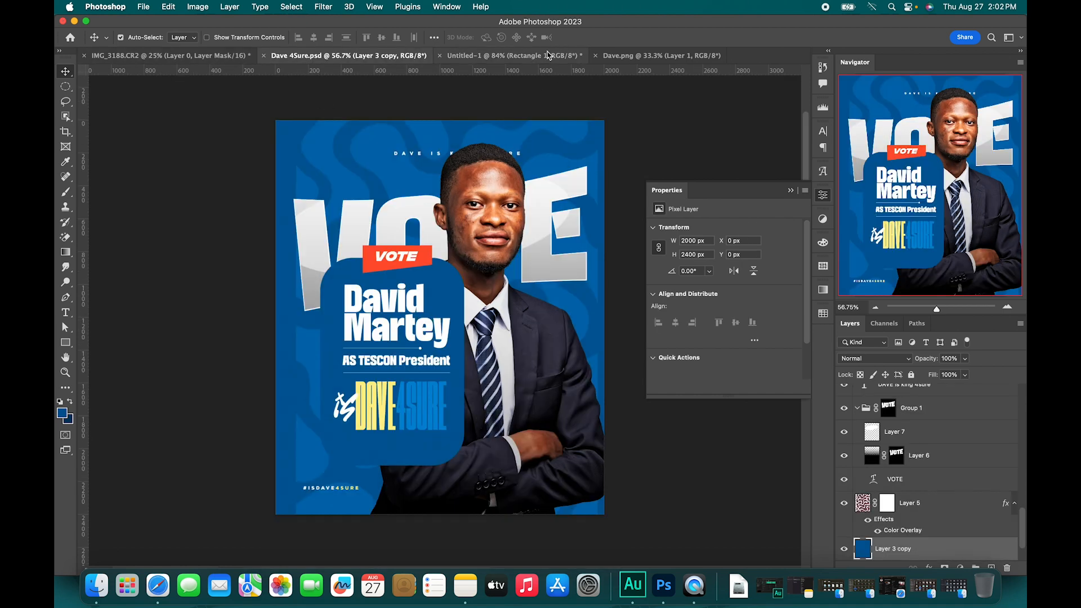
{"action": "left_click", "coordinate": [549, 54]}
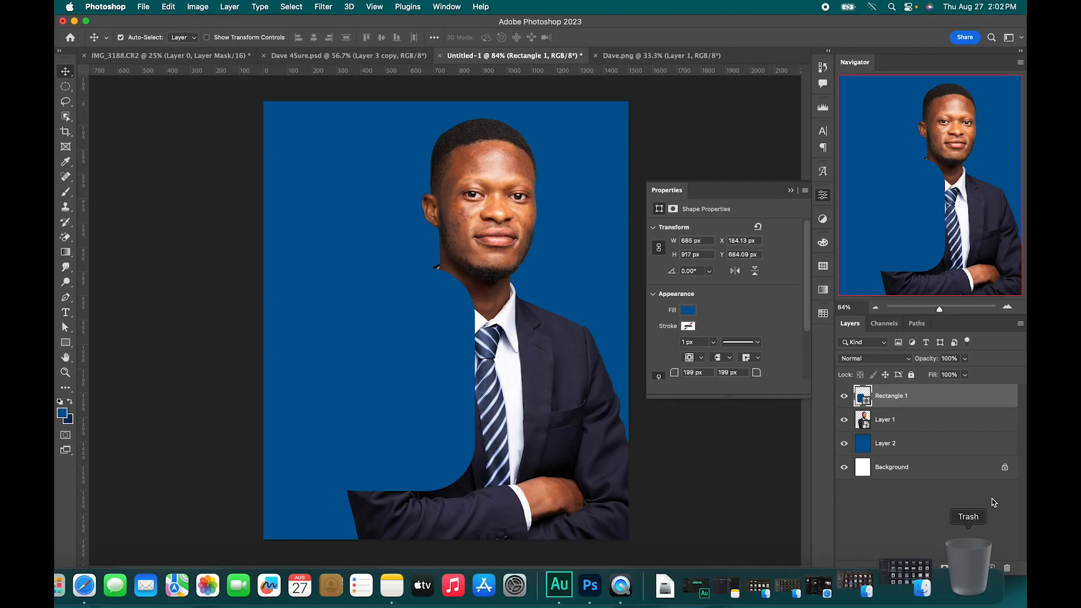
{"action": "left_click", "coordinate": [990, 567]}
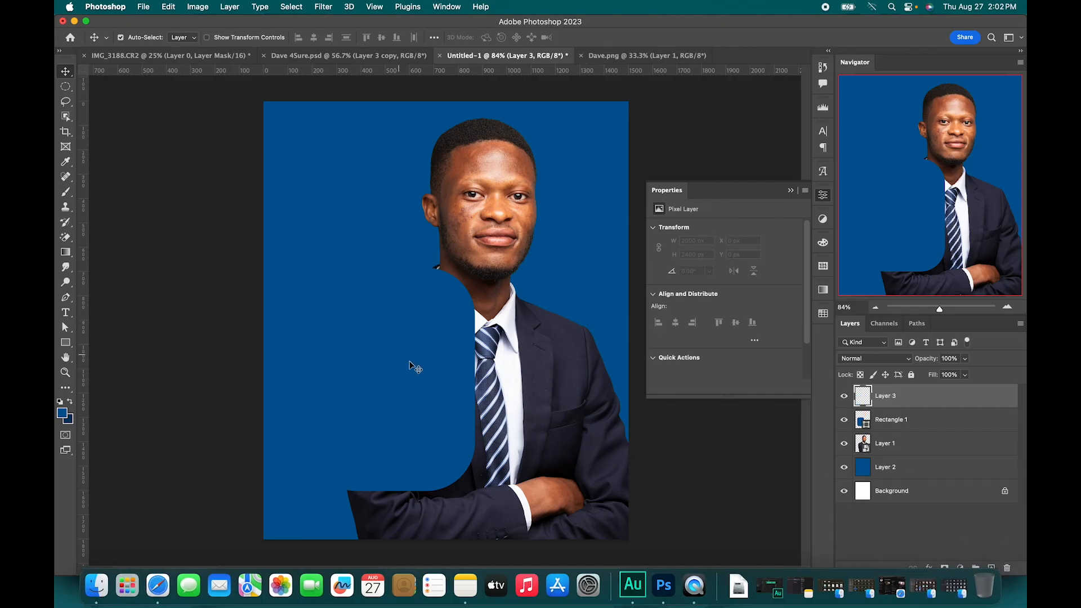
{"action": "key", "text": "t"}
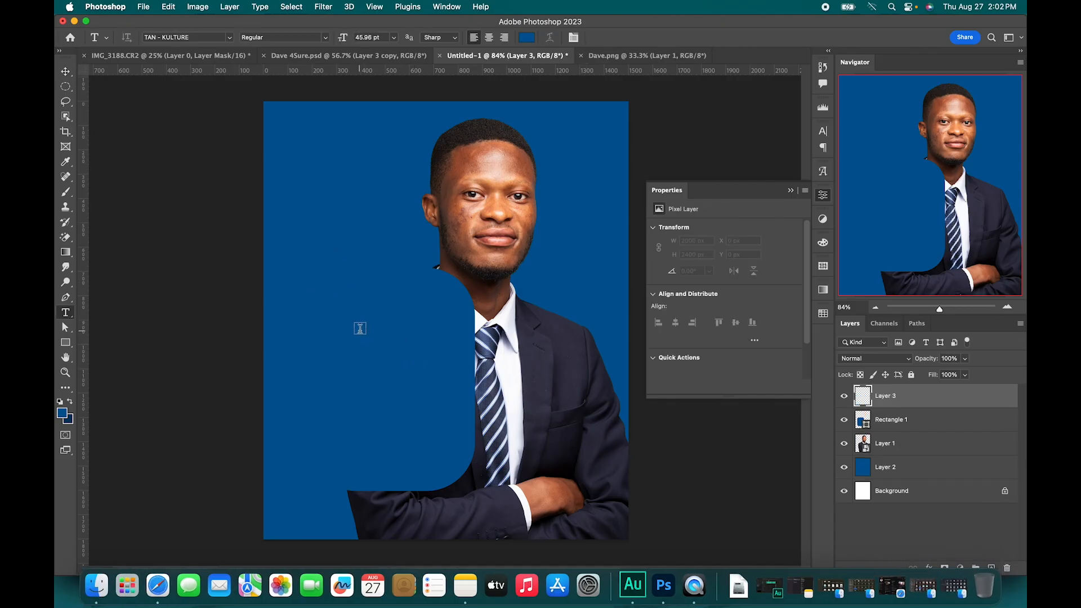
{"action": "left_click", "coordinate": [367, 327]}
{"action": "key", "text": "BackSpace"}
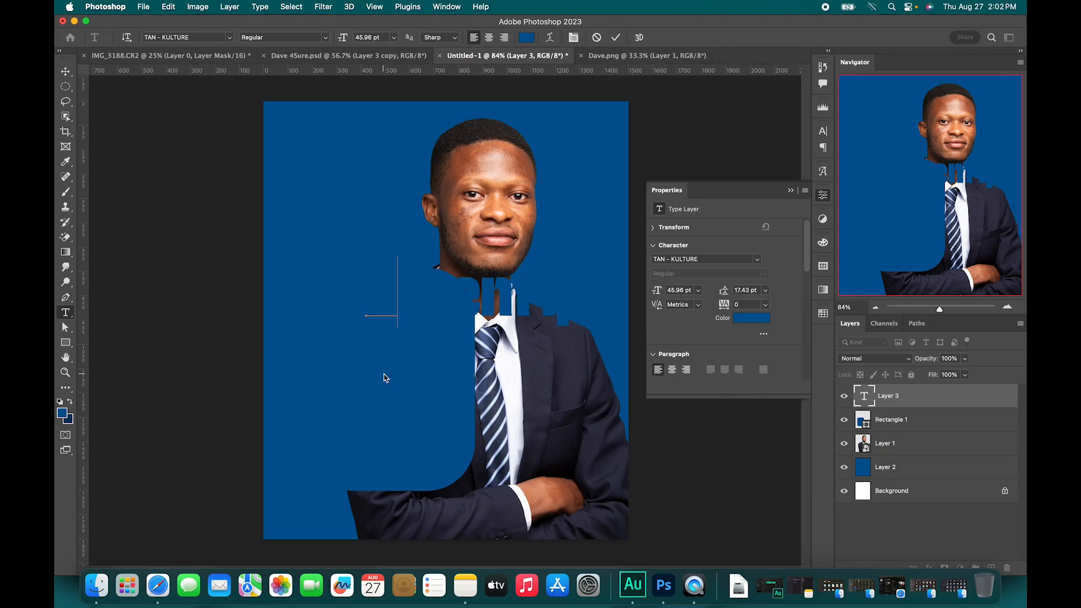
{"action": "type", "text": "David"}
{"action": "key", "text": "Return"}
{"action": "type", "text": "4Sure"}
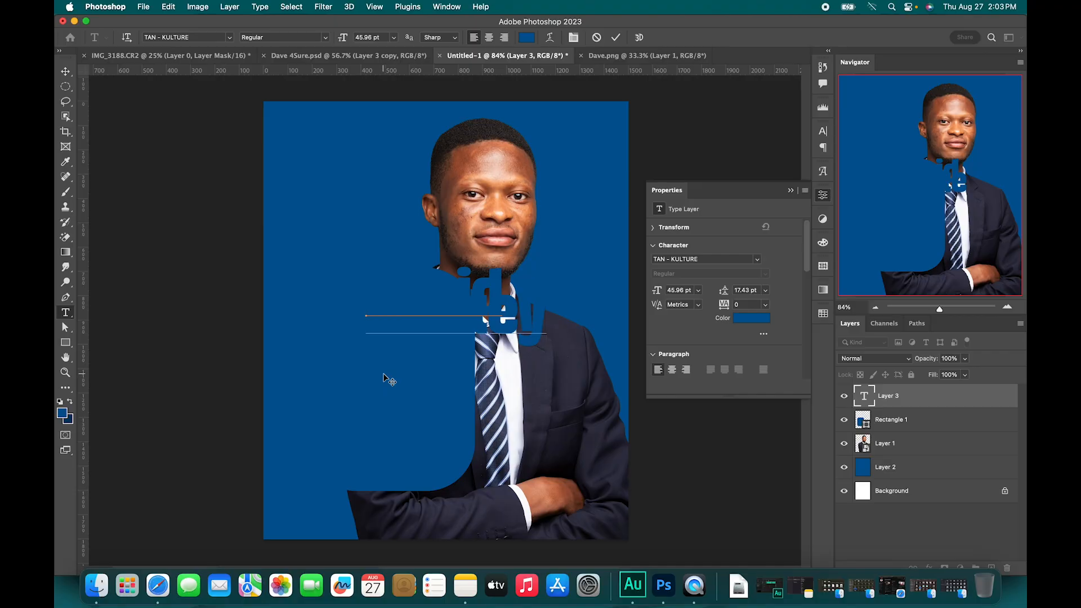
Set the candidate name text's colour to #2b6eaf and its leading to 50 pt
{"action": "key", "text": "ctrl+a"}
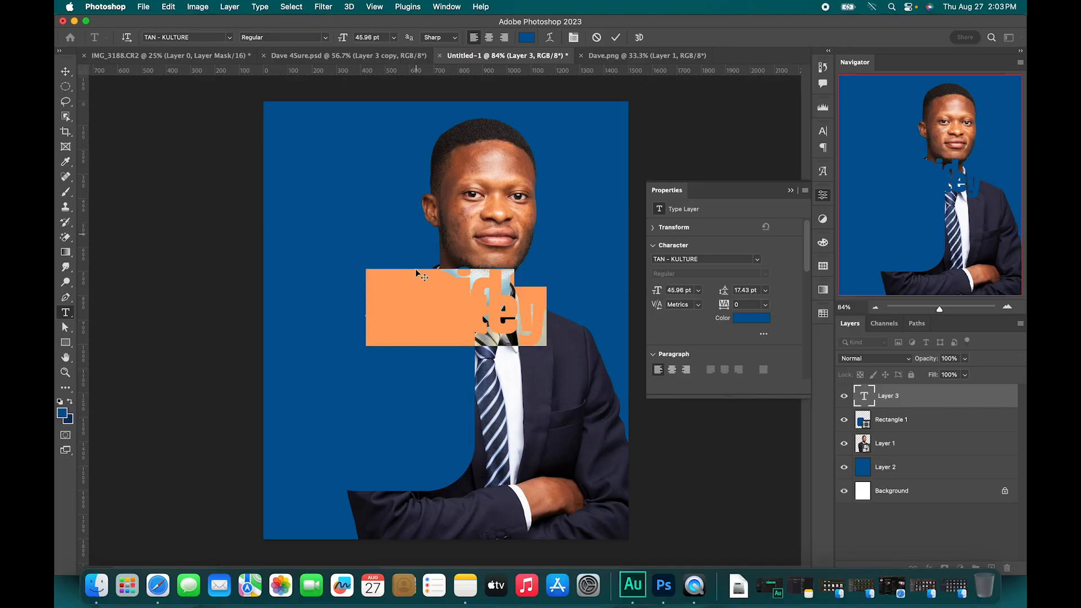
{"action": "left_click", "coordinate": [527, 37]}
{"action": "mouse_move", "coordinate": [834, 443]}
{"action": "left_mouse_down"}
{"action": "mouse_move", "coordinate": [822, 420]}
{"action": "mouse_move", "coordinate": [838, 423]}
{"action": "left_mouse_up"}
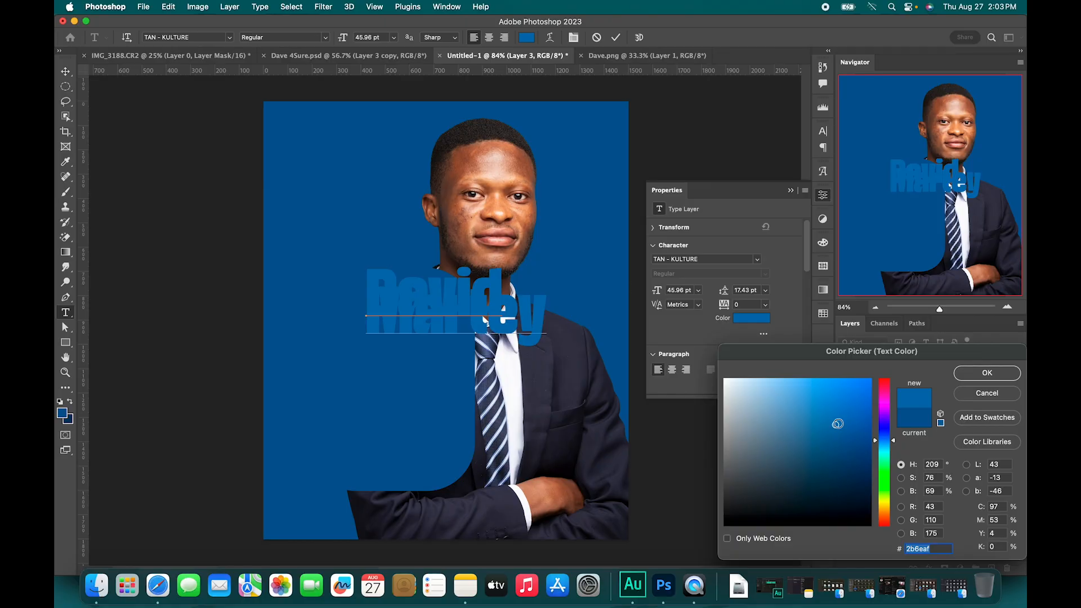
{"action": "left_click", "coordinate": [989, 373]}
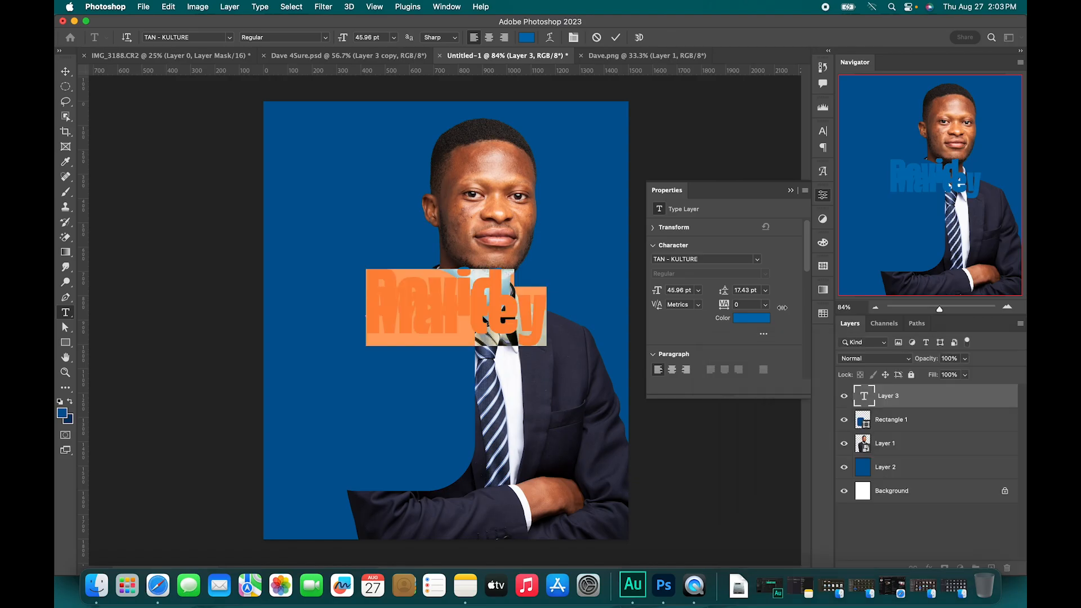
{"action": "left_click_drag", "start_coordinate": [724, 293], "coordinate": [743, 297]}
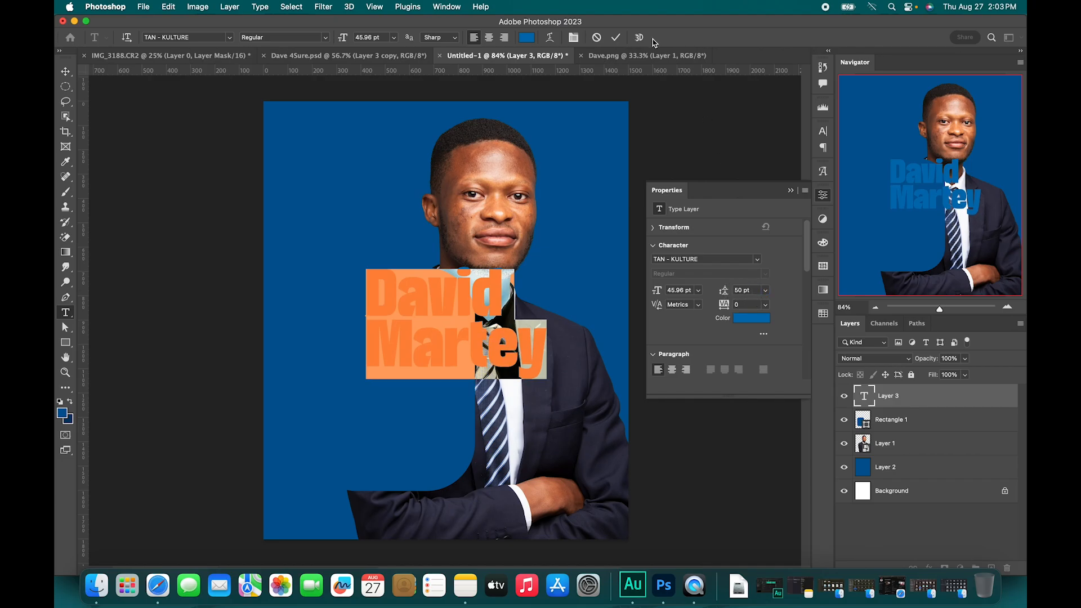
{"action": "left_click", "coordinate": [614, 38]}
Scale the name text down to about 31 pt and move it left inside the blue panel
{"action": "key", "text": "super+t"}
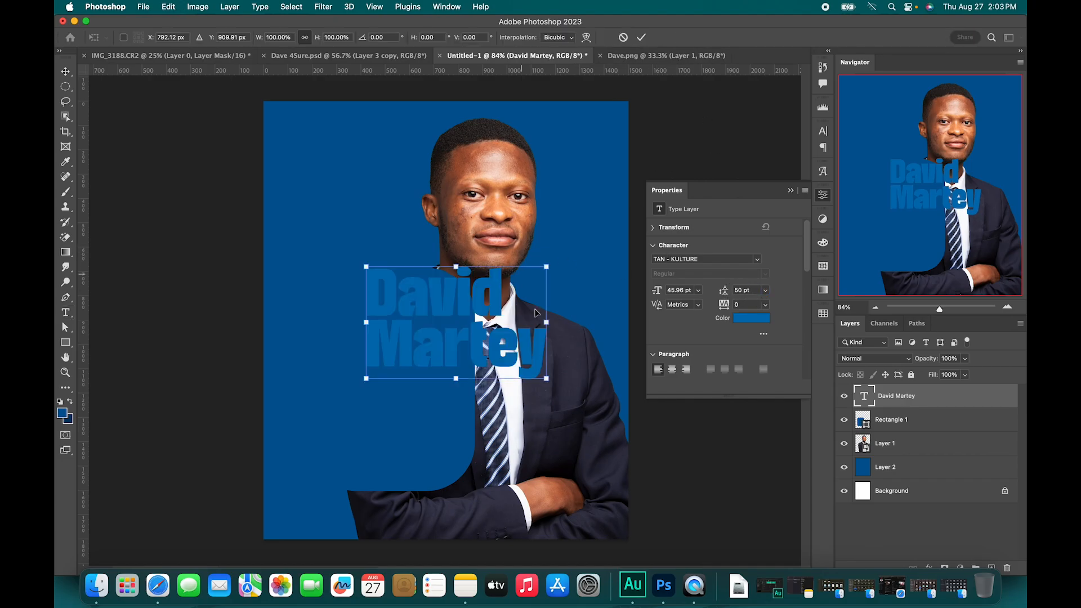
{"action": "left_click_drag", "start_coordinate": [547, 381], "coordinate": [488, 342]}
{"action": "left_click_drag", "start_coordinate": [450, 304], "coordinate": [411, 323]}
{"action": "key", "text": "Return"}
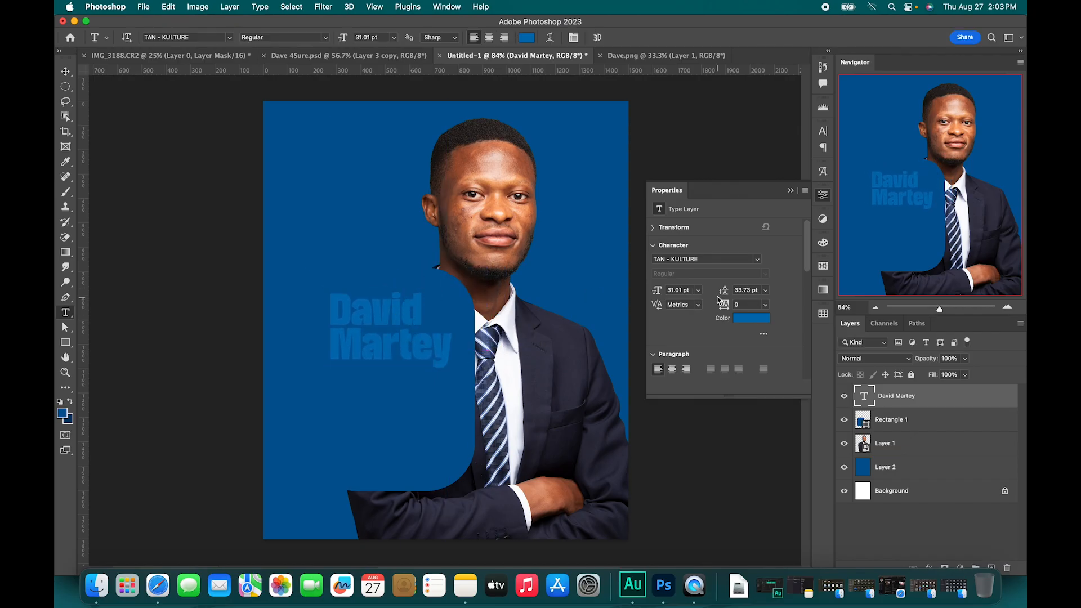
{"action": "key", "text": "v"}
Compare with the reference poster and scale the portrait down to about 37.6%, keeping its upper-right corner in place
{"action": "left_click", "coordinate": [332, 55]}
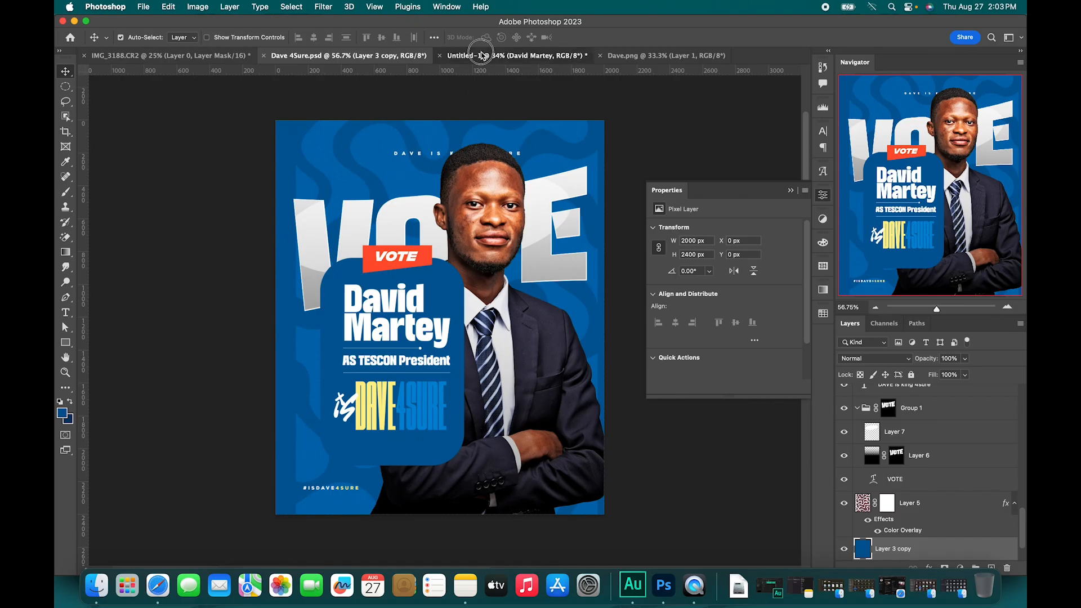
{"action": "left_click", "coordinate": [479, 56]}
{"action": "left_click", "coordinate": [515, 346]}
{"action": "key", "text": "ctrl+t"}
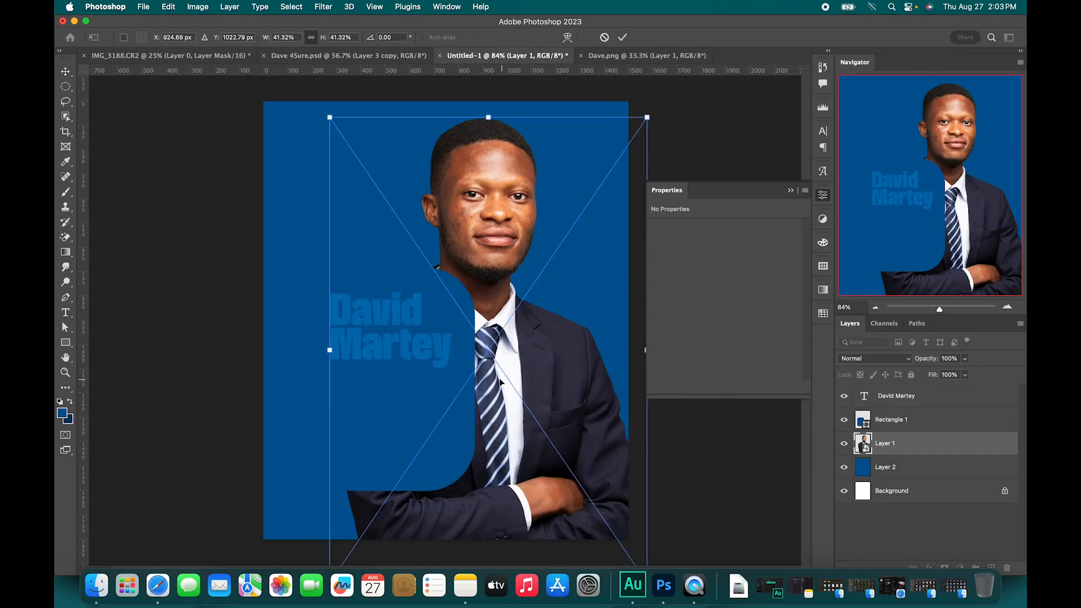
{"action": "left_click_drag", "start_coordinate": [494, 409], "coordinate": [491, 356]}
{"action": "key", "text": "ctrl+minus"}
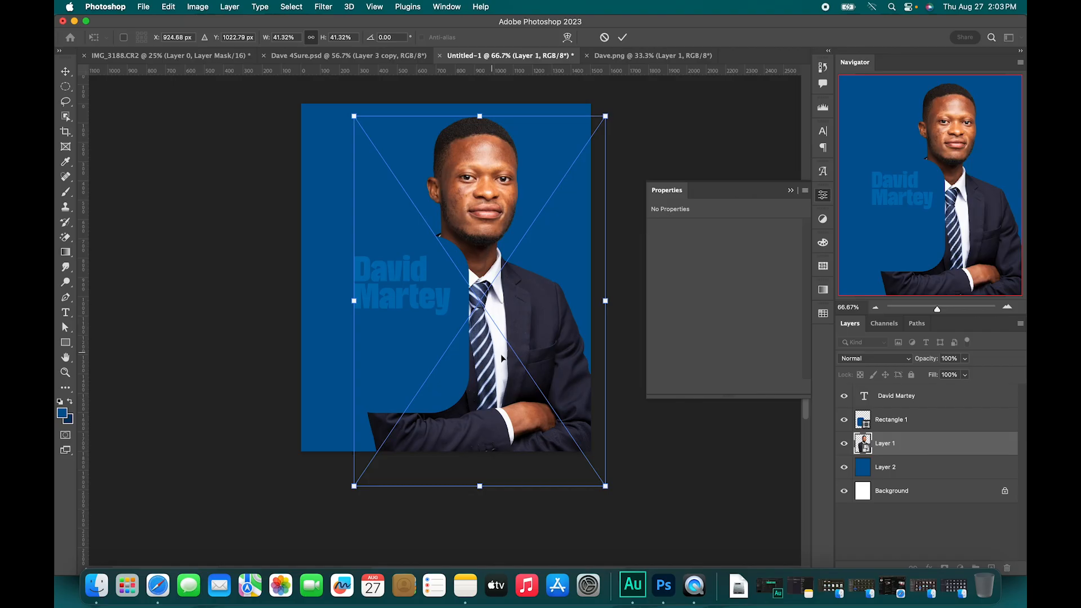
{"action": "left_click_drag", "start_coordinate": [357, 486], "coordinate": [383, 454]}
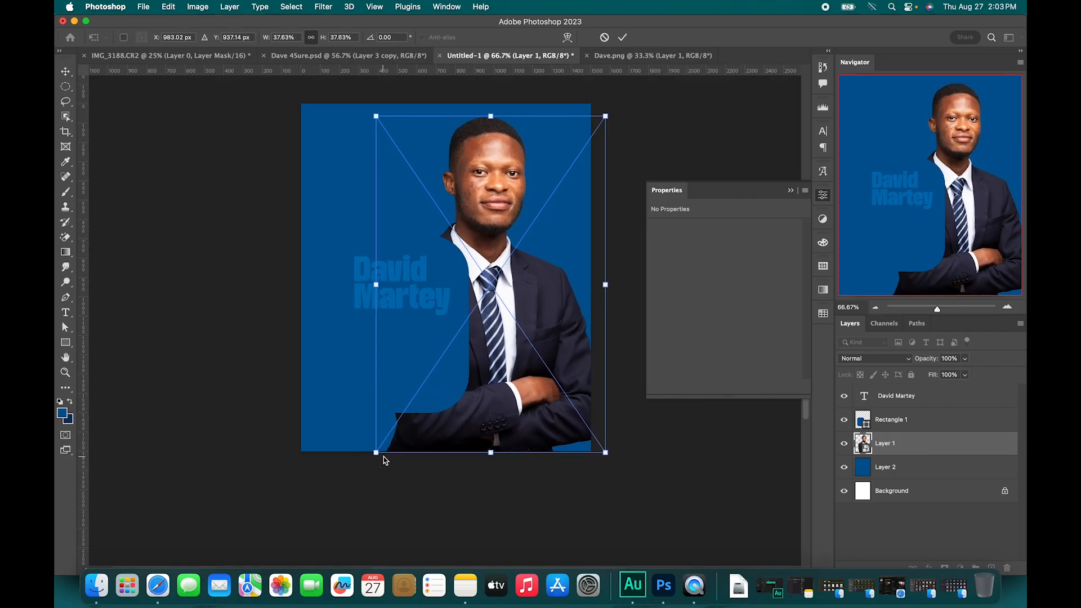
{"action": "key", "text": "Return"}
Reduce the corner radius of the blue rectangle and move the candidate name text slightly down
{"action": "left_click", "coordinate": [409, 384]}
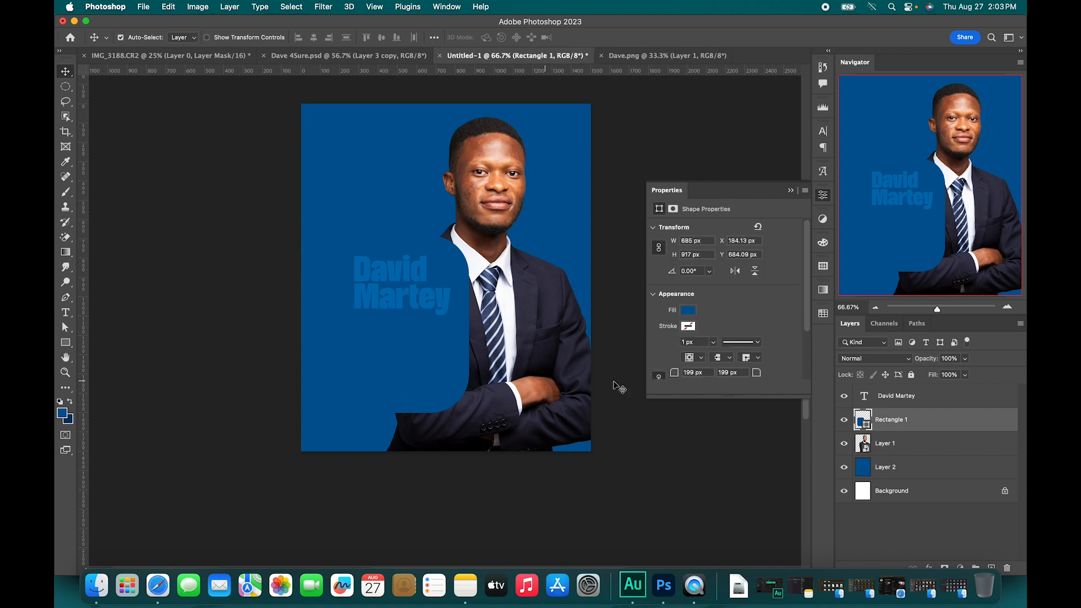
{"action": "left_click_drag", "start_coordinate": [674, 376], "coordinate": [645, 376]}
{"action": "left_click_drag", "start_coordinate": [394, 285], "coordinate": [397, 283]}
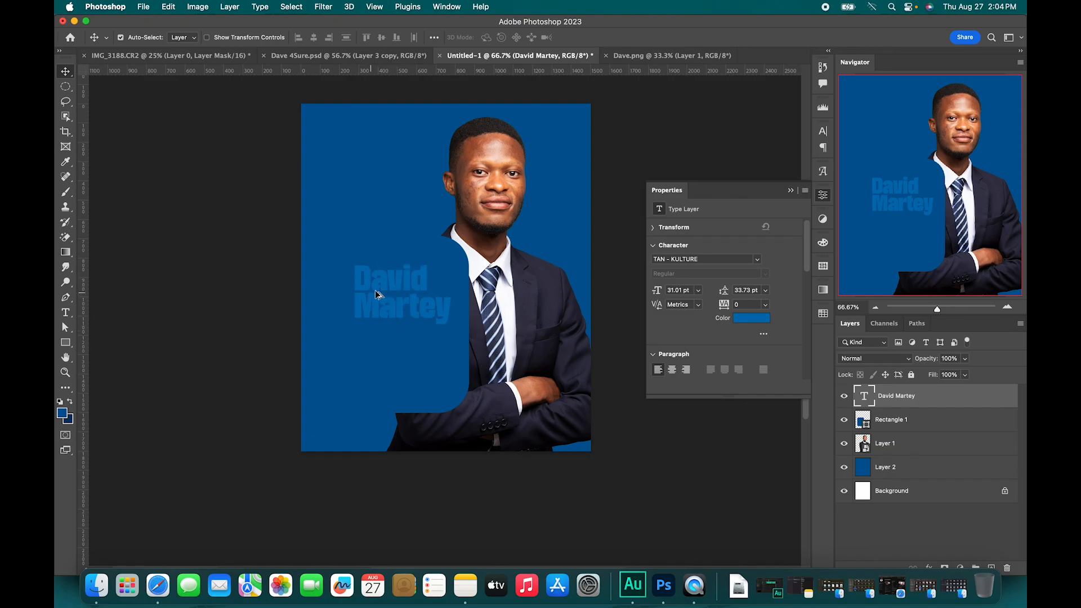
Duplicate the name text directly below itself and replace the copy's wording with "As TESCON President"
{"action": "left_click_drag", "start_coordinate": [386, 282], "coordinate": [387, 342]}
{"action": "double_click", "coordinate": [386, 339]}
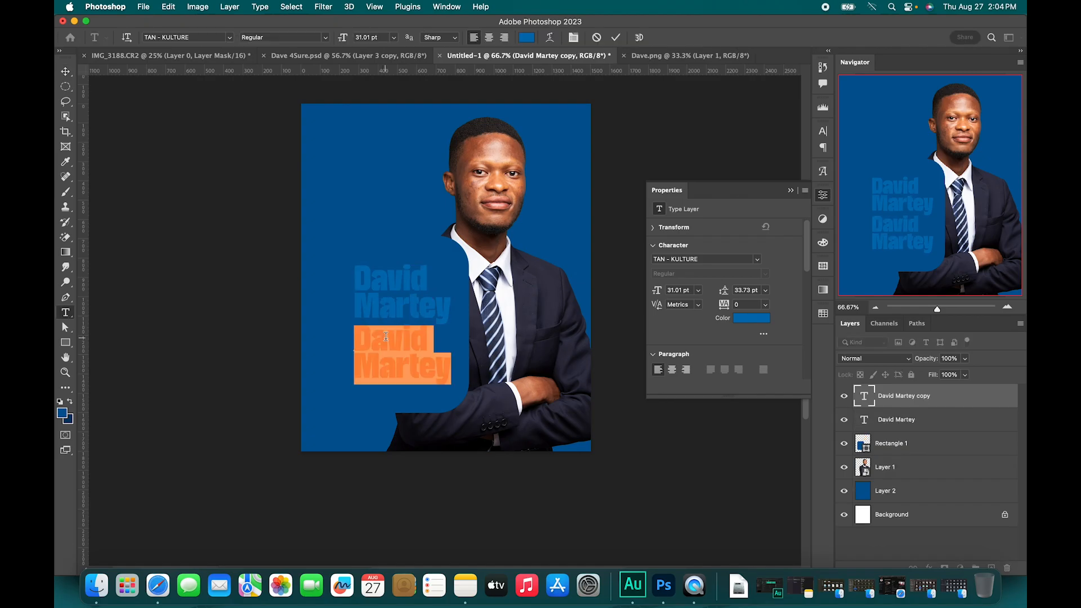
{"action": "type", "text": "A"}
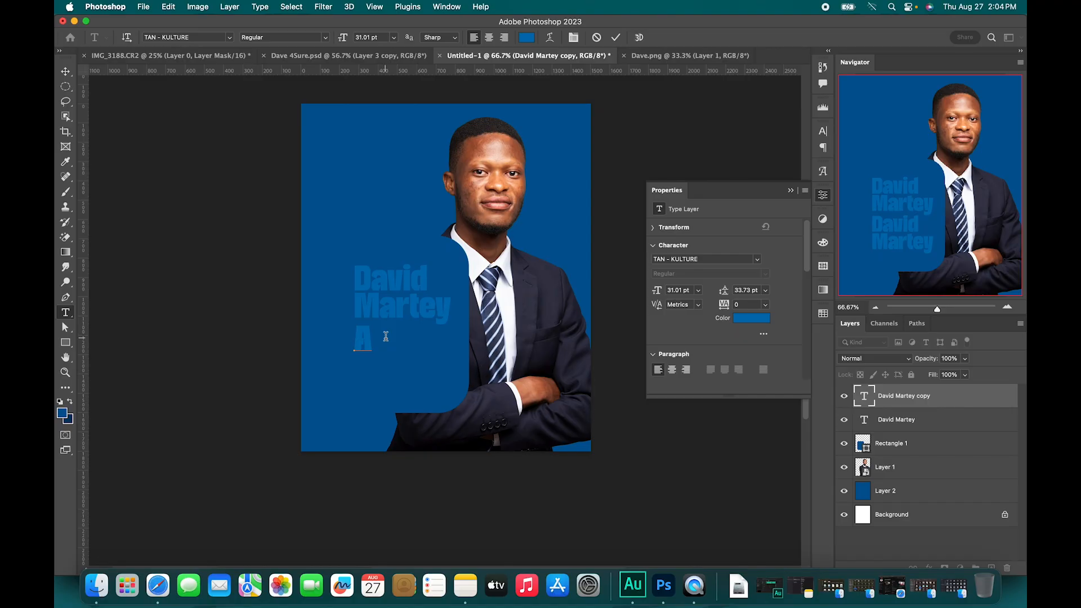
{"action": "type", "text": "s Te"}
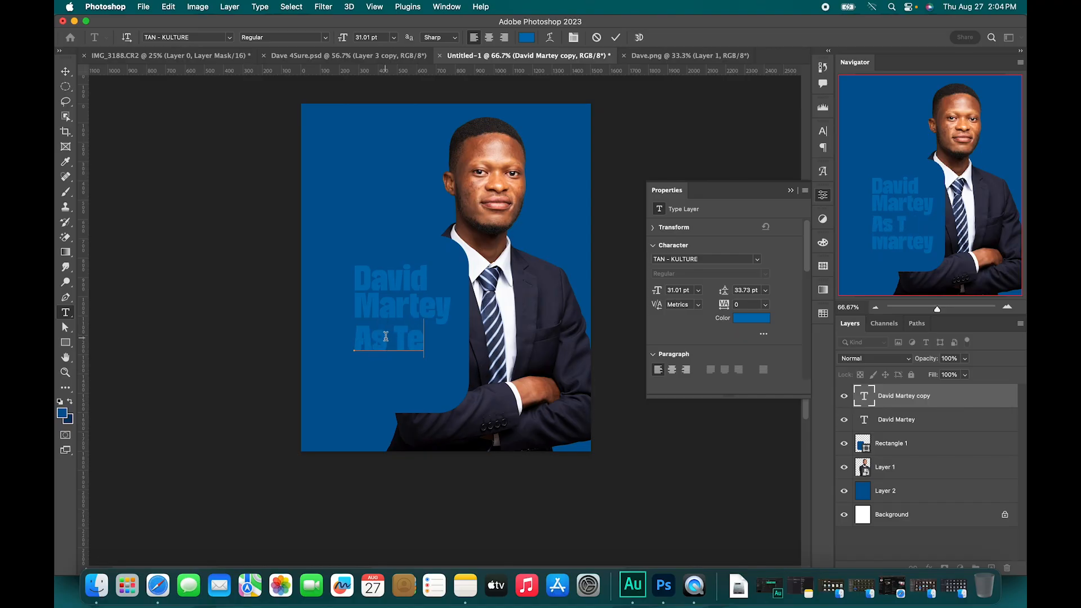
{"action": "key", "text": "BackSpace"}
{"action": "type", "text": "ESCON"}
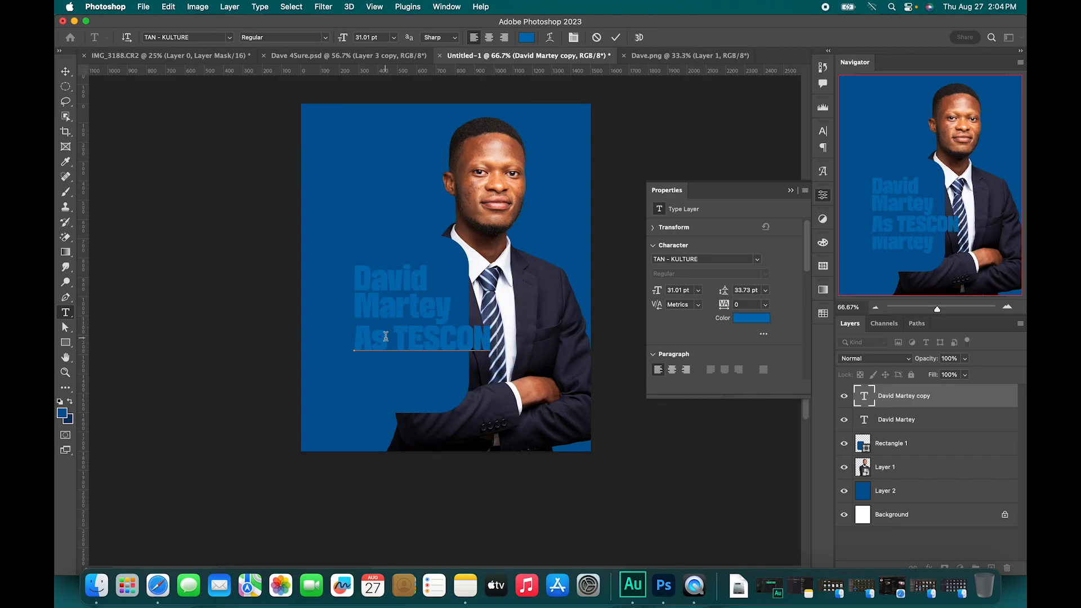
{"action": "type", "text": " Preside"}
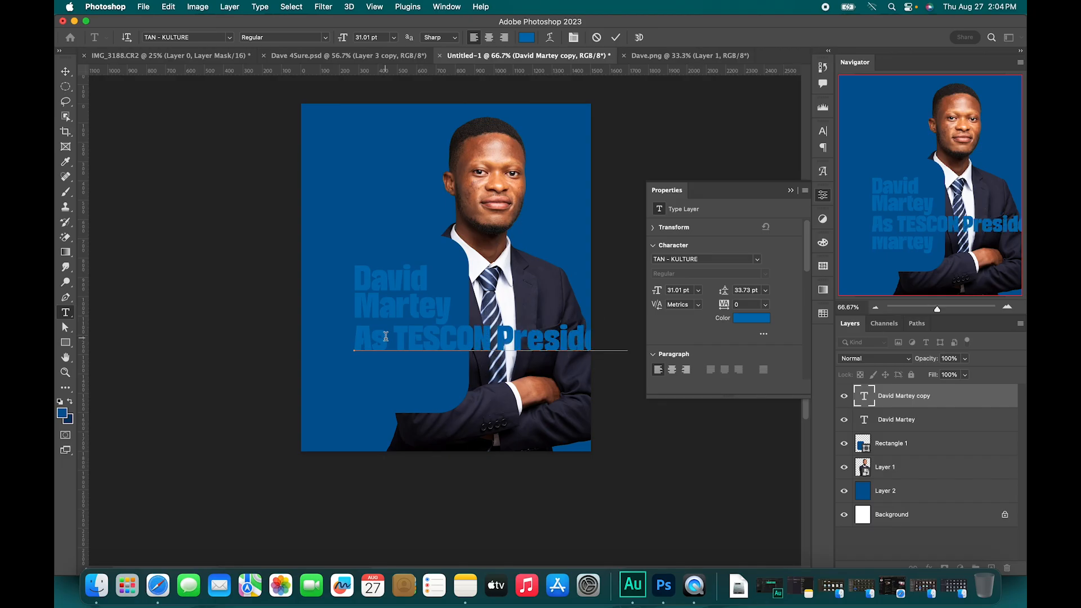
Set the "As TESCON President" line to 11 pt so it matches the width of the name above
{"action": "key", "text": "super+a"}
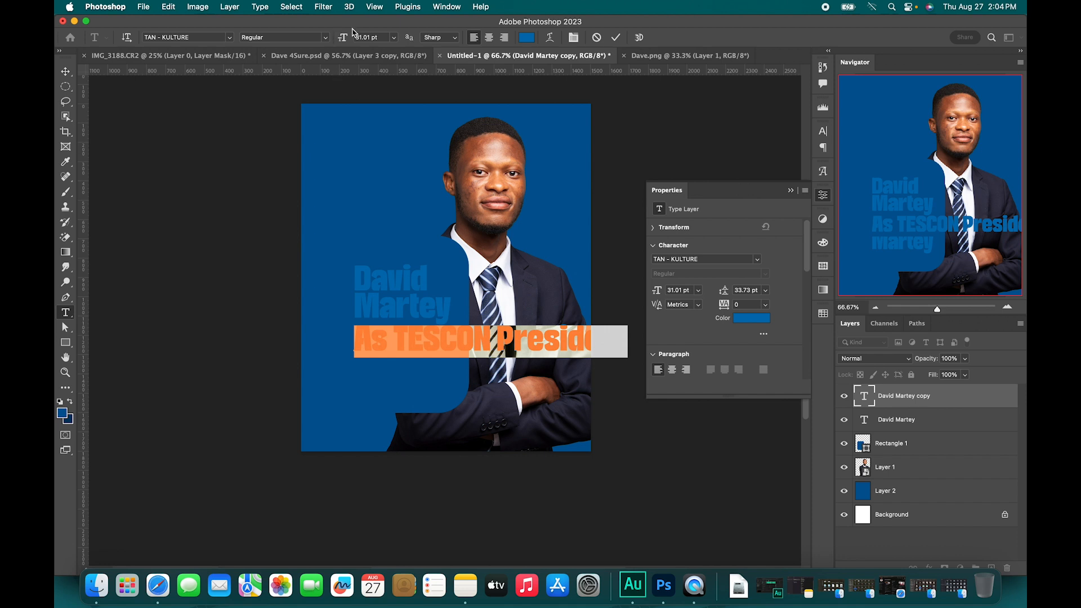
{"action": "left_click_drag", "start_coordinate": [347, 38], "coordinate": [334, 43]}
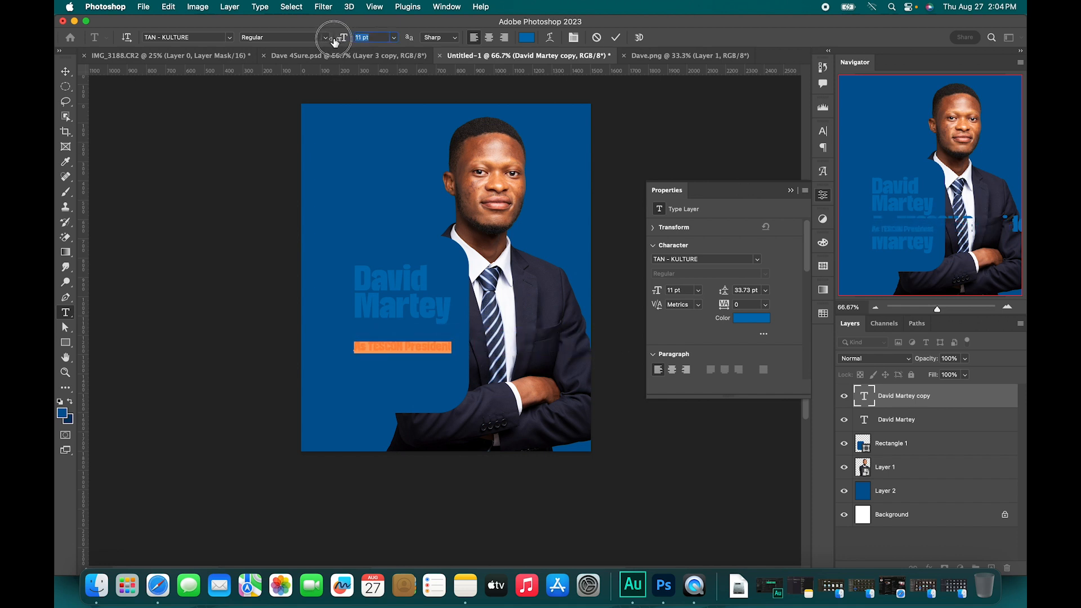
{"action": "left_click", "coordinate": [616, 37]}
{"action": "key", "text": "v"}
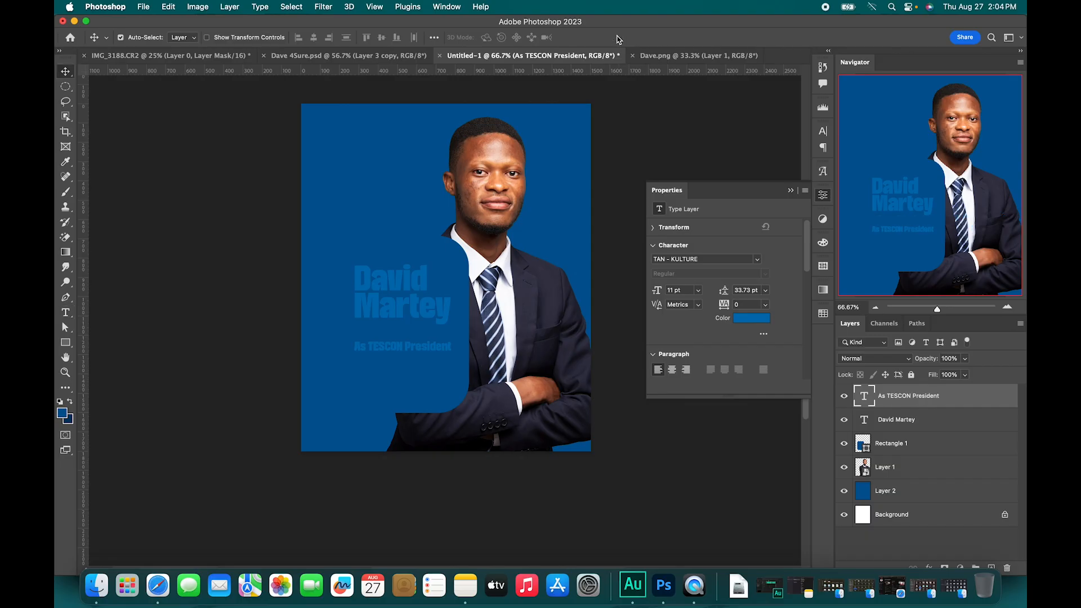
Move the "As TESCON President" line up so it sits close beneath the candidate name
{"action": "key", "text": "shift+Up"}
{"action": "key", "text": "shift+Up"}
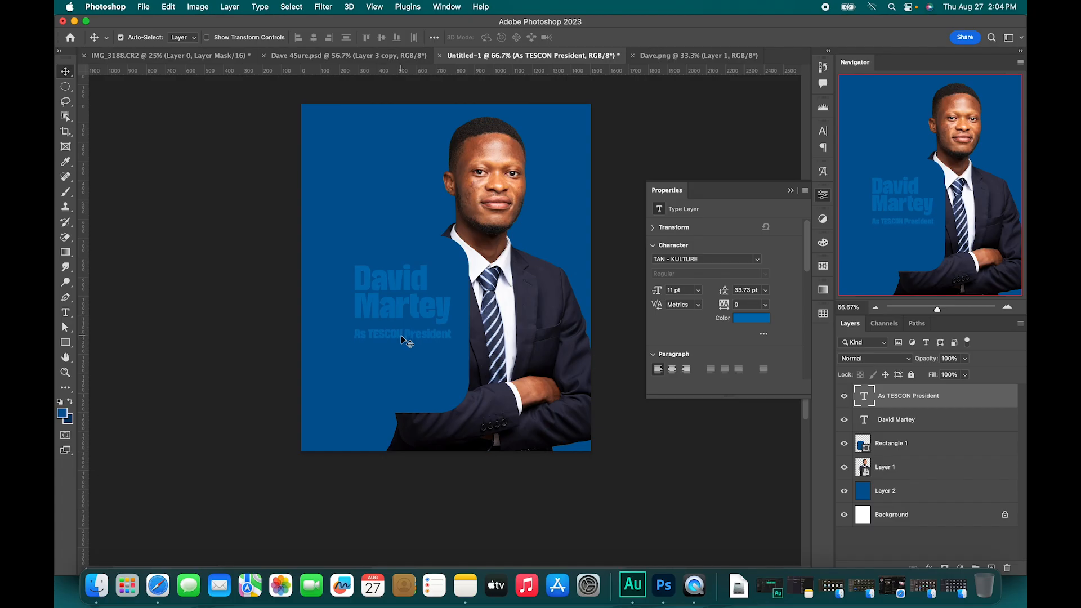
{"action": "scroll", "coordinate": [402, 326], "scroll_direction": "up", "scroll_amount": 3}
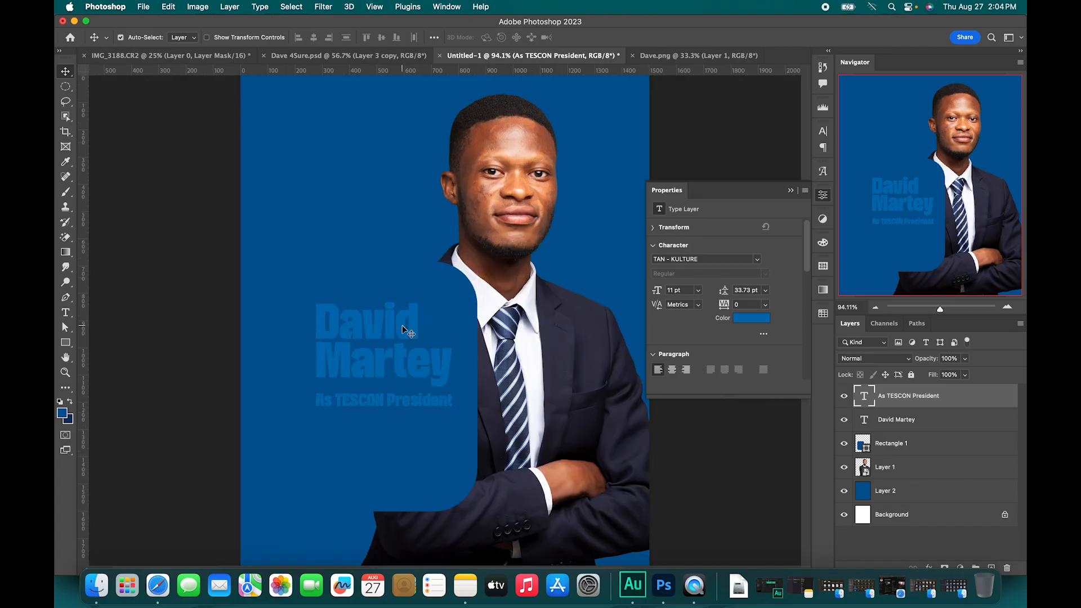
{"action": "left_click", "coordinate": [798, 192]}
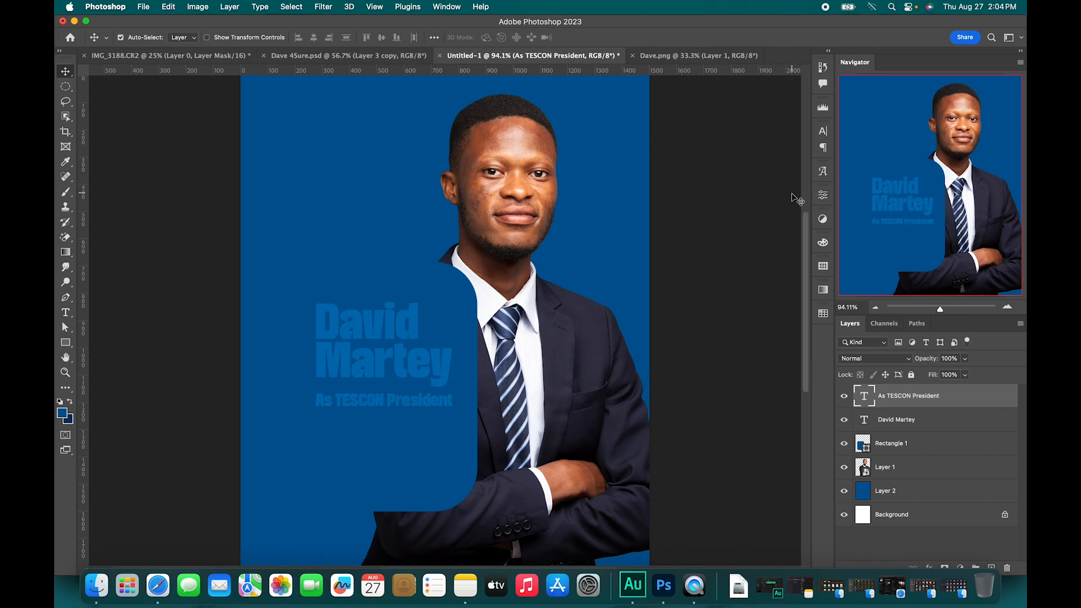
Duplicate the candidate name text below the "As TESCON President" line and replace the copy's wording with "DAVE4SURE"
{"action": "left_click", "coordinate": [385, 325]}
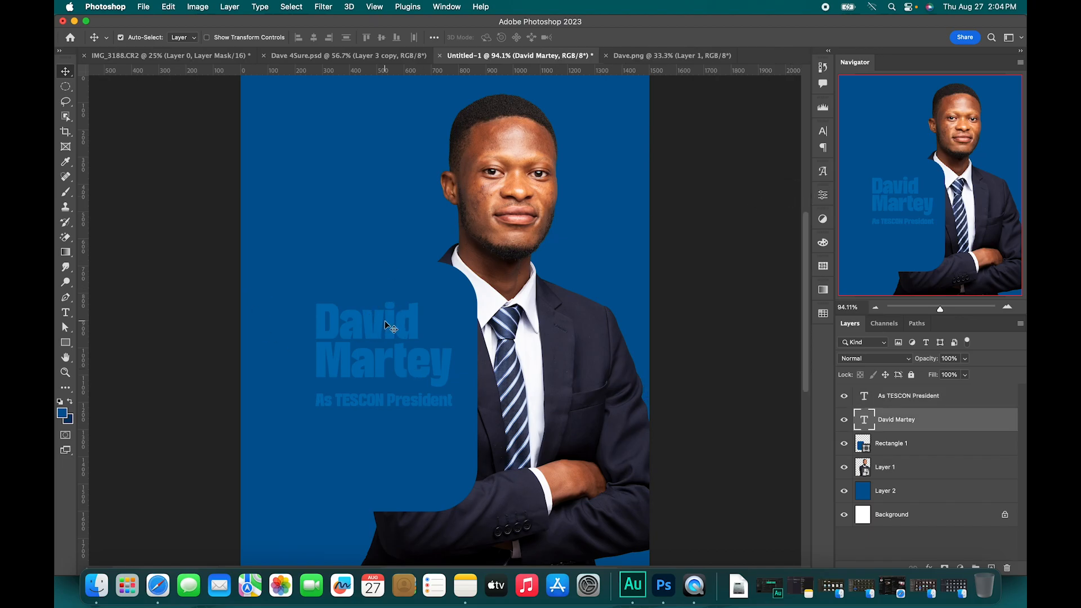
{"action": "left_click_drag", "start_coordinate": [386, 325], "coordinate": [390, 446]}
{"action": "double_click", "coordinate": [390, 445]}
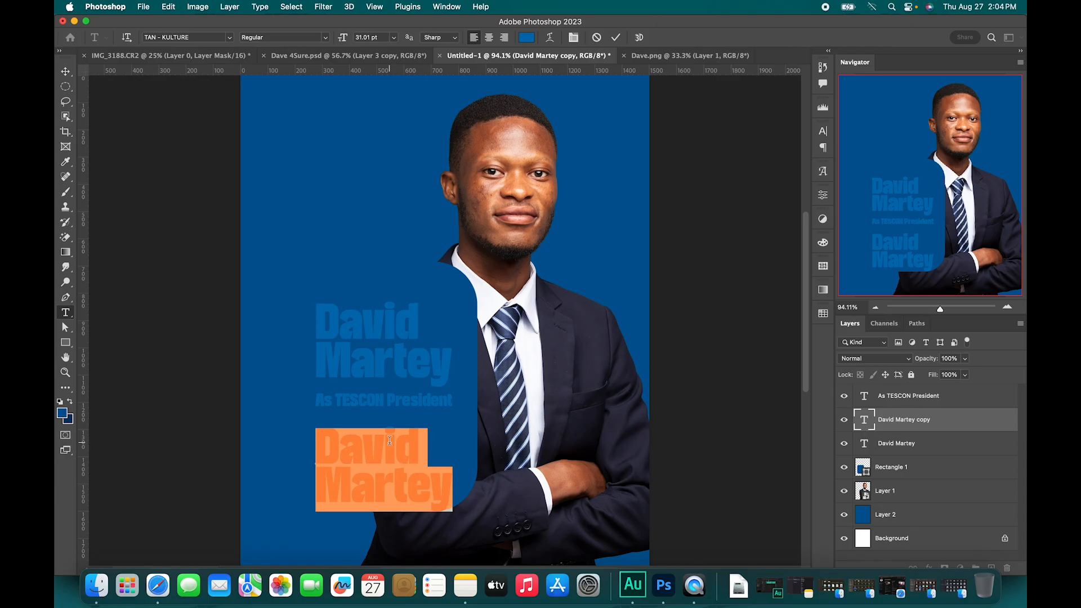
{"action": "type", "text": "D"}
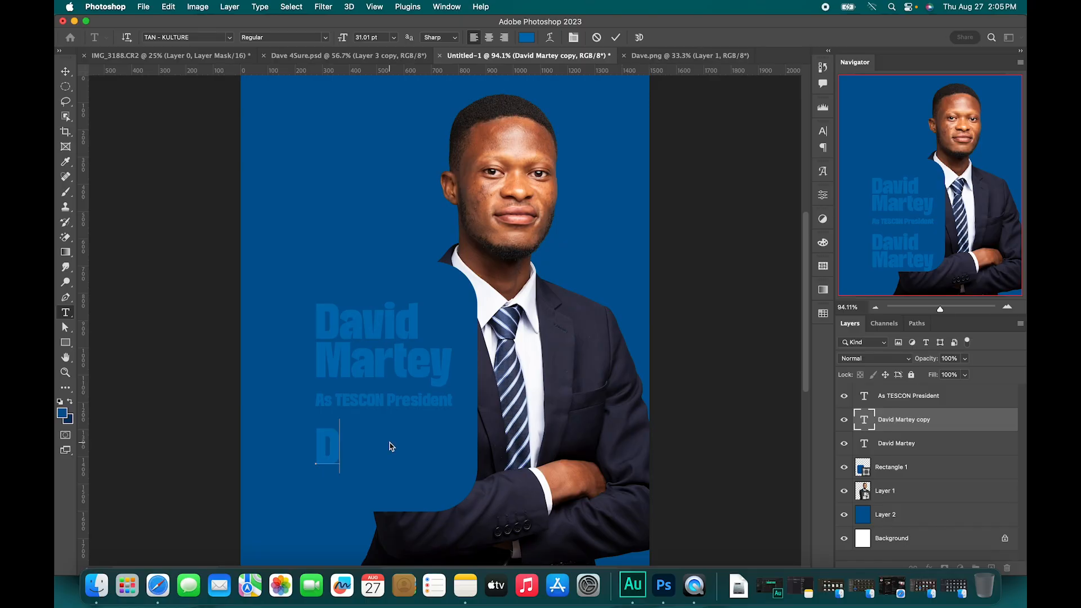
{"action": "type", "text": "AVE"}
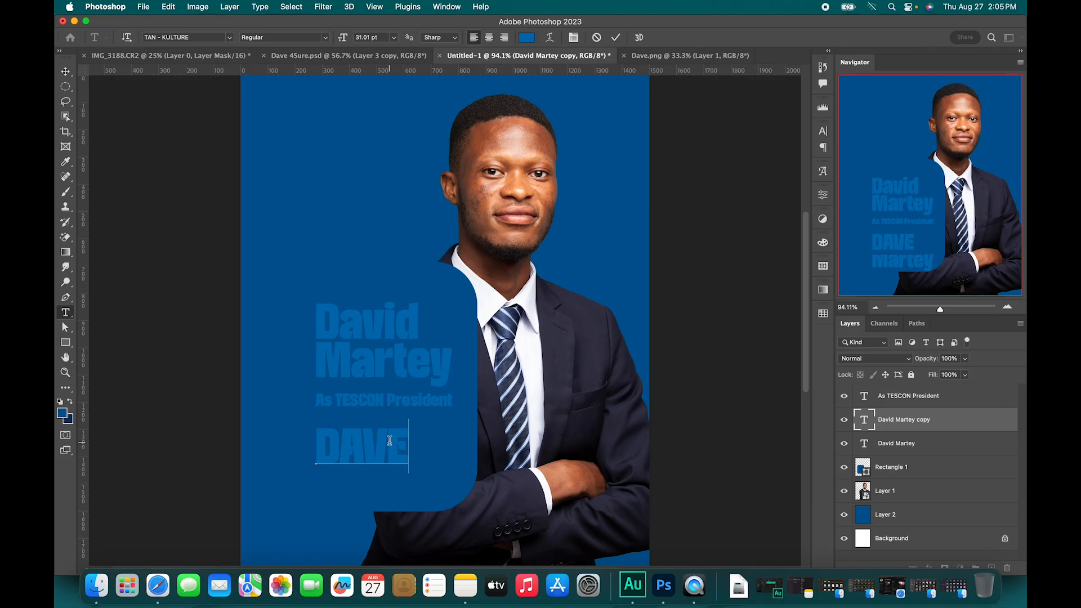
{"action": "type", "text": "4SURE"}
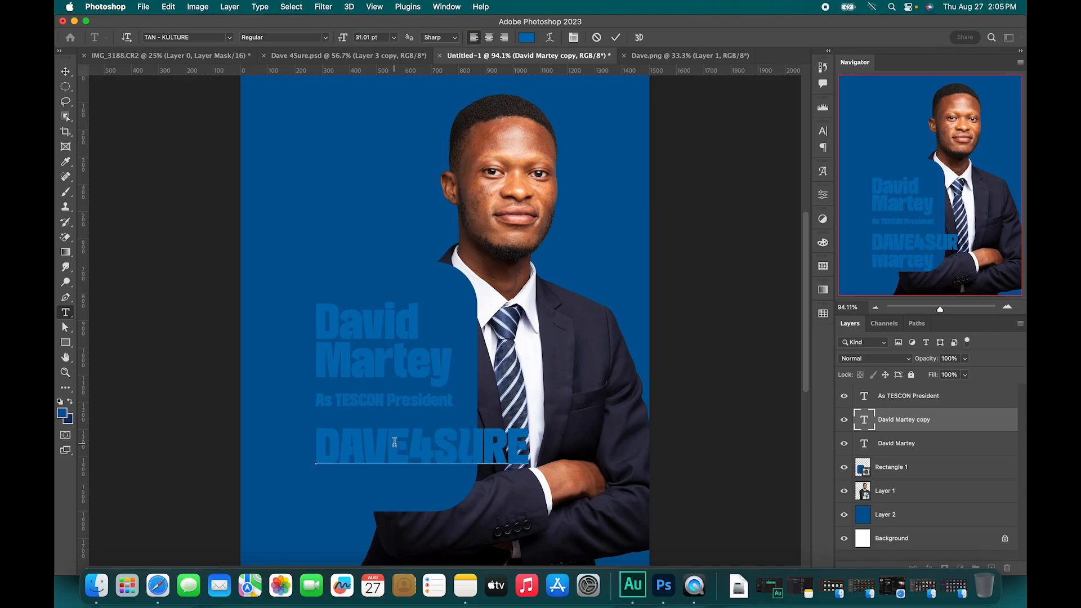
Set the font of the DAVE4SURE text to Bayside Demo Regular
{"action": "double_click", "coordinate": [395, 442]}
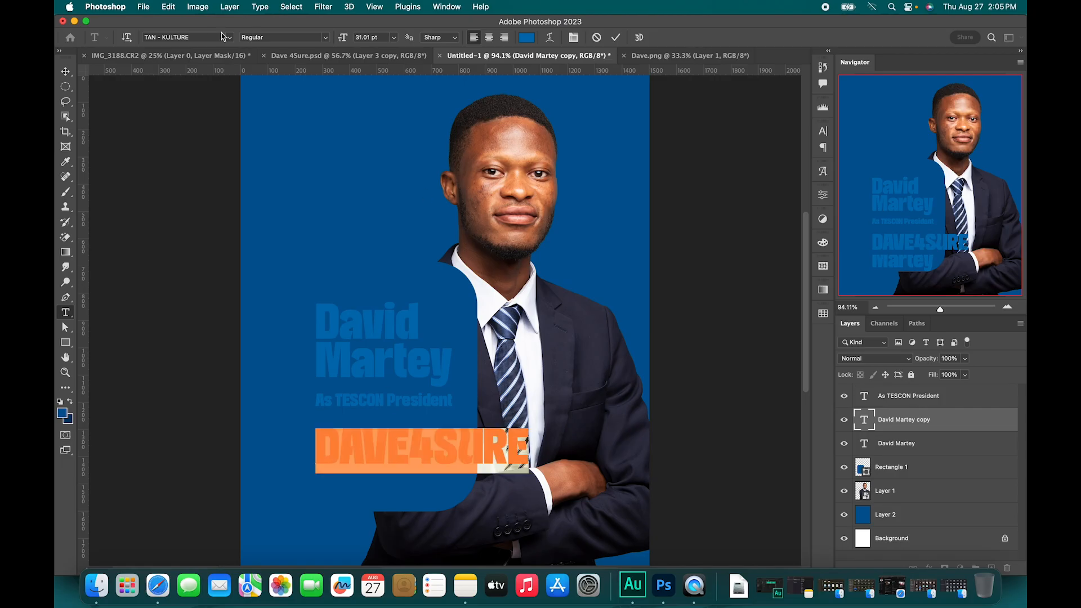
{"action": "left_click", "coordinate": [196, 38]}
{"action": "type", "text": "bays"}
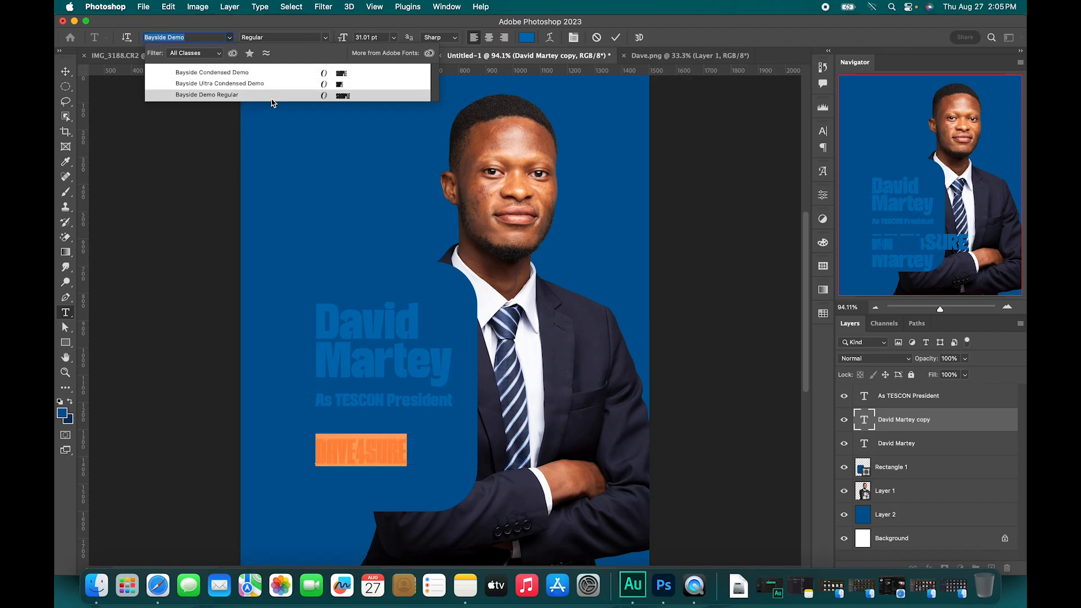
{"action": "left_click", "coordinate": [272, 97]}
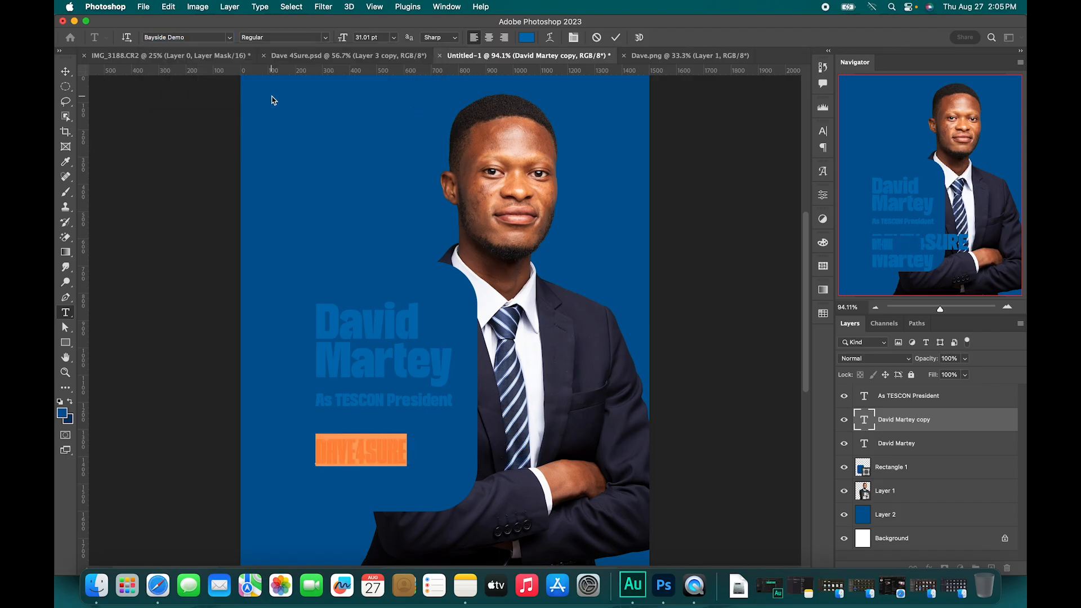
Change the DAVE4SURE text's font to Bayside Condensed Demo
{"action": "left_click", "coordinate": [335, 458]}
{"action": "key", "text": "super+a"}
{"action": "left_click", "coordinate": [326, 39]}
{"action": "left_click", "coordinate": [193, 37]}
{"action": "left_click", "coordinate": [194, 38]}
{"action": "type", "text": "b"}
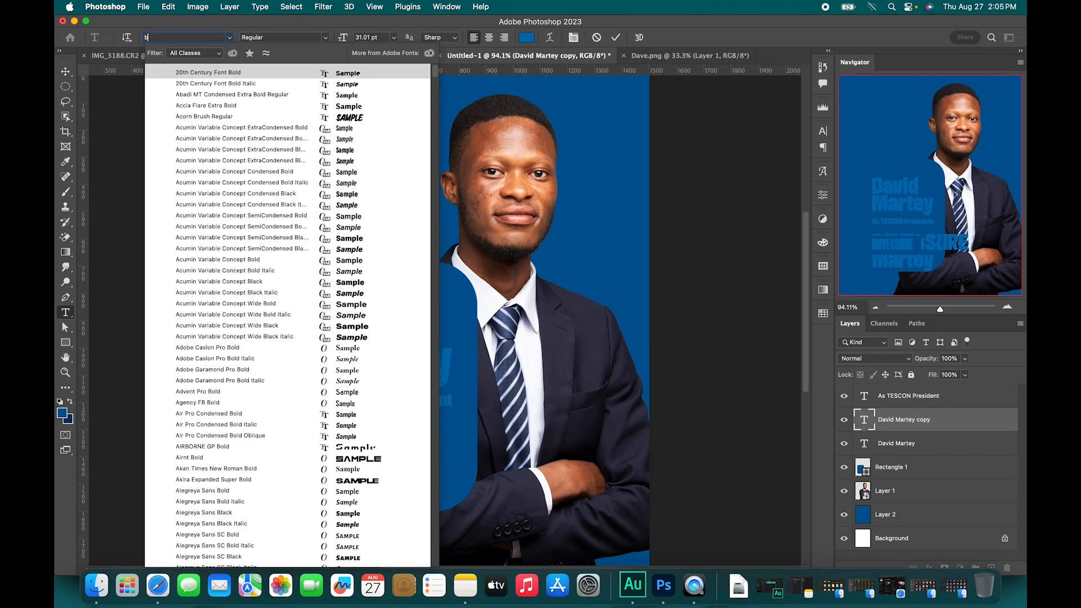
{"action": "type", "text": "ayside"}
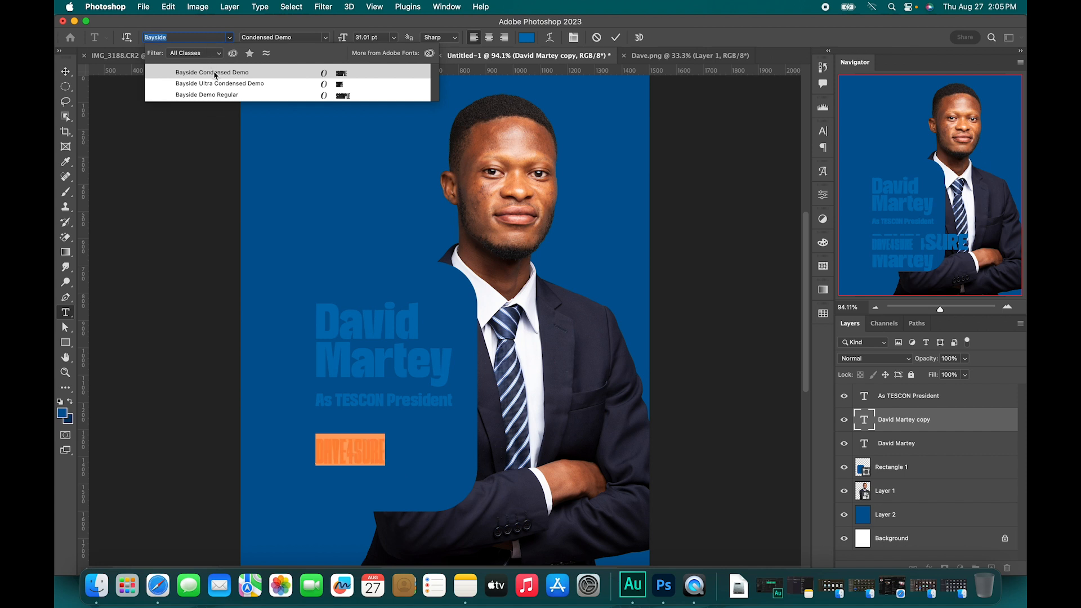
{"action": "left_click", "coordinate": [214, 73]}
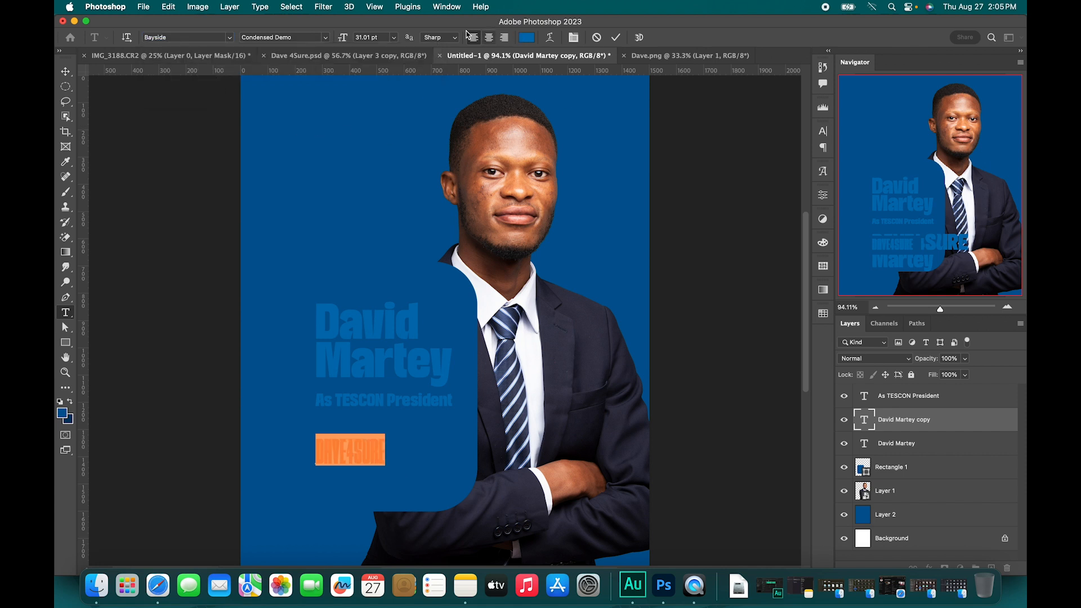
Enlarge the DAVE4SURE text to 47 pt and nudge it slightly right and up within the panel
{"action": "left_click_drag", "start_coordinate": [343, 38], "coordinate": [350, 40]}
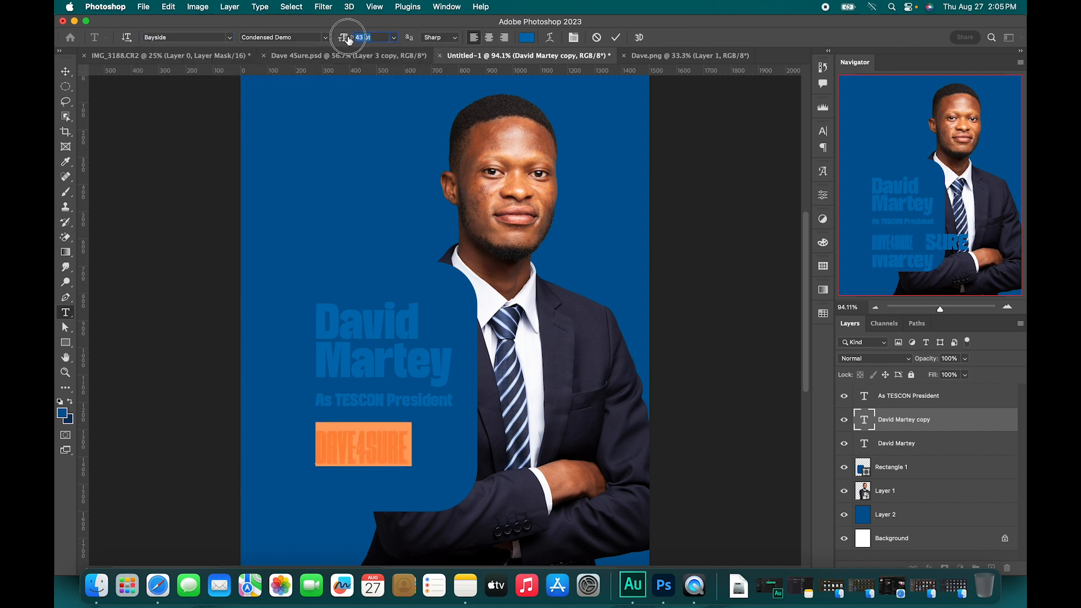
{"action": "left_click", "coordinate": [617, 36]}
{"action": "key", "text": "v"}
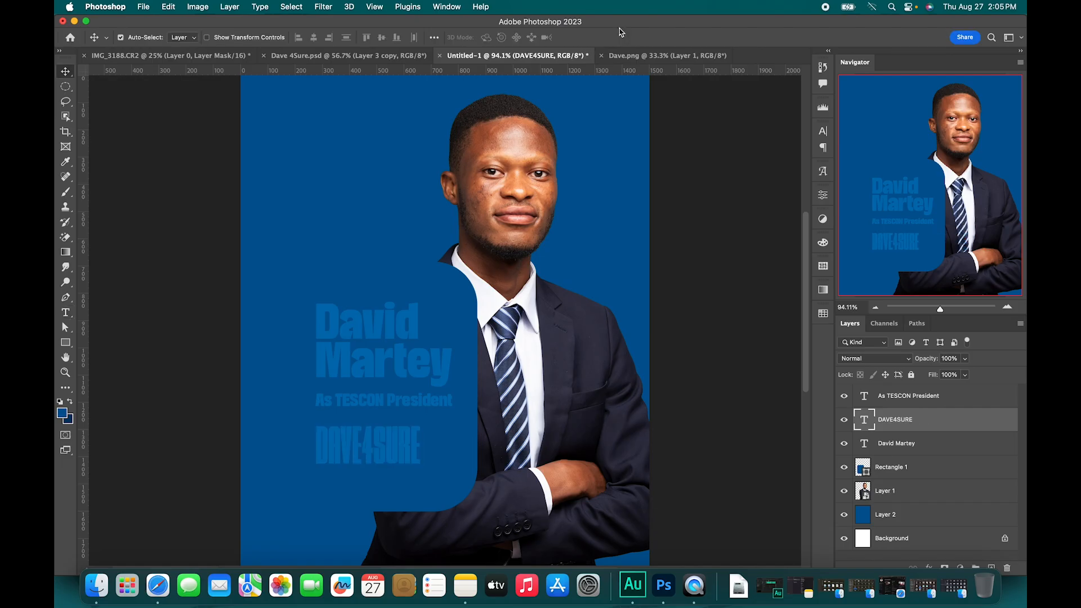
{"action": "key", "text": "shift+Right"}
{"action": "key", "text": "shift+Right"}
{"action": "key", "text": "shift+Up"}
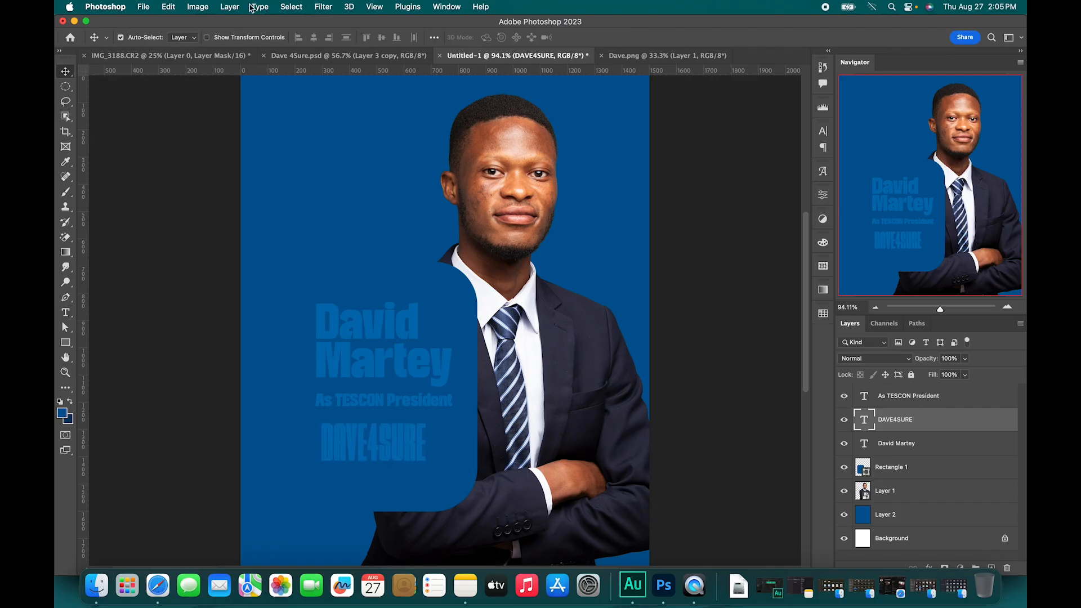
Compare with the reference poster and switch the DAVE4SURE text to the Bayside Ultra Condensed Demo font
{"action": "left_click", "coordinate": [340, 55]}
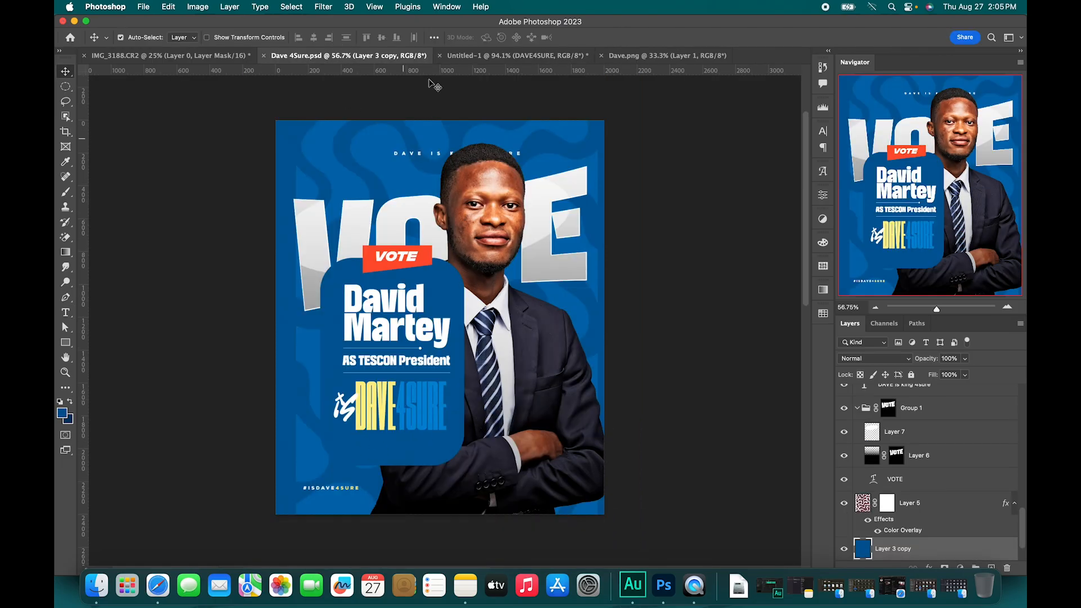
{"action": "left_click", "coordinate": [498, 57]}
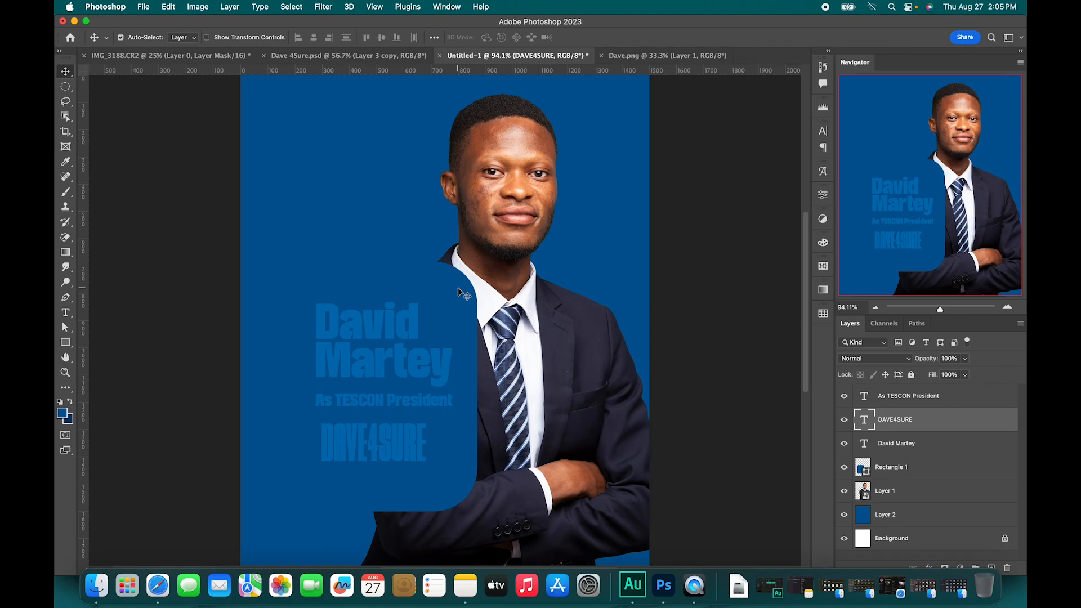
{"action": "key", "text": "Return"}
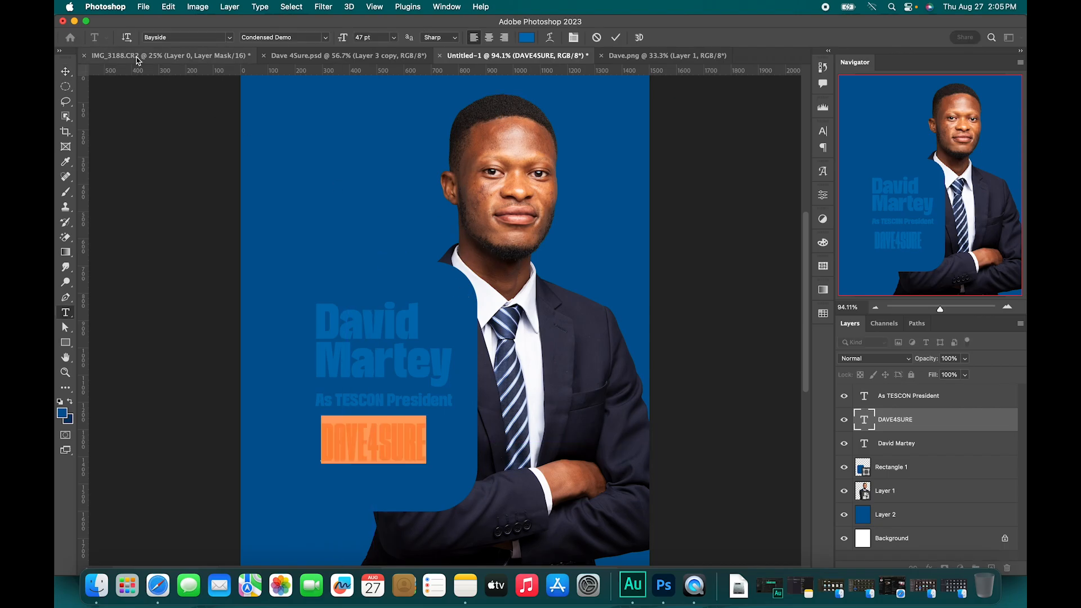
{"action": "left_click", "coordinate": [189, 38]}
{"action": "type", "text": "baysi"}
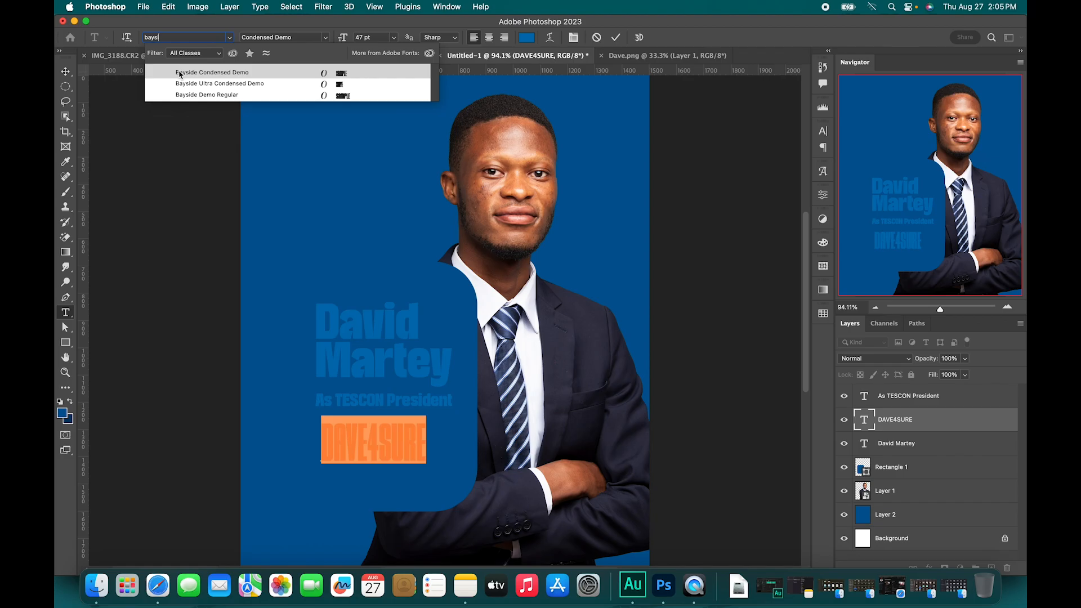
{"action": "left_click", "coordinate": [225, 83]}
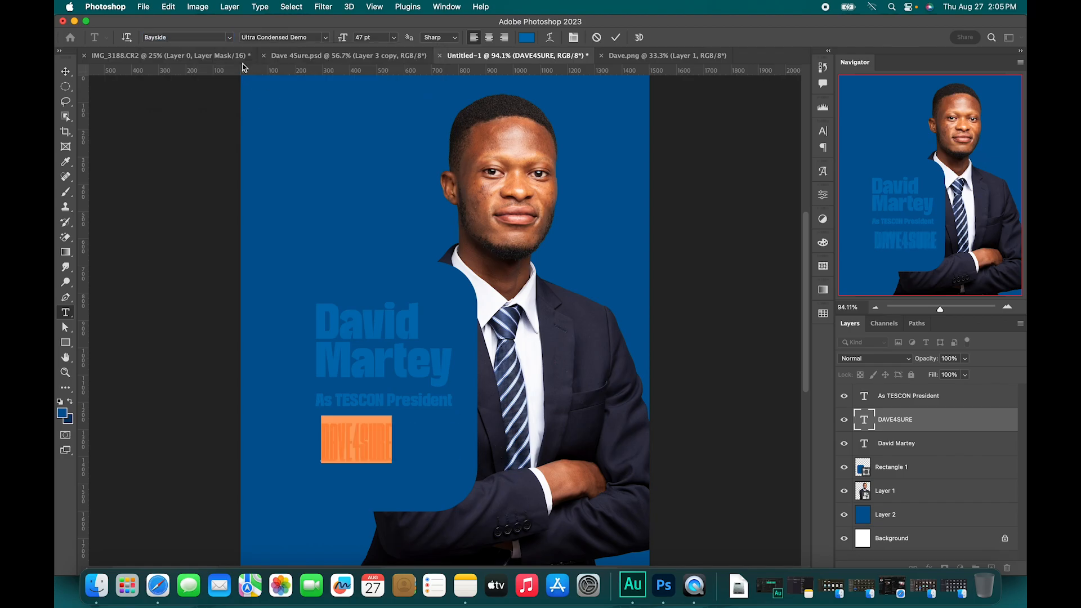
{"action": "left_click", "coordinate": [616, 37]}
{"action": "key", "text": "v"}
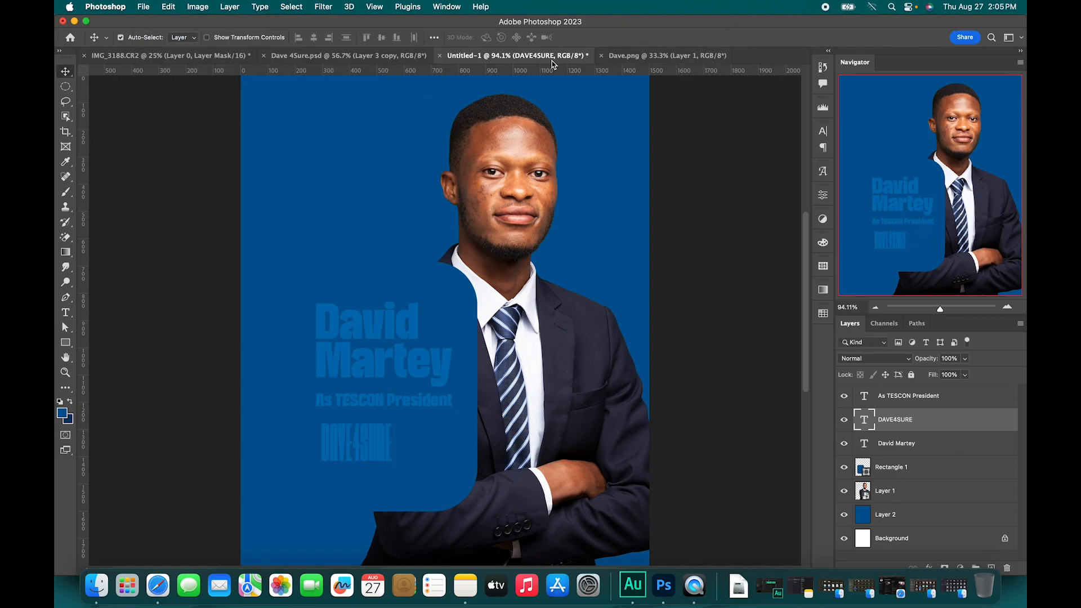
Scale the DAVE4SURE text up to about 71.4 pt and shift it right and slightly up under the position line
{"action": "left_click", "coordinate": [824, 134]}
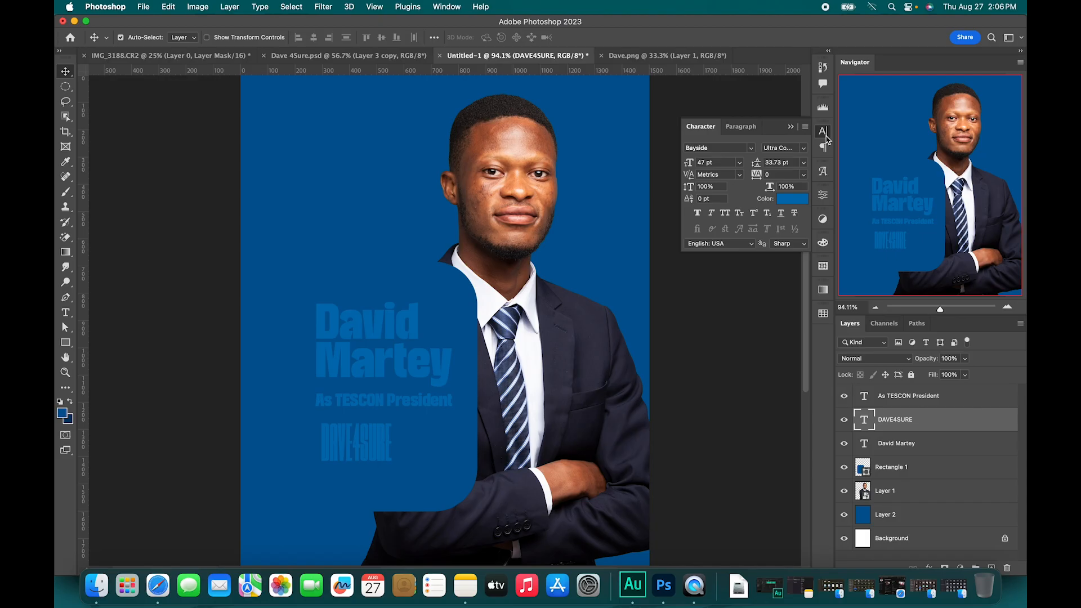
{"action": "key", "text": "super+t"}
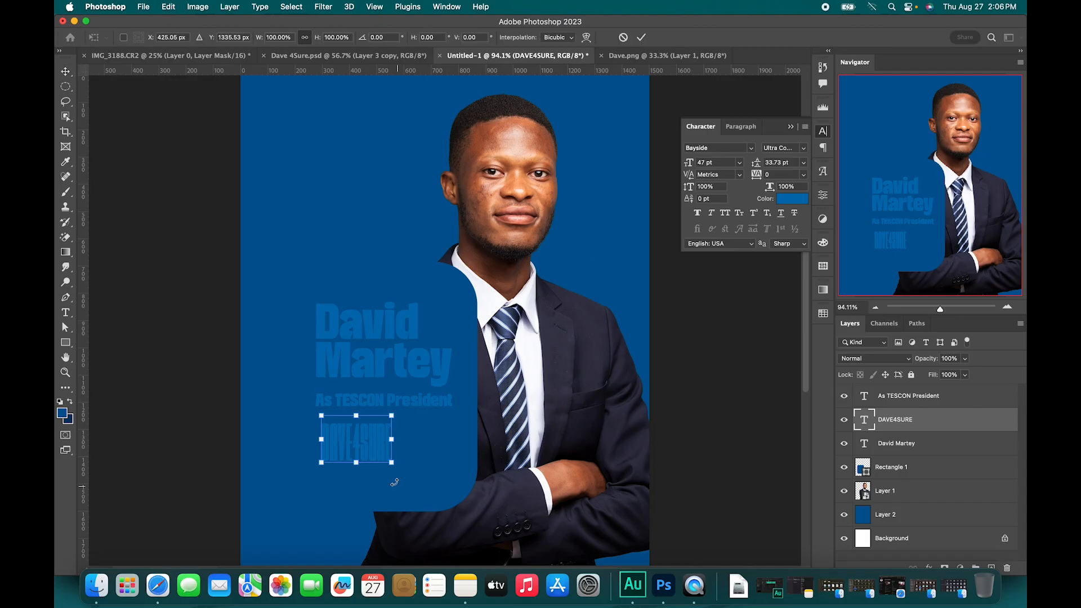
{"action": "left_click_drag", "start_coordinate": [392, 464], "coordinate": [417, 480]}
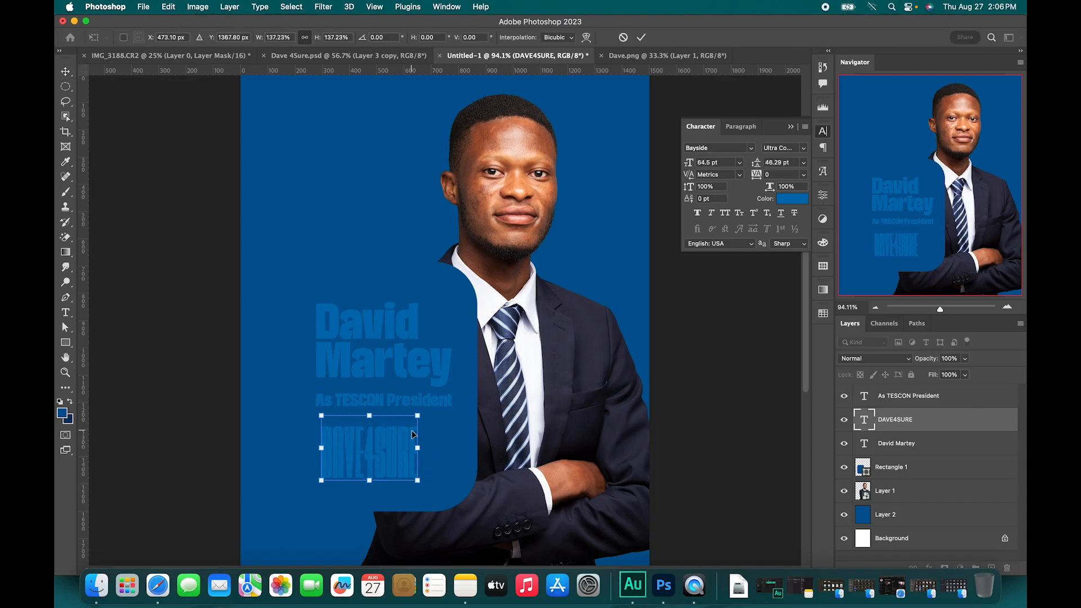
{"action": "left_click_drag", "start_coordinate": [418, 416], "coordinate": [427, 406]}
{"action": "key", "text": "Return"}
{"action": "key", "text": "shift+Right"}
{"action": "key", "text": "shift+Right"}
{"action": "key", "text": "shift+Right"}
{"action": "key", "text": "shift+Right"}
{"action": "key", "text": "shift+Up"}
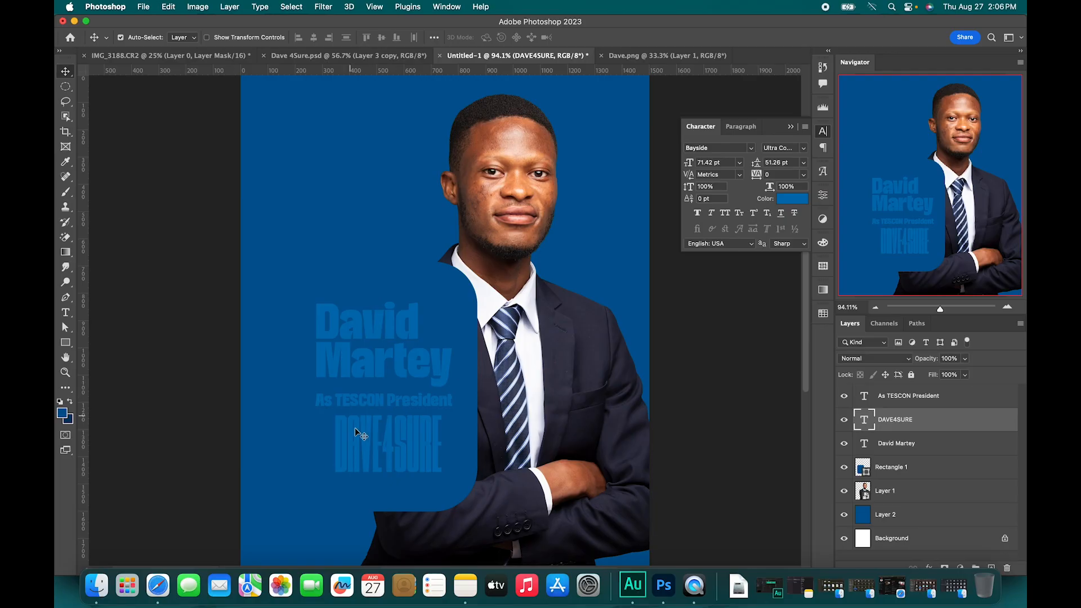
Duplicate the DAVE4SURE text to its left and replace the copy's wording with "IS"
{"action": "left_click", "coordinate": [353, 442]}
{"action": "left_click_drag", "start_coordinate": [372, 446], "coordinate": [332, 450]}
{"action": "double_click", "coordinate": [336, 418]}
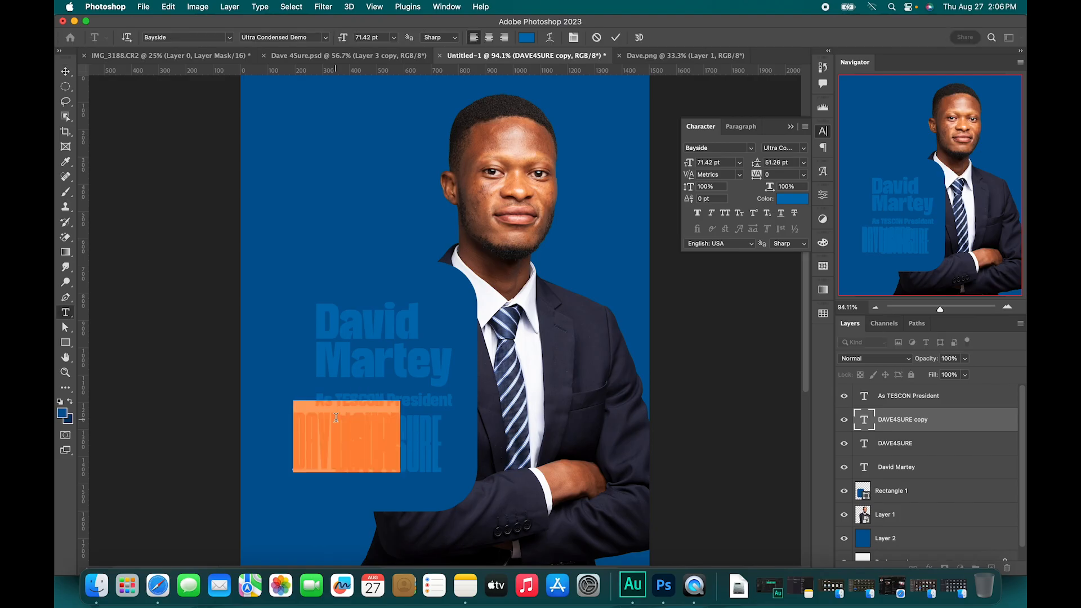
{"action": "type", "text": "IS"}
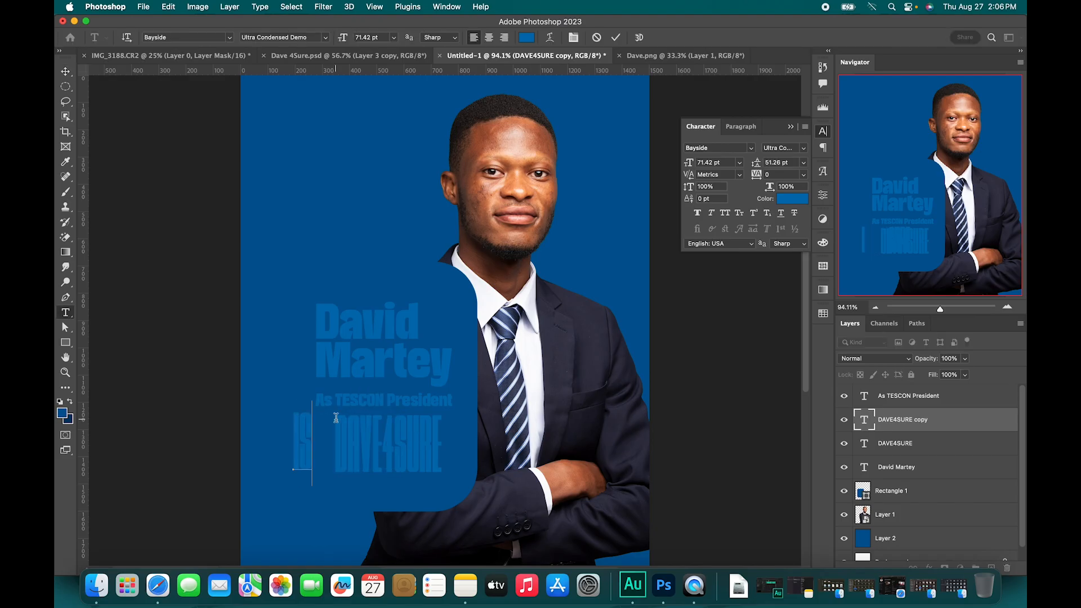
Set the font of the "IS" text to Brick Regular
{"action": "key", "text": "super+a"}
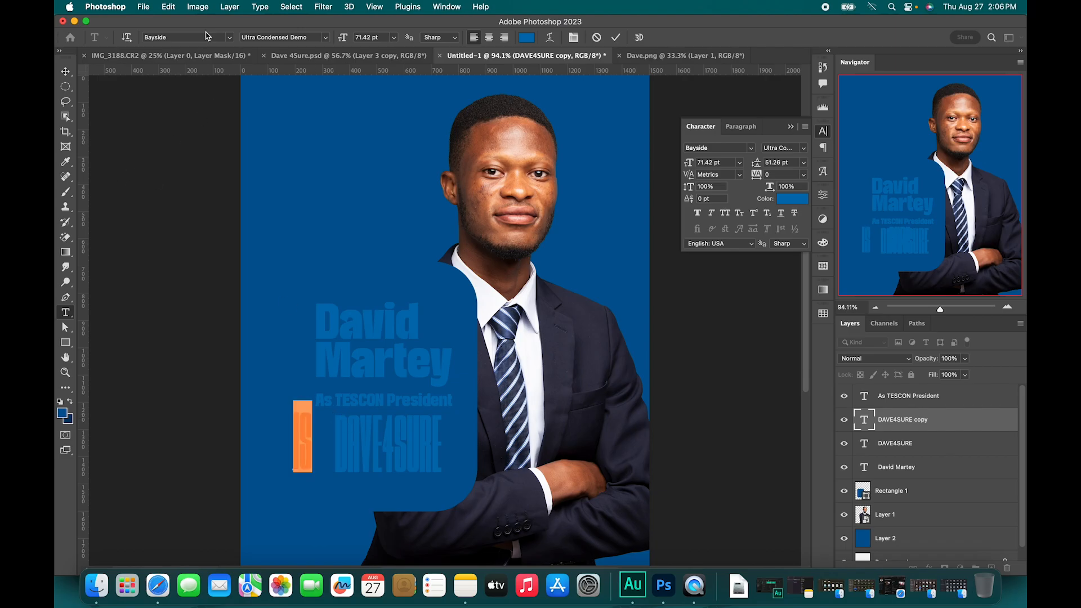
{"action": "left_click", "coordinate": [206, 37]}
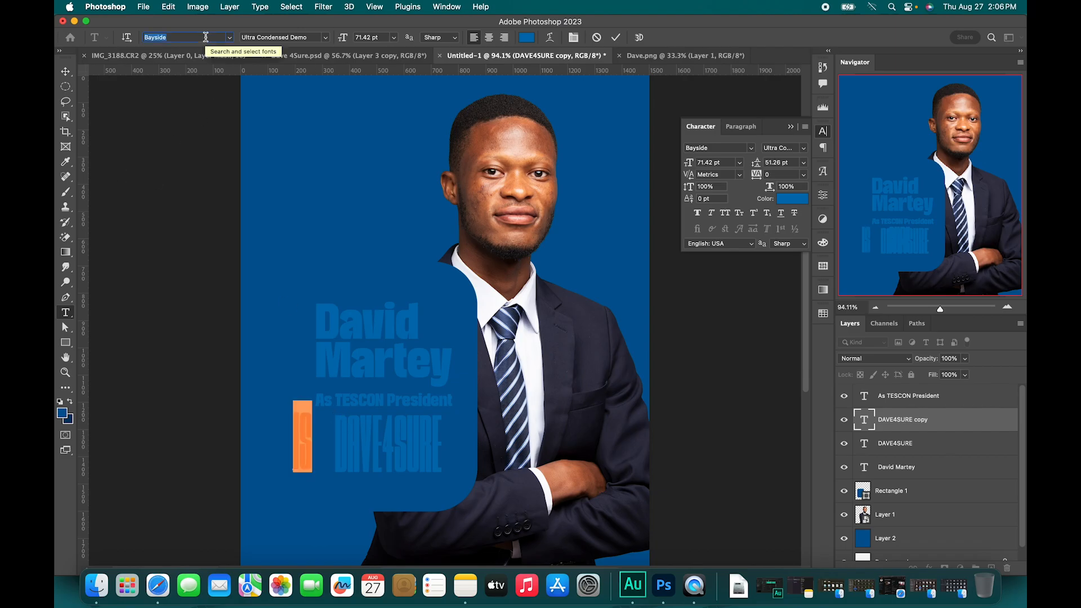
{"action": "type", "text": "brick"}
{"action": "left_click", "coordinate": [237, 73]}
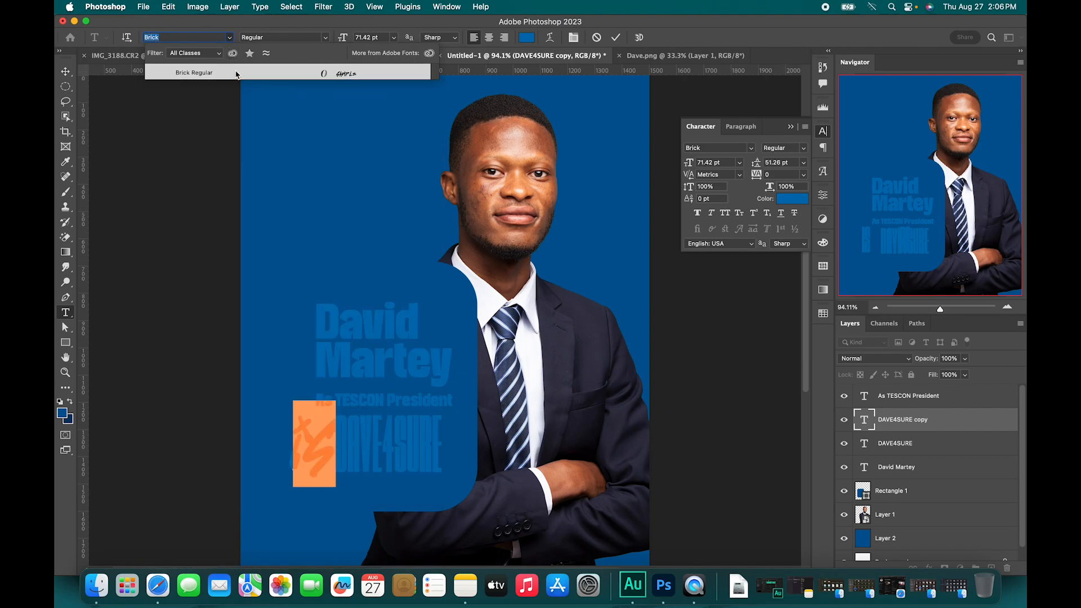
{"action": "left_click", "coordinate": [237, 73]}
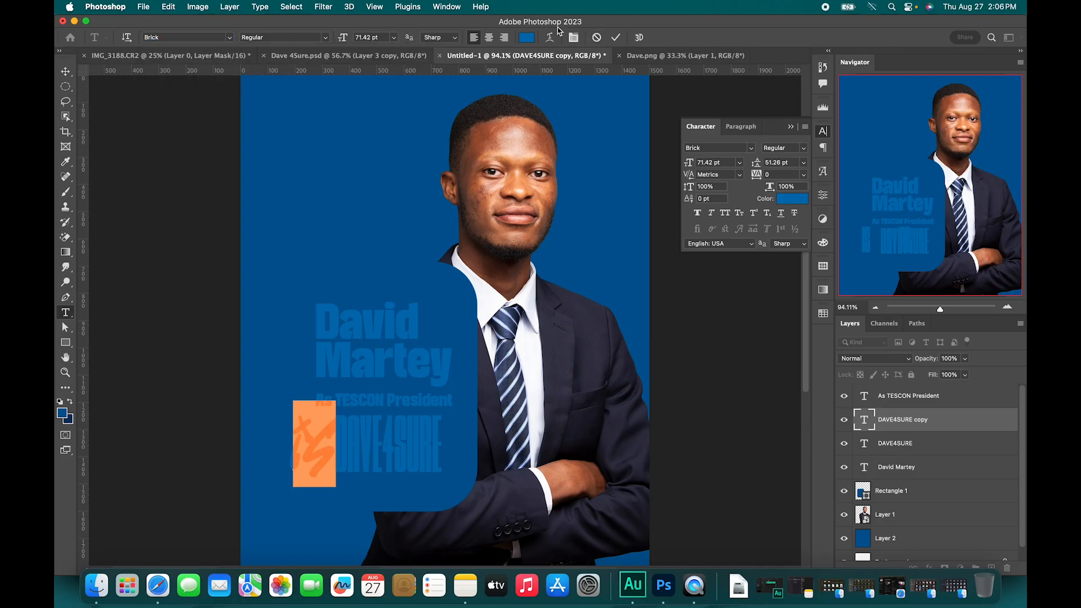
Reduce the "IS" text to 54 pt and change its color to white
{"action": "left_click_drag", "start_coordinate": [345, 36], "coordinate": [323, 37]}
{"action": "left_click", "coordinate": [526, 37]}
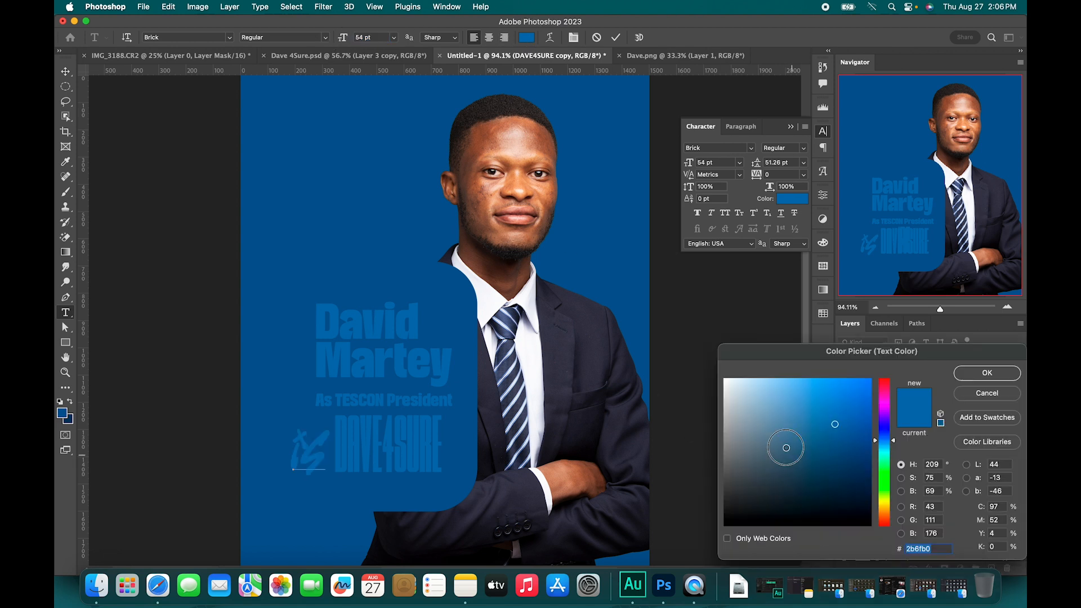
{"action": "left_click_drag", "start_coordinate": [785, 451], "coordinate": [669, 337]}
{"action": "left_click", "coordinate": [998, 377]}
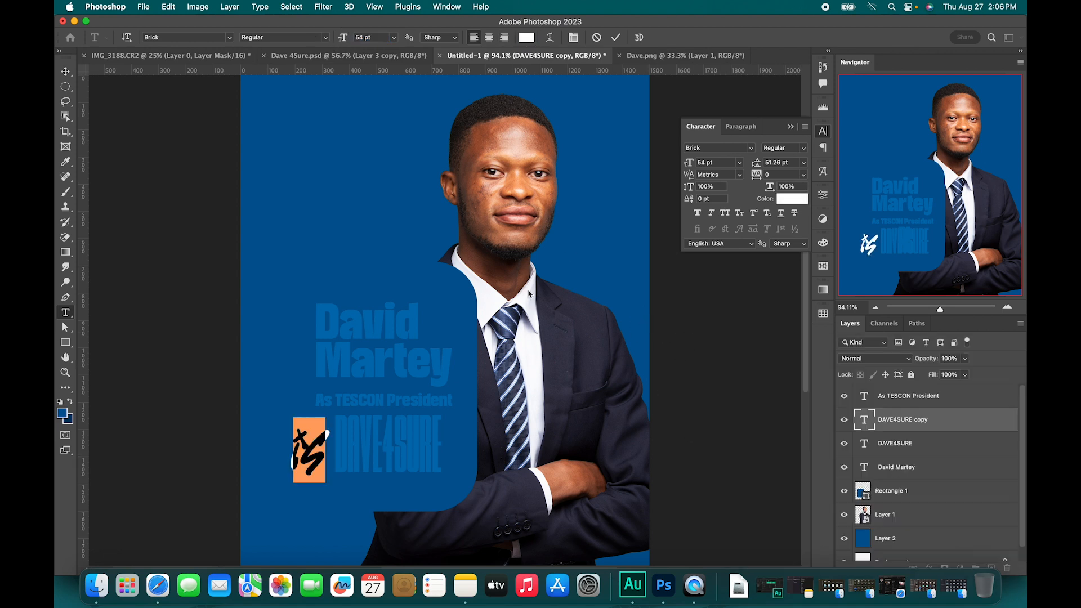
Reduce the "IS" text to 45 pt and commit the text edit
{"action": "left_click_drag", "start_coordinate": [342, 39], "coordinate": [329, 38]}
{"action": "left_click", "coordinate": [611, 39]}
{"action": "key", "text": "v"}
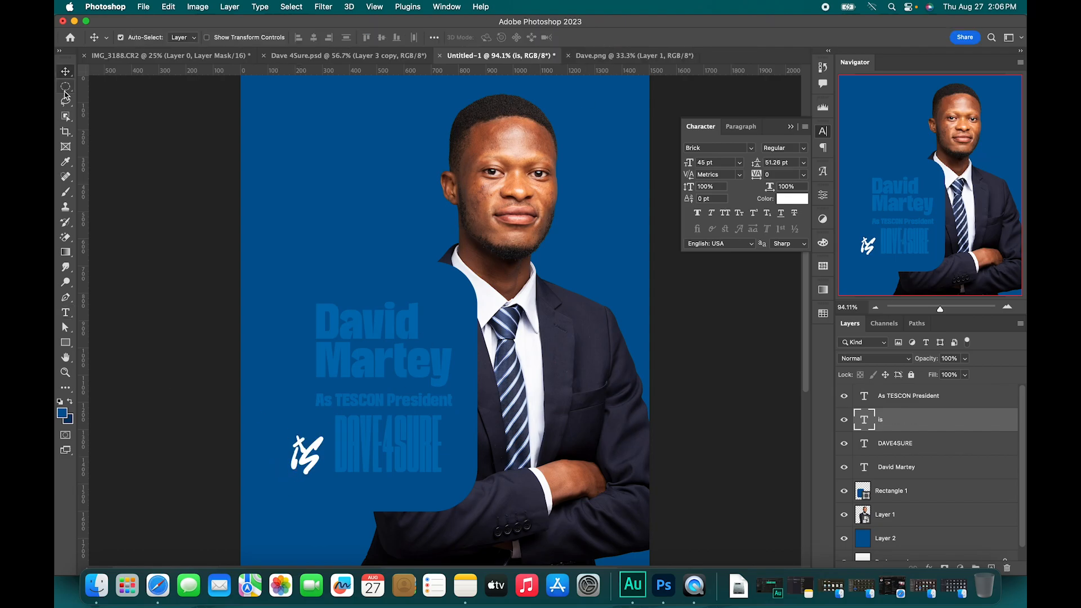
Move the "IS" text right and slightly up until it tucks against the first letter of DAVE4SURE
{"action": "key", "text": "super"}
{"action": "left_click_drag", "start_coordinate": [306, 465], "coordinate": [320, 452]}
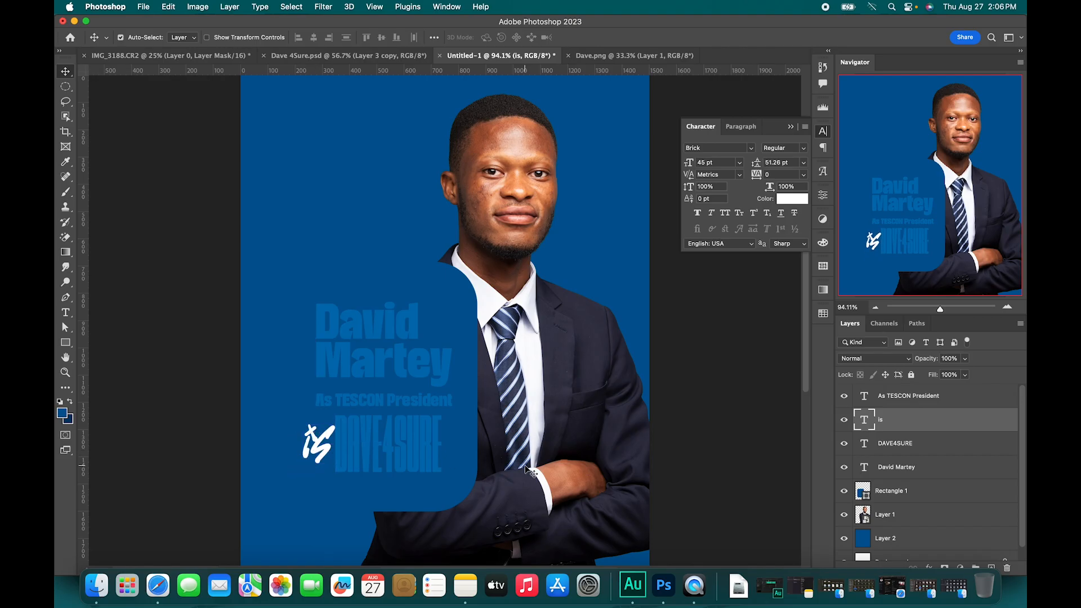
{"action": "key", "text": "Right"}
{"action": "key", "text": "Right"}
{"action": "key", "text": "Right"}
{"action": "key", "text": "Right"}
{"action": "key", "text": "Right"}
{"action": "key", "text": "Right"}
{"action": "key", "text": "Right"}
{"action": "key", "text": "Right"}
{"action": "key", "text": "Right"}
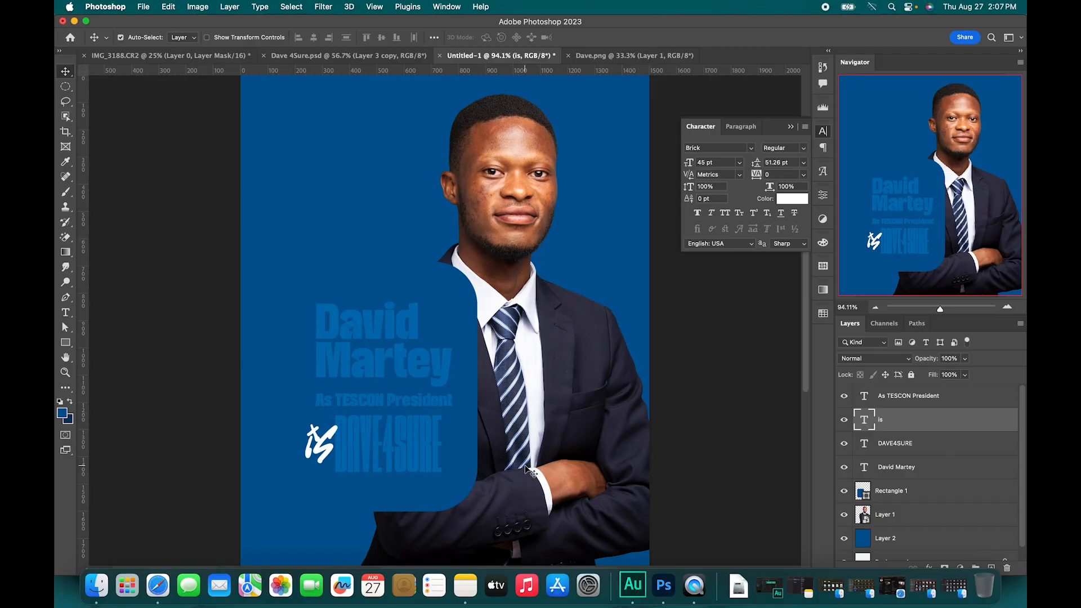
{"action": "key", "text": "Right"}
{"action": "key", "text": "Right"}
{"action": "key", "text": "Right"}
{"action": "key", "text": "Right"}
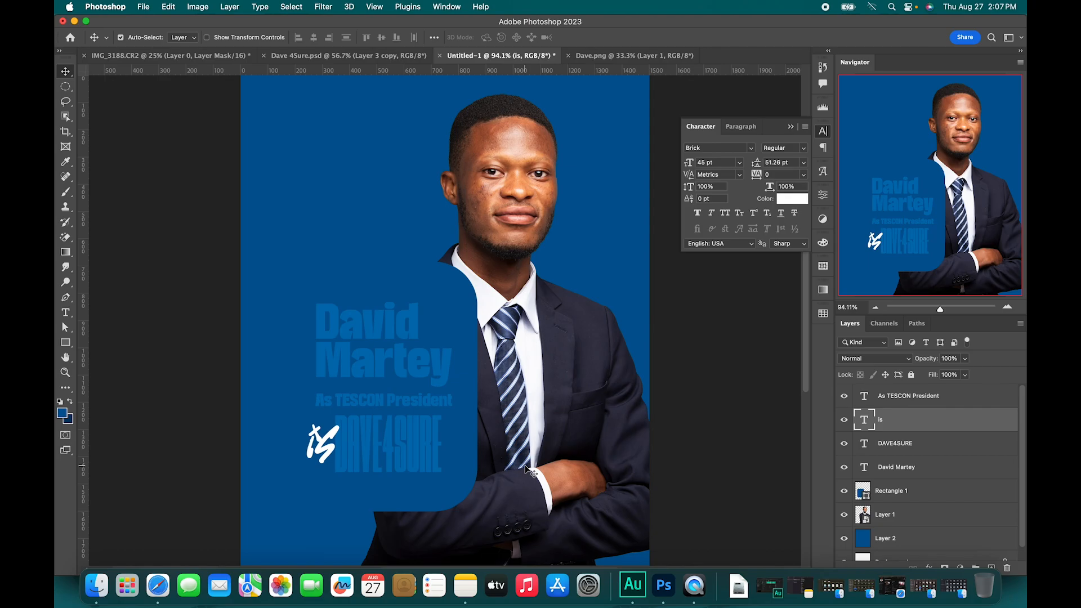
Recolor only the "DAVE" letters of the DAVE4SURE text to a pale yellow
{"action": "double_click", "coordinate": [393, 449]}
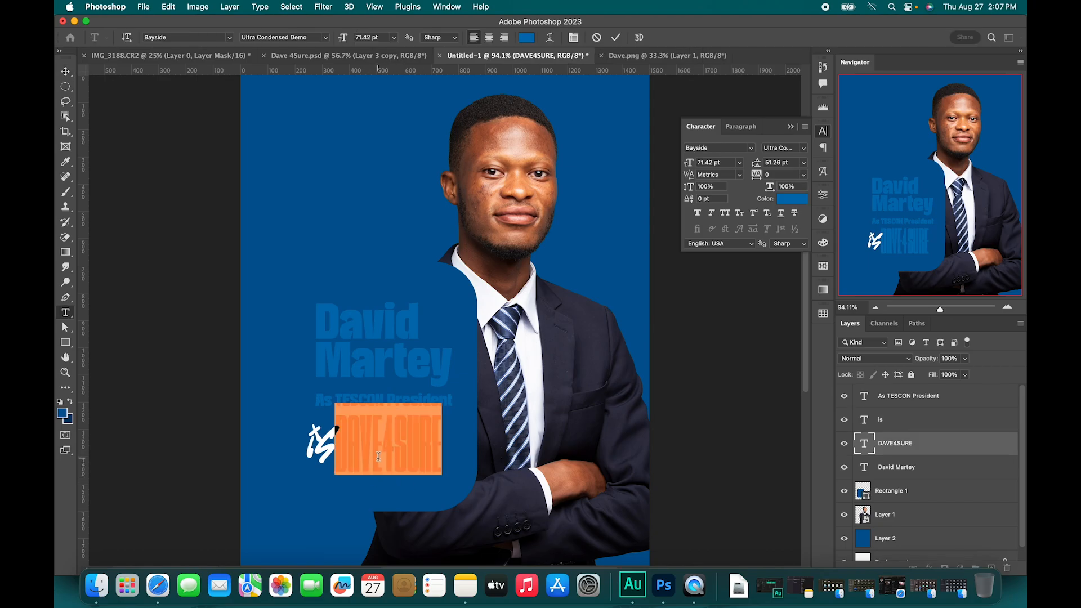
{"action": "left_click_drag", "start_coordinate": [383, 455], "coordinate": [294, 444]}
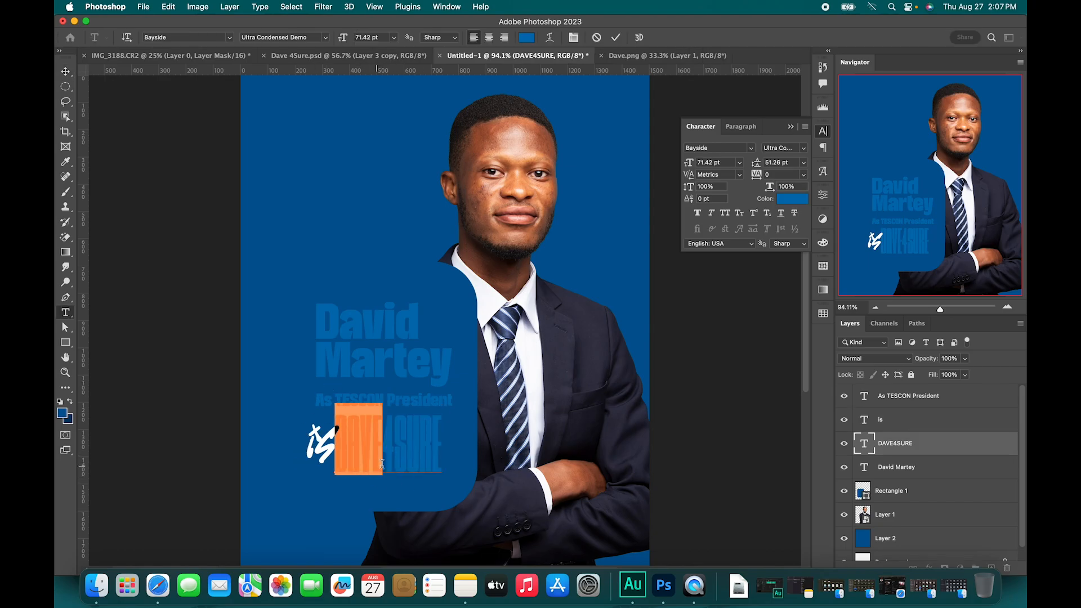
{"action": "left_click", "coordinate": [522, 41]}
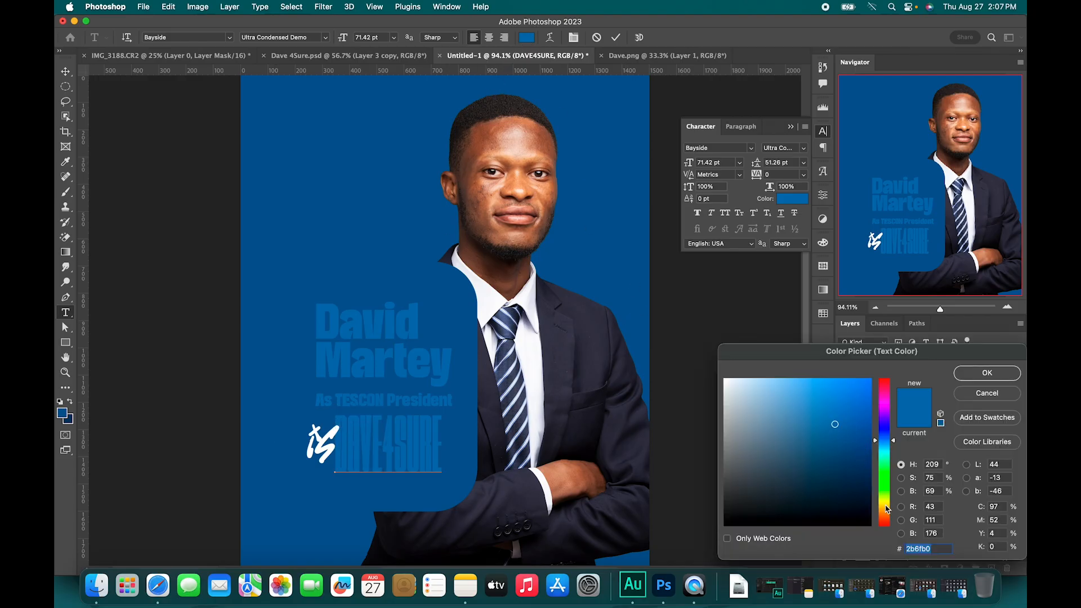
{"action": "left_click", "coordinate": [885, 504]}
{"action": "mouse_move", "coordinate": [836, 424]}
{"action": "left_mouse_down"}
{"action": "mouse_move", "coordinate": [818, 379]}
{"action": "mouse_move", "coordinate": [787, 367]}
{"action": "mouse_move", "coordinate": [787, 378]}
{"action": "left_mouse_up"}
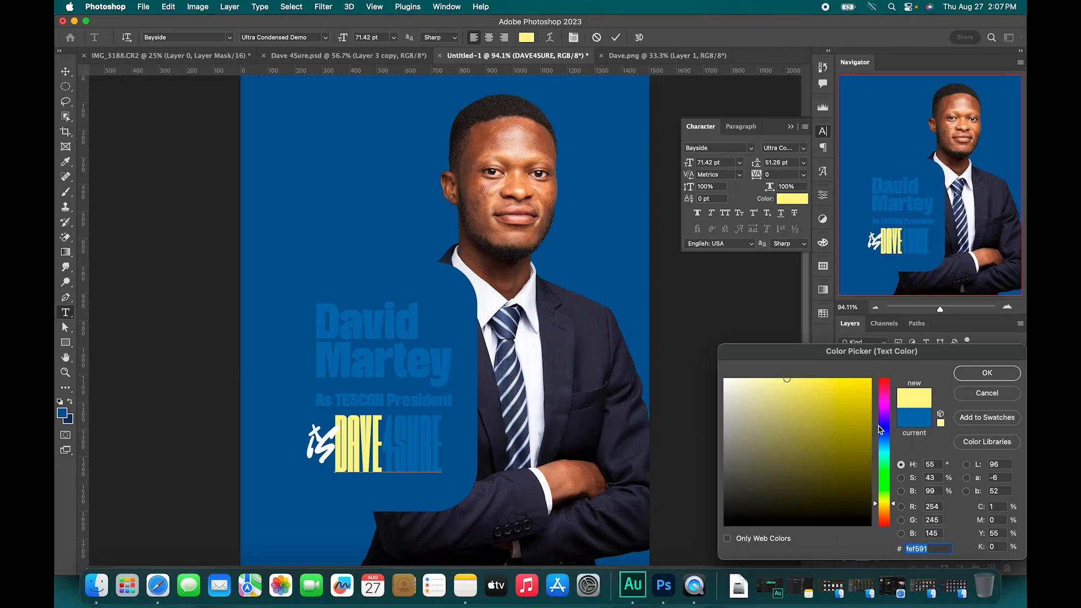
{"action": "left_click_drag", "start_coordinate": [787, 380], "coordinate": [777, 378]}
{"action": "left_click", "coordinate": [974, 374]}
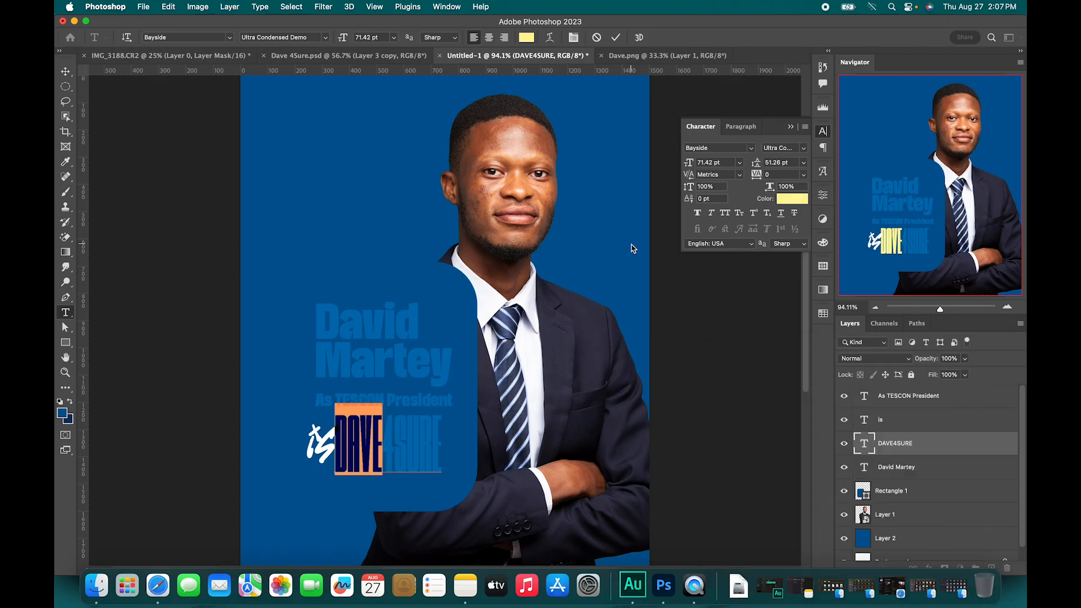
{"action": "left_click", "coordinate": [616, 37]}
{"action": "key", "text": "v"}
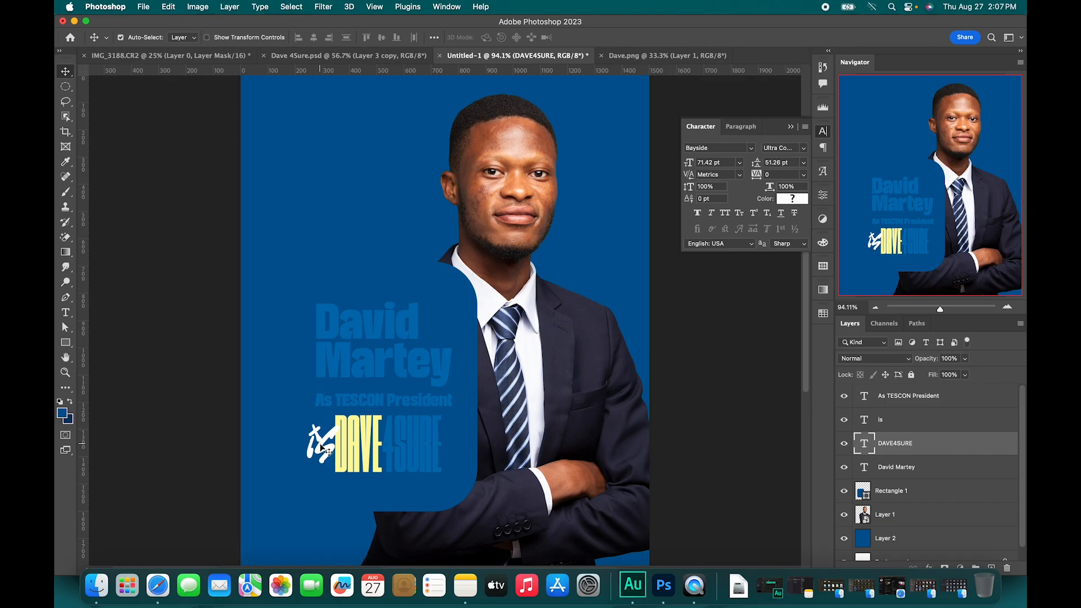
Shift the "IS" and DAVE4SURE texts together about 20 px down and 22 px right
{"action": "left_click", "coordinate": [329, 451], "text": "shift"}
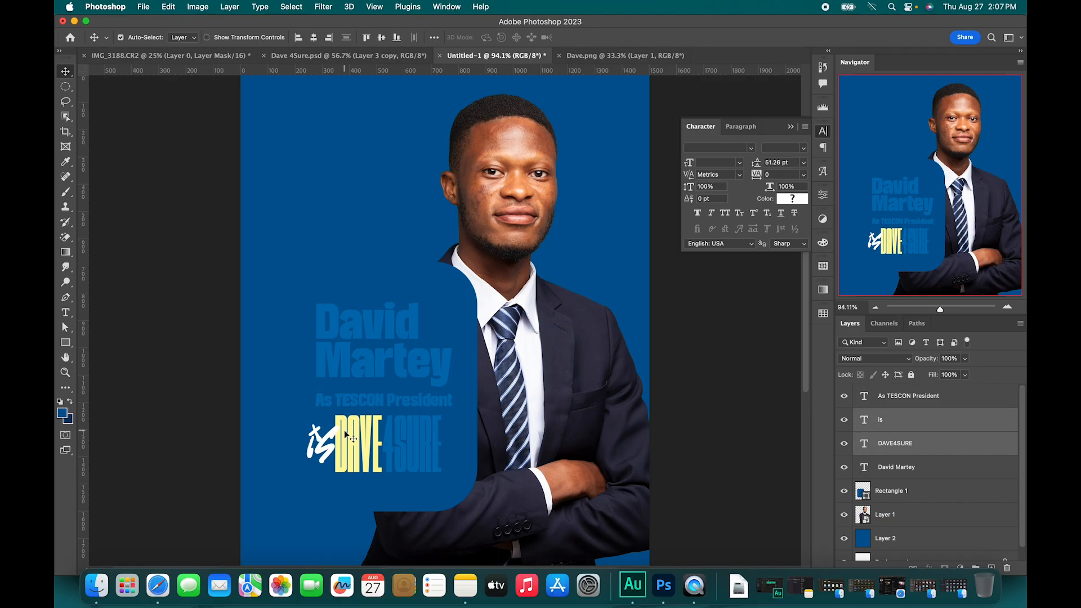
{"action": "key", "text": "shift+Down"}
{"action": "key", "text": "shift+Down"}
{"action": "key", "text": "shift+Right"}
{"action": "key", "text": "shift+Right"}
{"action": "key", "text": "Right"}
{"action": "key", "text": "Right"}
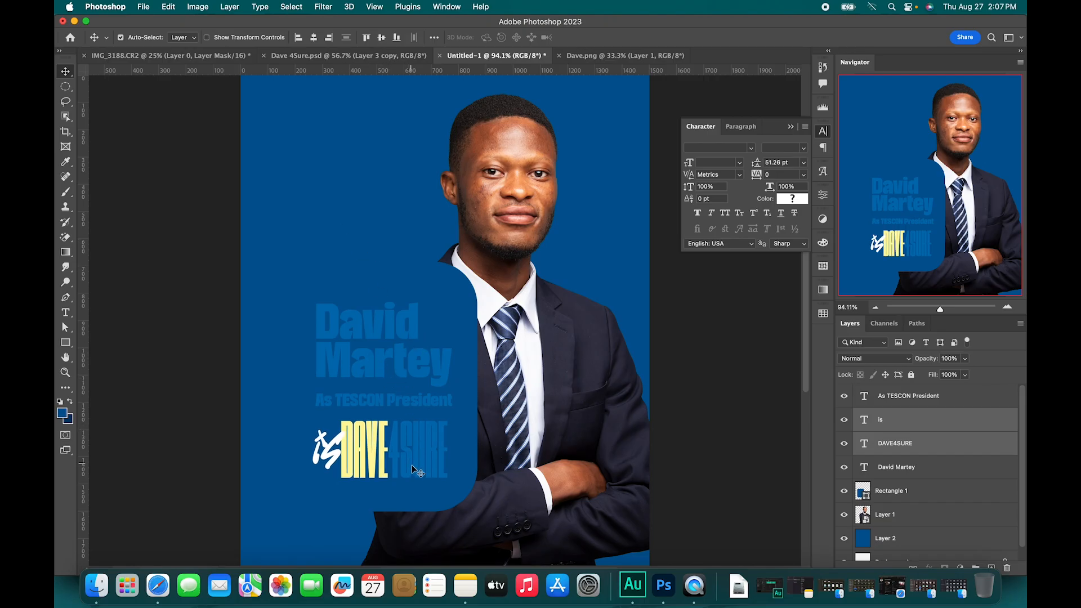
Duplicate the candidate name text to the area beside the portrait's head and replace the copy's wording with "VOTE"
{"action": "left_click", "coordinate": [394, 365]}
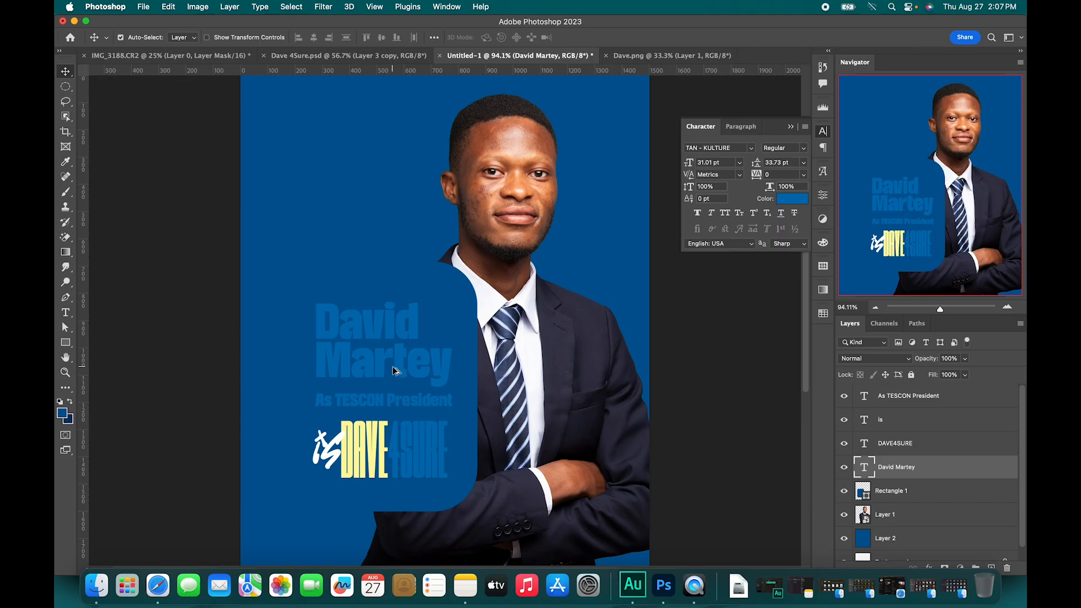
{"action": "left_click_drag", "start_coordinate": [399, 366], "coordinate": [401, 198]}
{"action": "double_click", "coordinate": [400, 196]}
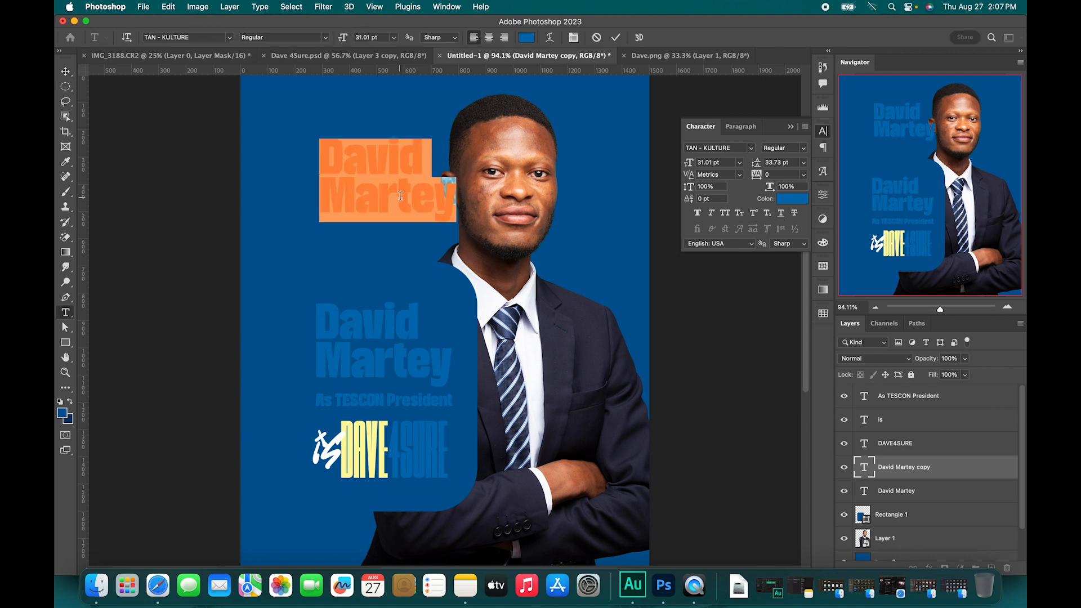
{"action": "type", "text": "VITE"}
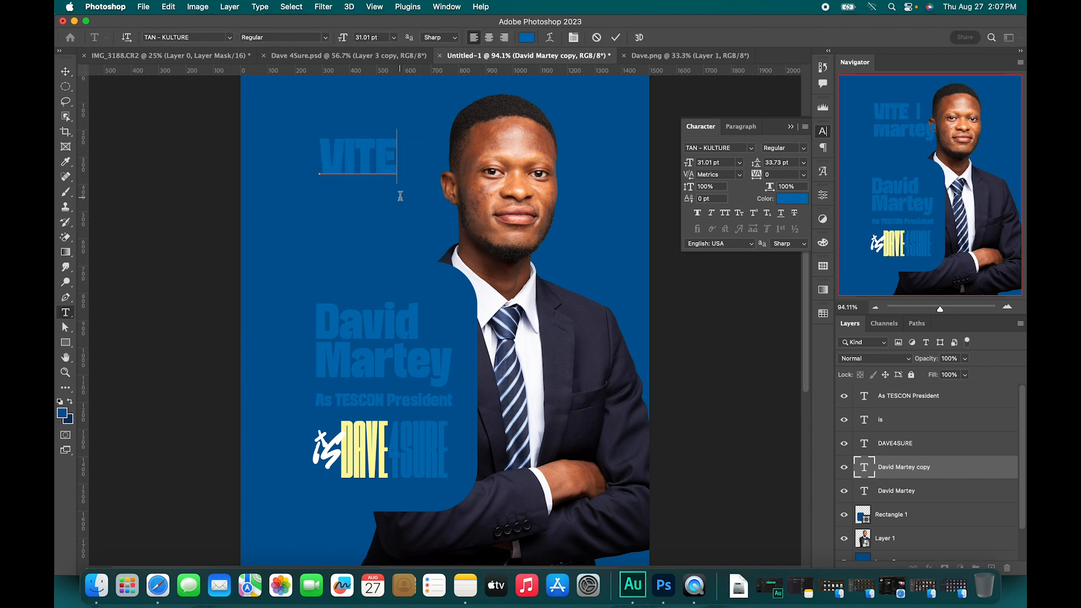
{"action": "key", "text": "super+a"}
{"action": "type", "text": "VOT"}
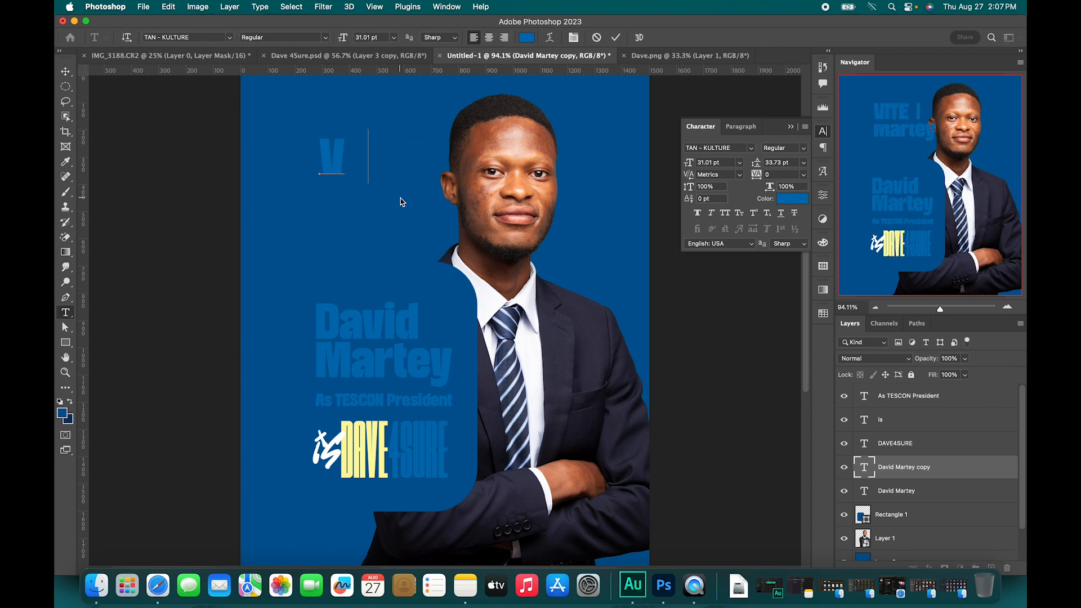
{"action": "type", "text": "E"}
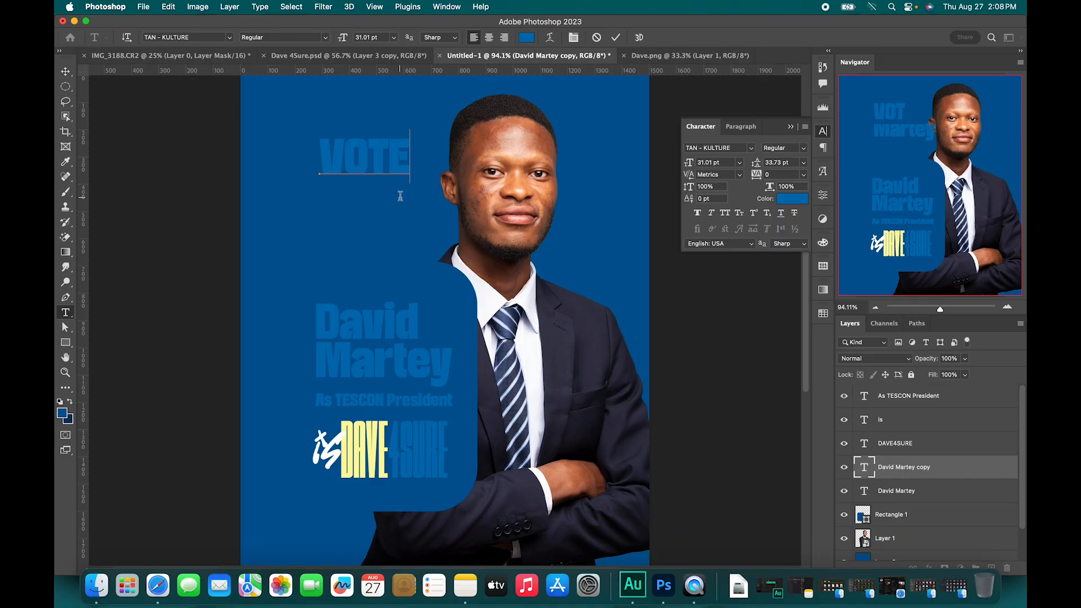
Enlarge the VOTE text to 72 pt and change its color to white (ffffff)
{"action": "key", "text": "super+a"}
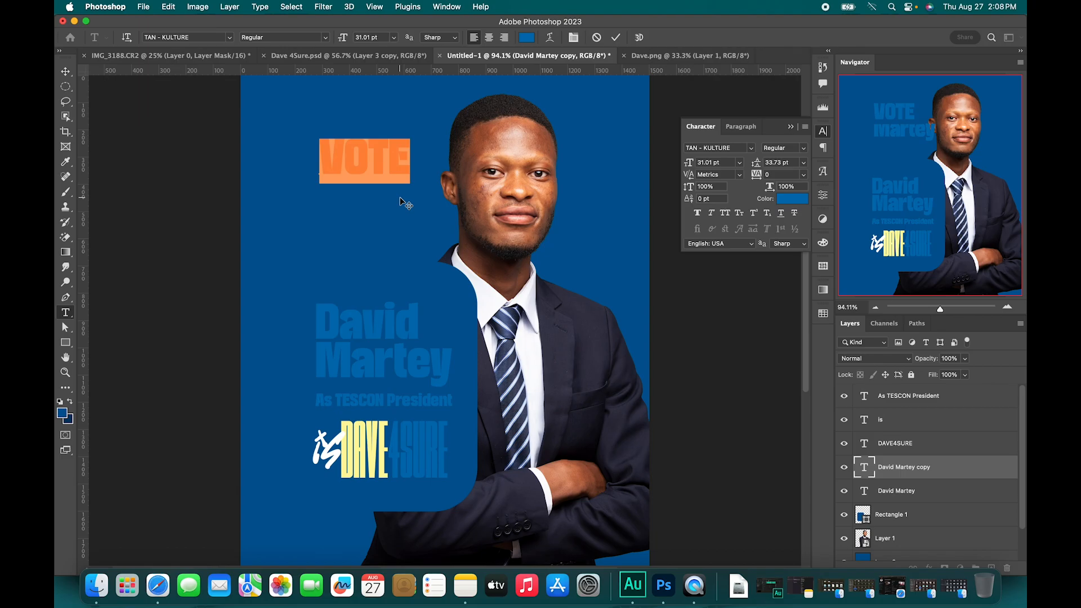
{"action": "left_click_drag", "start_coordinate": [341, 39], "coordinate": [393, 44]}
{"action": "left_click", "coordinate": [524, 40]}
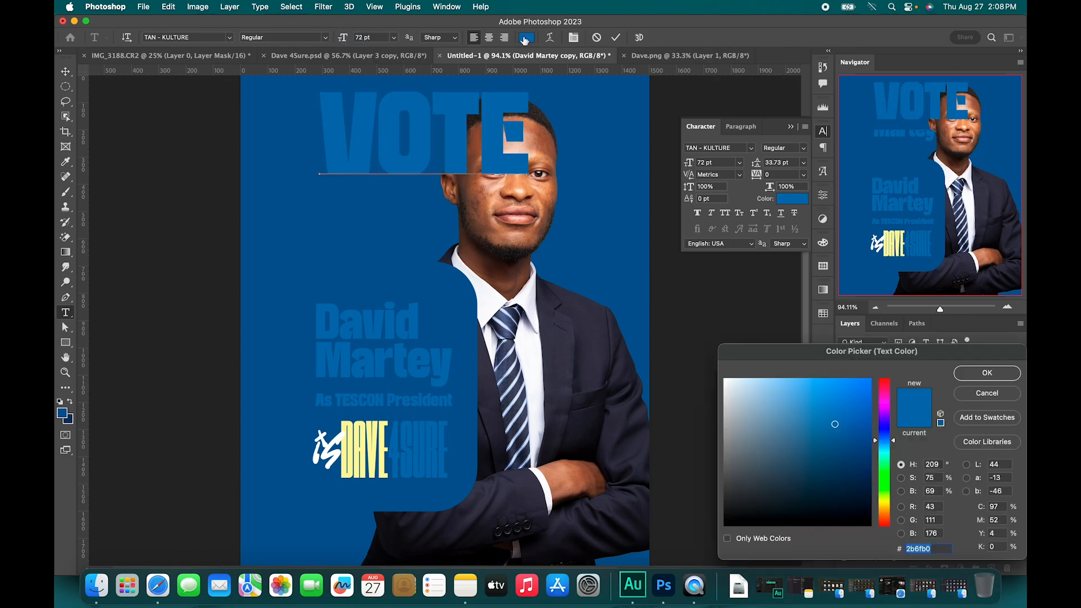
{"action": "left_click_drag", "start_coordinate": [736, 410], "coordinate": [724, 379]}
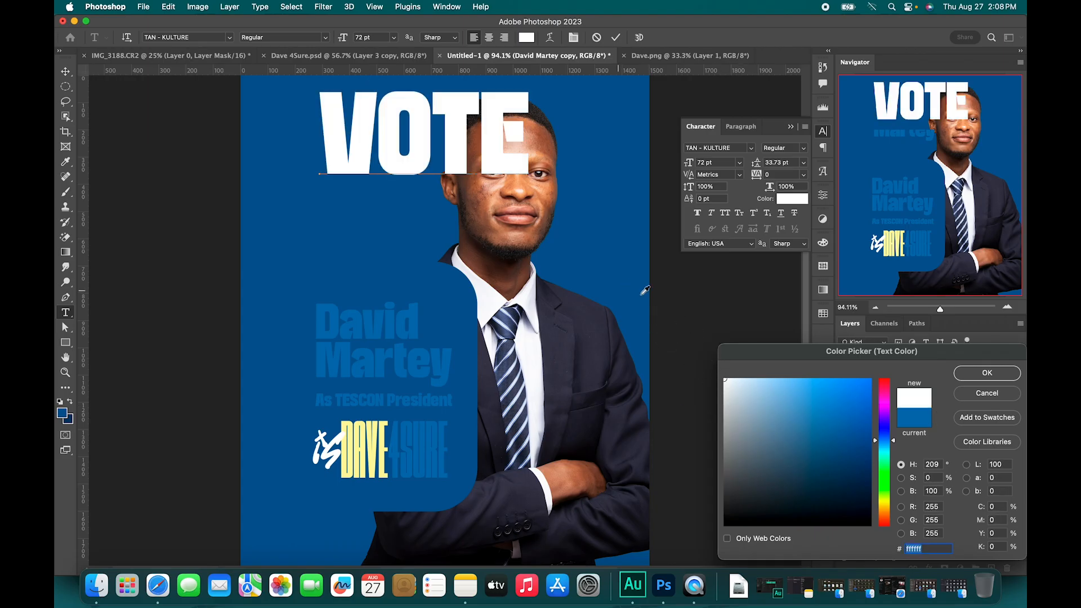
{"action": "left_click", "coordinate": [1004, 373]}
{"action": "left_click", "coordinate": [616, 37]}
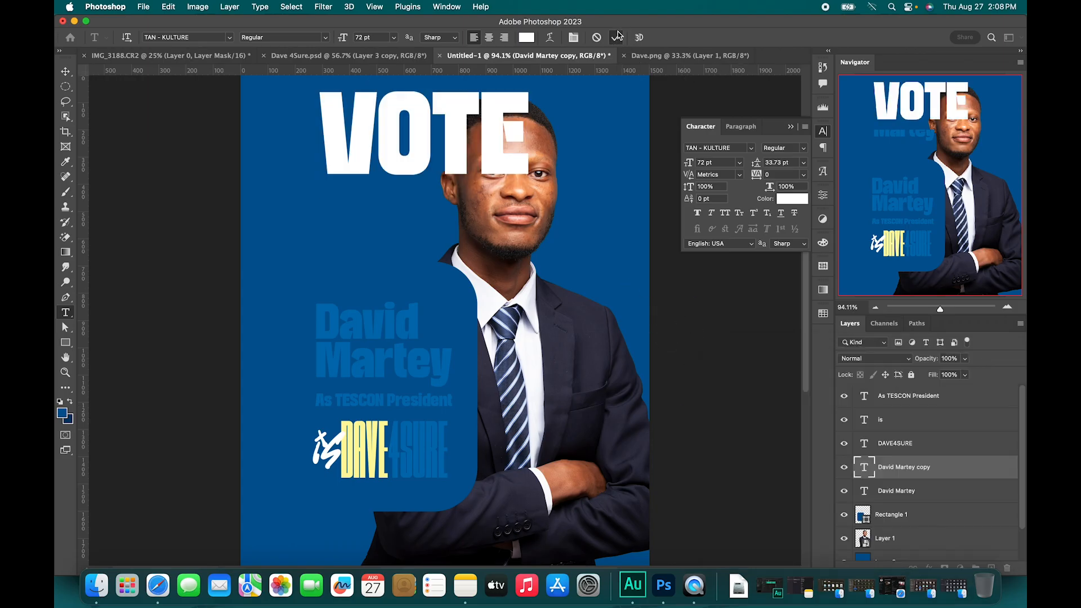
Move the VOTE layer below the portrait's Layer 1 so the text sits behind the candidate
{"action": "key", "text": "v"}
{"action": "scroll", "coordinate": [1010, 478], "scroll_direction": "down", "scroll_amount": 1}
{"action": "left_click_drag", "start_coordinate": [955, 449], "coordinate": [930, 528]}
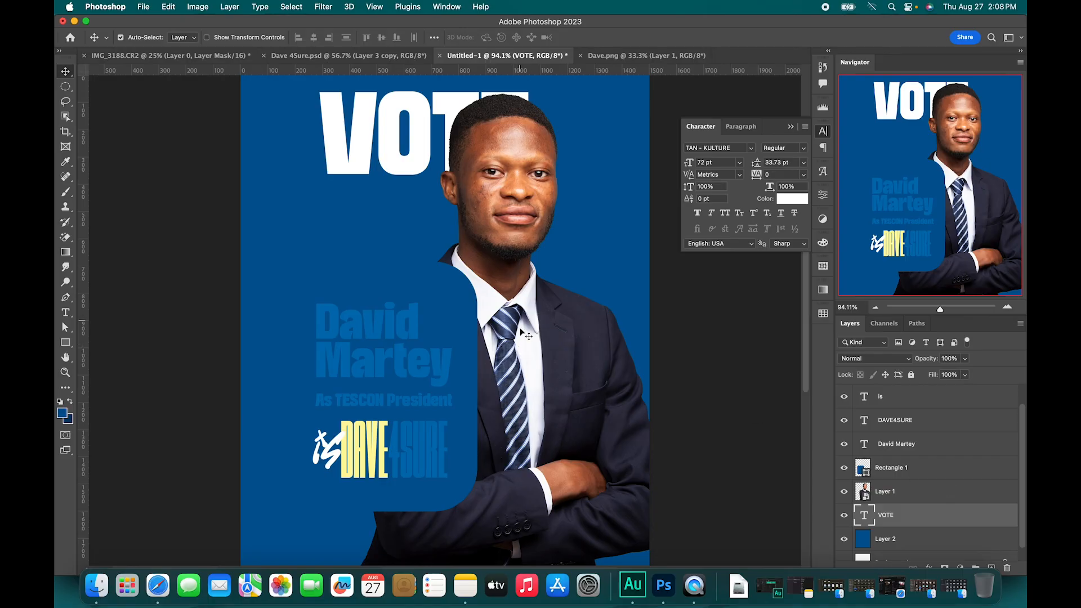
Move the VOTE text down behind the candidate's face and scale it up proportionally to about 102.8 pt
{"action": "key", "text": "z"}
{"action": "left_click_drag", "start_coordinate": [510, 325], "coordinate": [484, 337]}
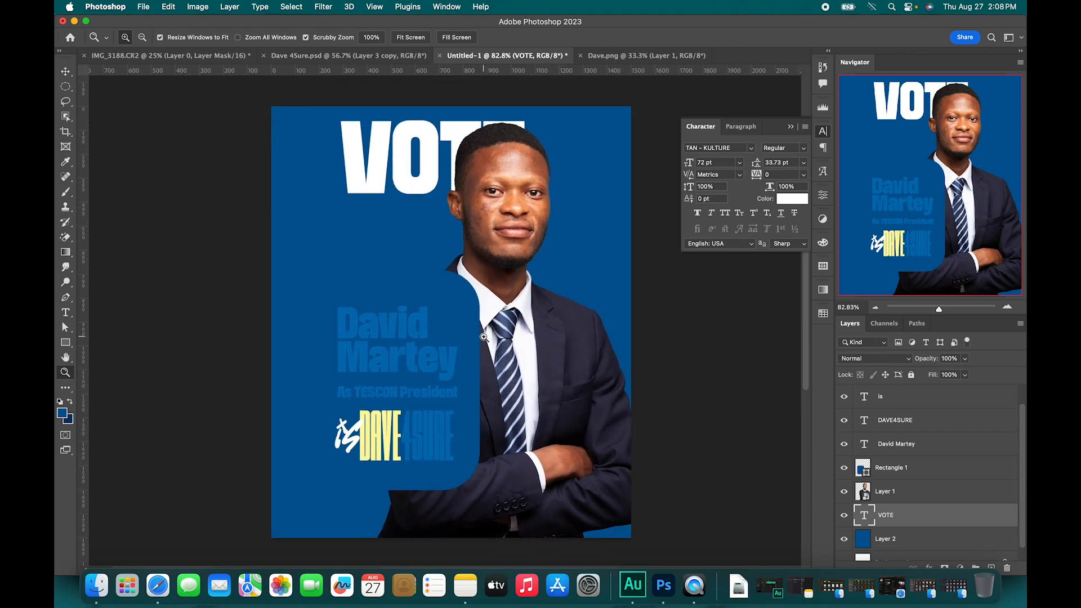
{"action": "key", "text": "v"}
{"action": "left_click_drag", "start_coordinate": [431, 136], "coordinate": [445, 186]}
{"action": "key", "text": "cmd+t"}
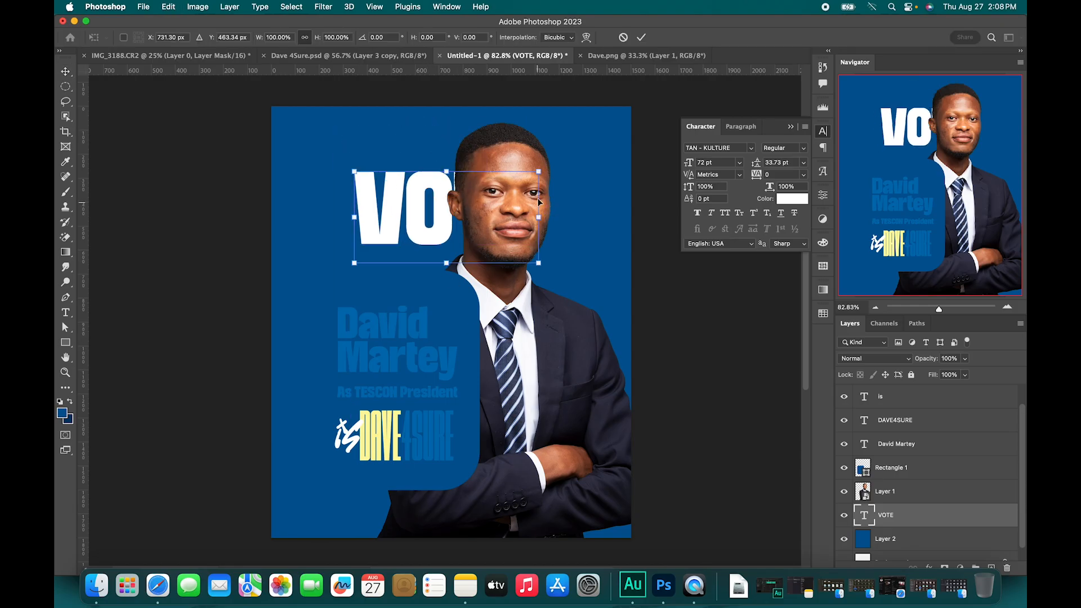
{"action": "left_click_drag", "start_coordinate": [539, 170], "coordinate": [605, 138]}
{"action": "left_click_drag", "start_coordinate": [561, 187], "coordinate": [539, 203]}
{"action": "left_click_drag", "start_coordinate": [585, 153], "coordinate": [590, 155]}
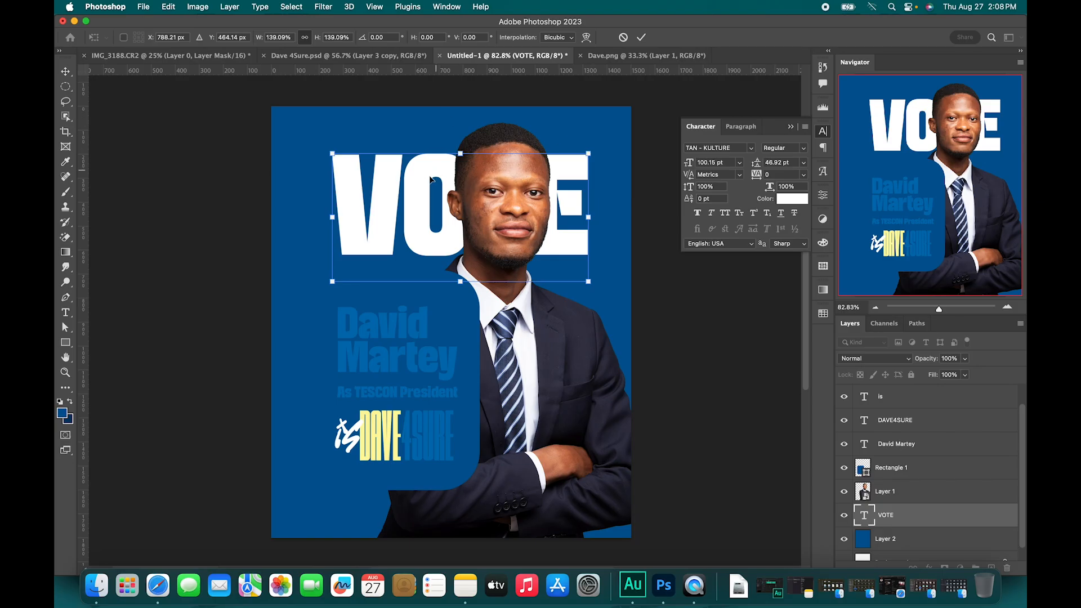
{"action": "left_click_drag", "start_coordinate": [332, 281], "coordinate": [325, 285]}
{"action": "left_click", "coordinate": [642, 37]}
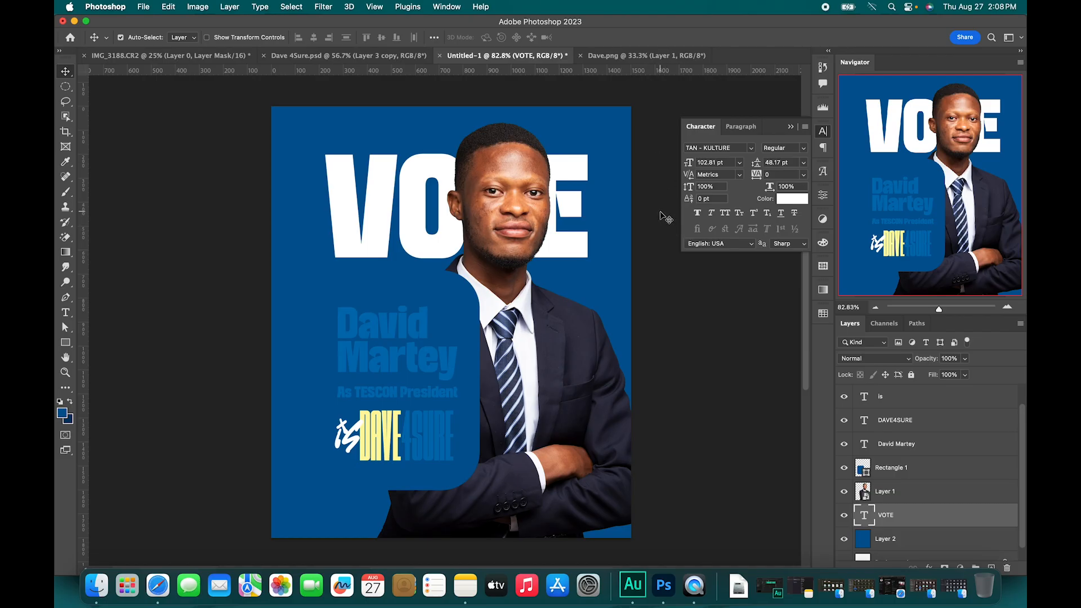
Warp the VOTE text with a horizontal Bulge style and a bend of -11%
{"action": "key", "text": "Return"}
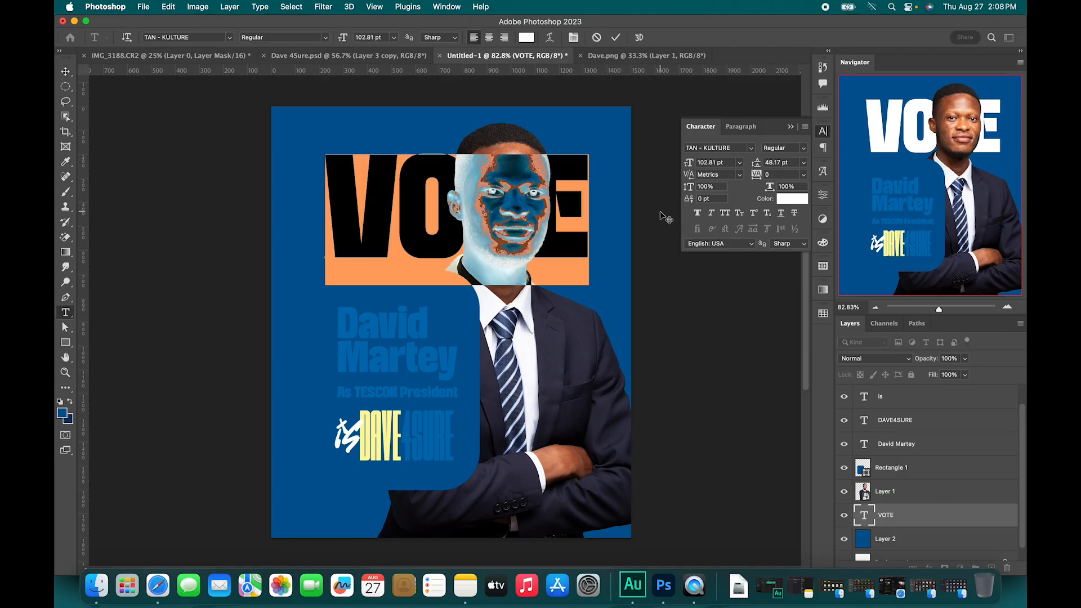
{"action": "left_click", "coordinate": [549, 37]}
{"action": "left_click", "coordinate": [707, 269]}
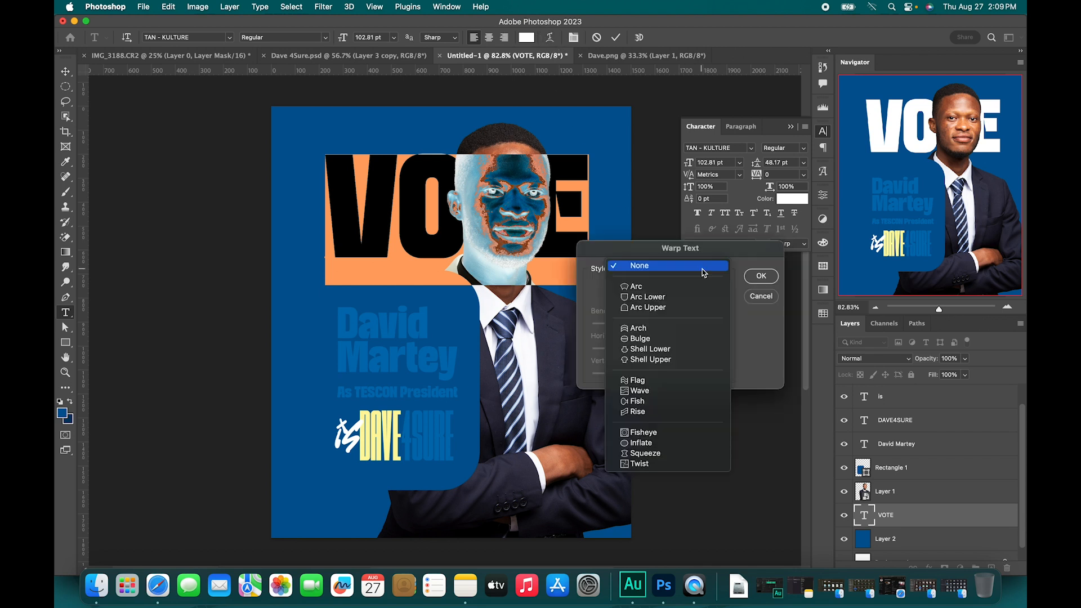
{"action": "left_click", "coordinate": [676, 340]}
{"action": "left_click_drag", "start_coordinate": [710, 310], "coordinate": [668, 306]}
{"action": "type", "text": "-11"}
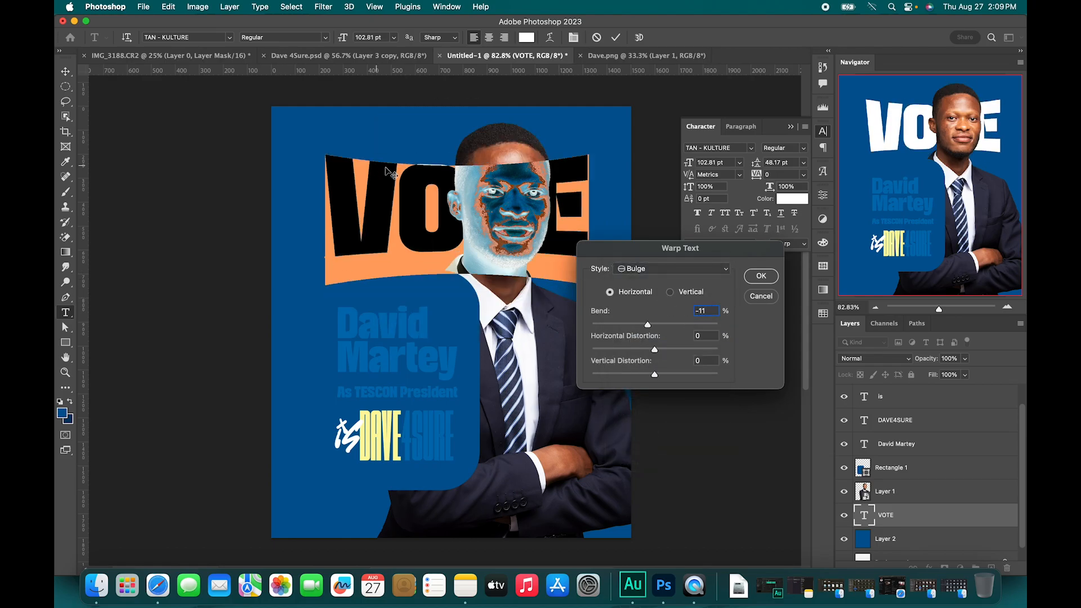
{"action": "left_click", "coordinate": [759, 276]}
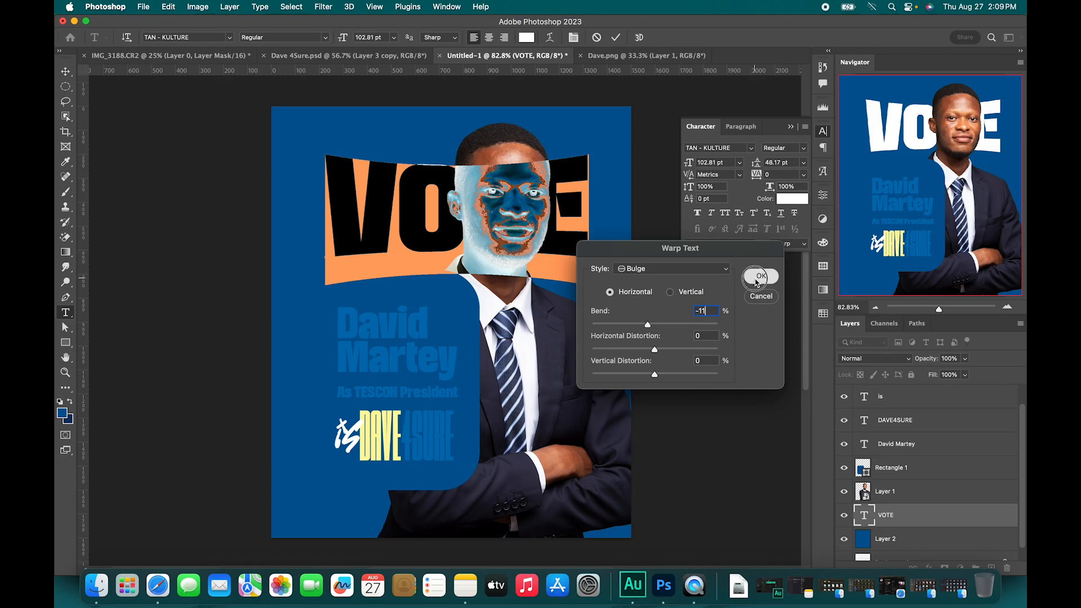
{"action": "left_click", "coordinate": [616, 39]}
{"action": "key", "text": "v"}
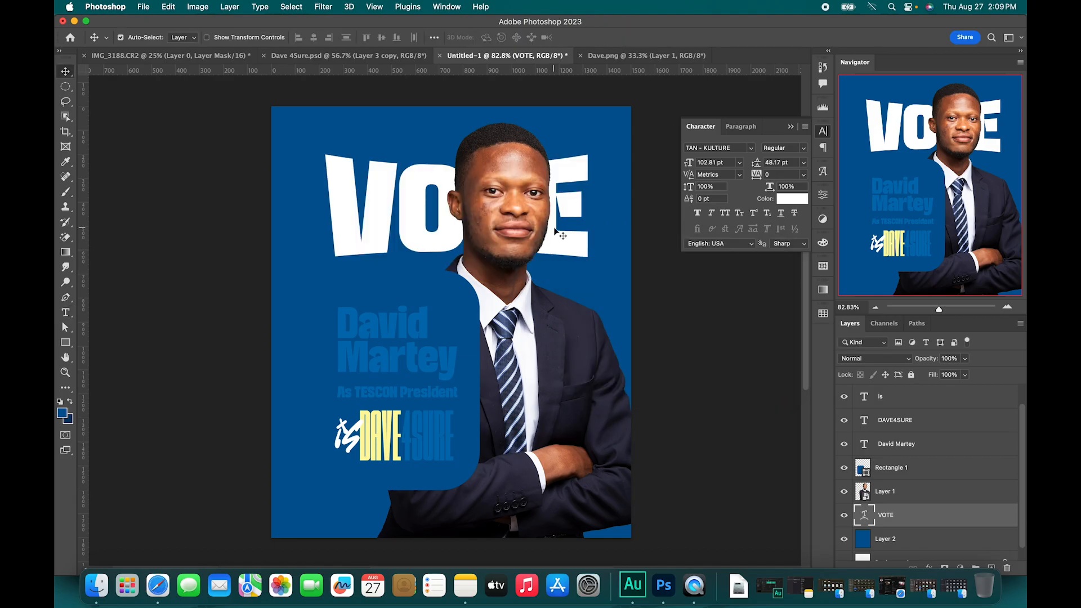
Check the finished poster, and skew the VOTE text vertically by about -7.5° so its E end rises
{"action": "left_click", "coordinate": [304, 56]}
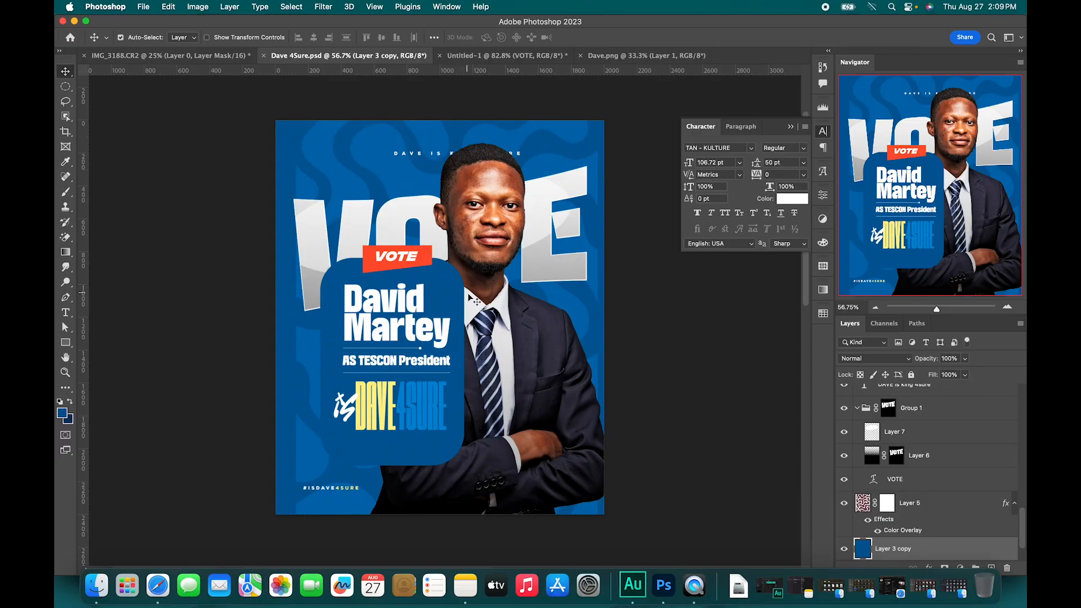
{"action": "left_click", "coordinate": [498, 56]}
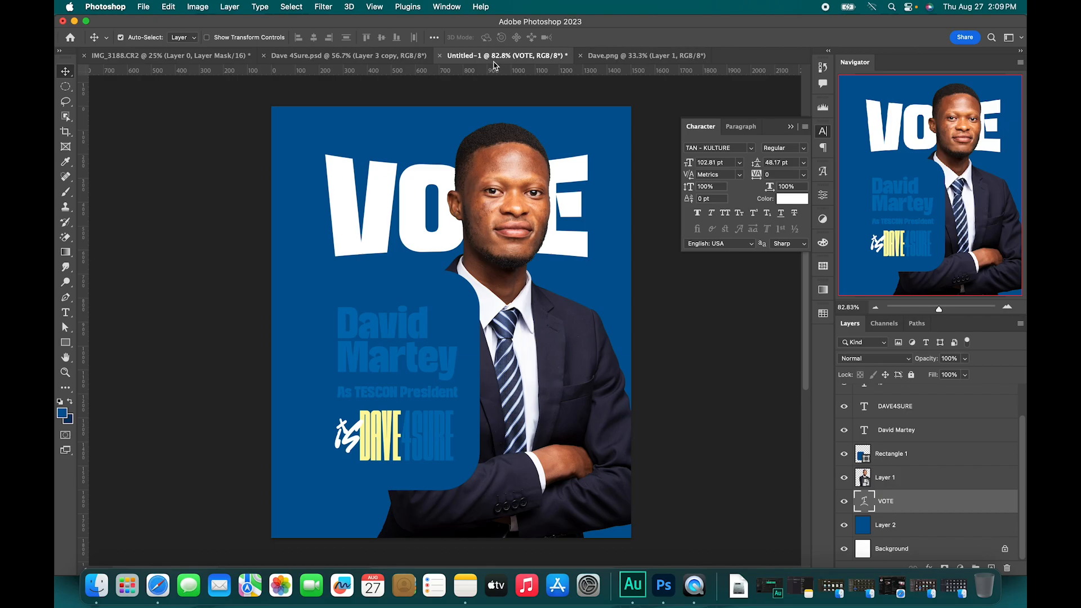
{"action": "key", "text": "super+t"}
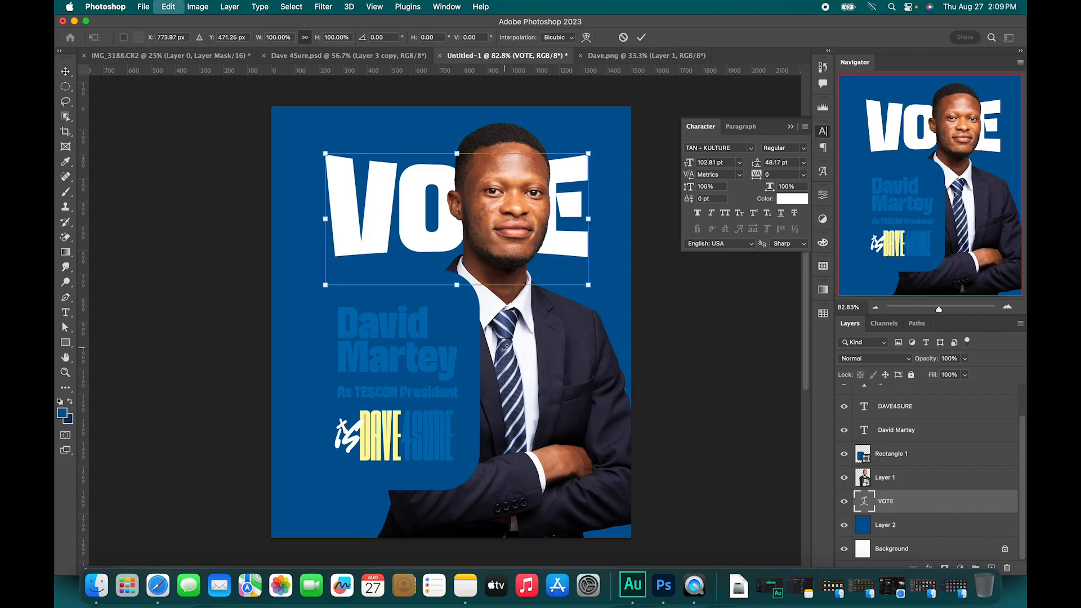
{"action": "right_click", "coordinate": [572, 235]}
{"action": "left_click", "coordinate": [590, 284]}
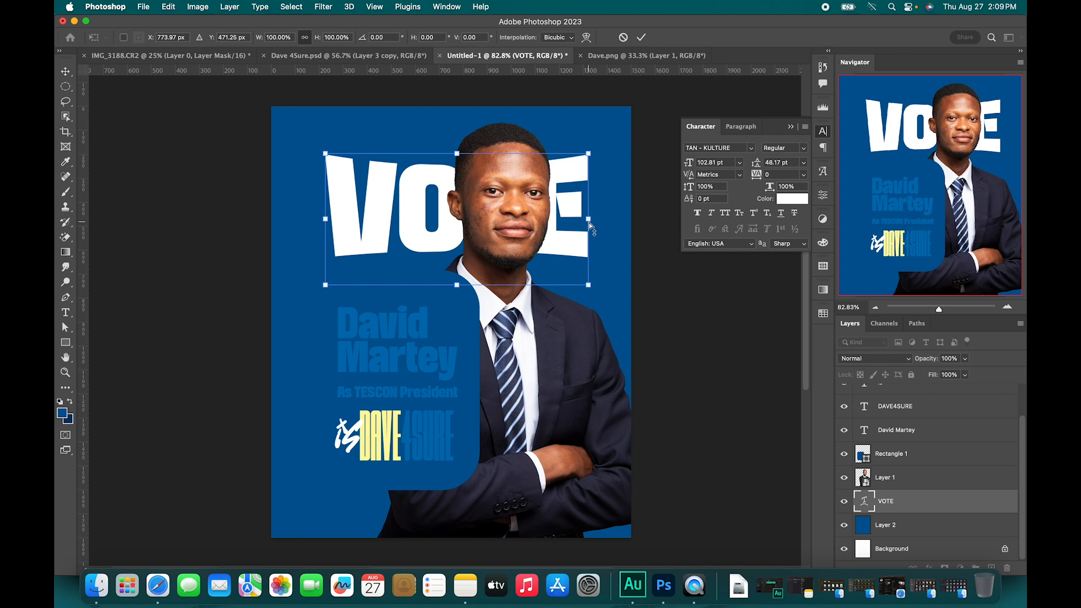
{"action": "left_click_drag", "start_coordinate": [589, 220], "coordinate": [592, 187]}
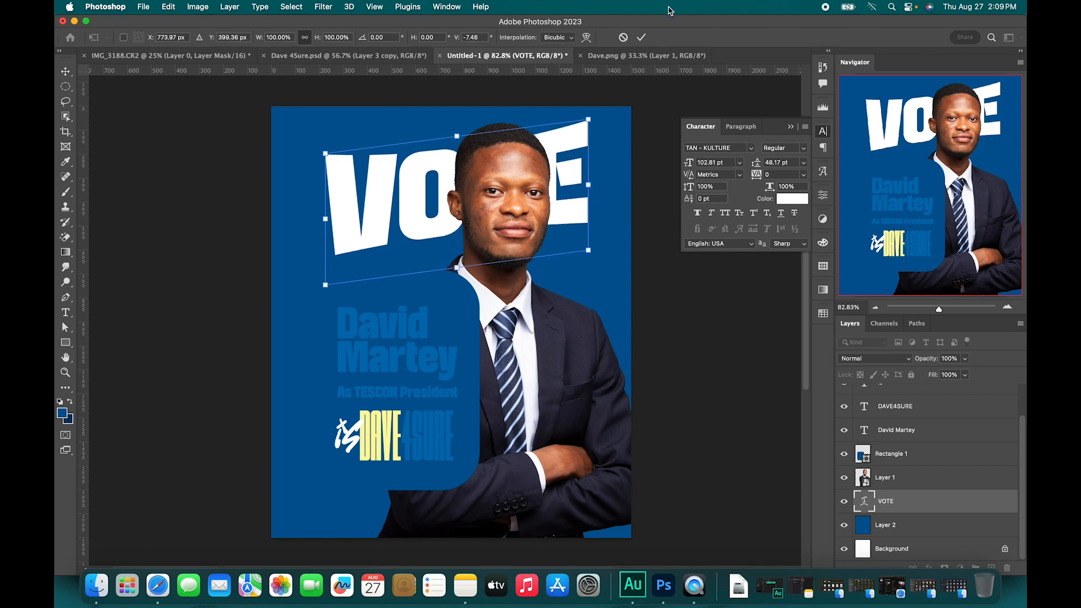
{"action": "left_click", "coordinate": [641, 38]}
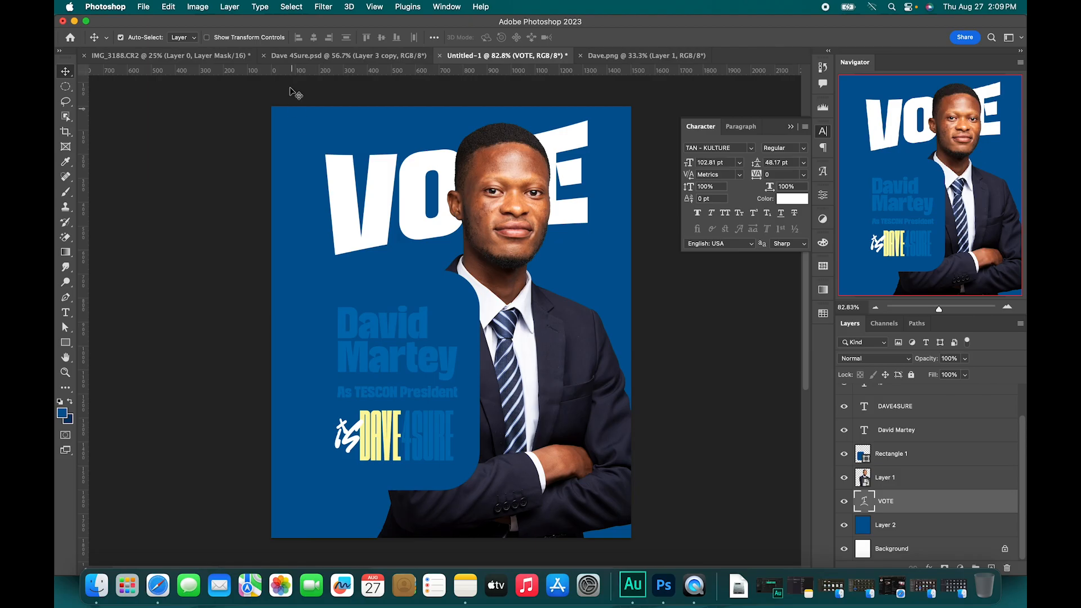
Enlarge the VOTE text to 116 pt and move it down behind the portrait and the rounded panel
{"action": "left_click", "coordinate": [296, 58]}
{"action": "left_click", "coordinate": [464, 56]}
{"action": "left_click", "coordinate": [695, 163]}
{"action": "left_click_drag", "start_coordinate": [690, 164], "coordinate": [699, 165]}
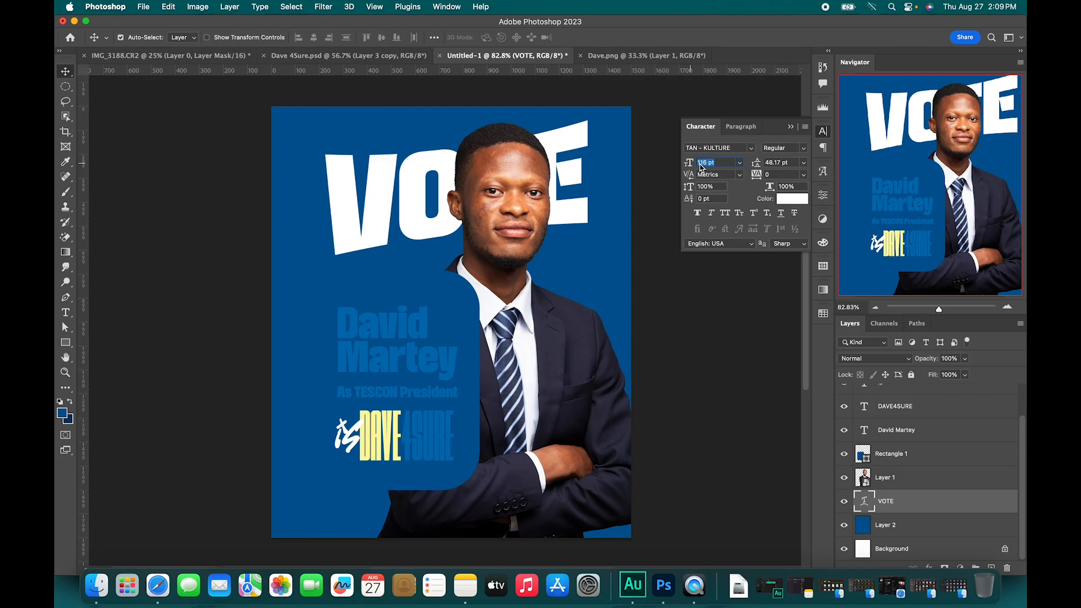
{"action": "left_click_drag", "start_coordinate": [579, 175], "coordinate": [567, 214]}
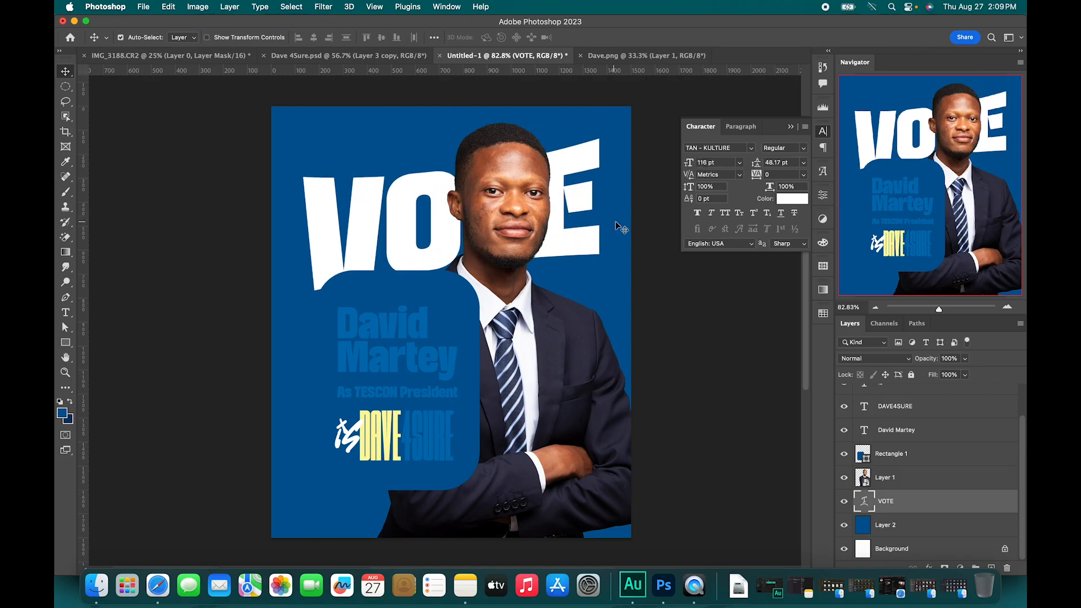
Enlarge the VOTE text to 122 pt, shift it slightly down and toward the V side, and compare it with the finished poster
{"action": "left_click", "coordinate": [363, 56]}
{"action": "left_click", "coordinate": [488, 56]}
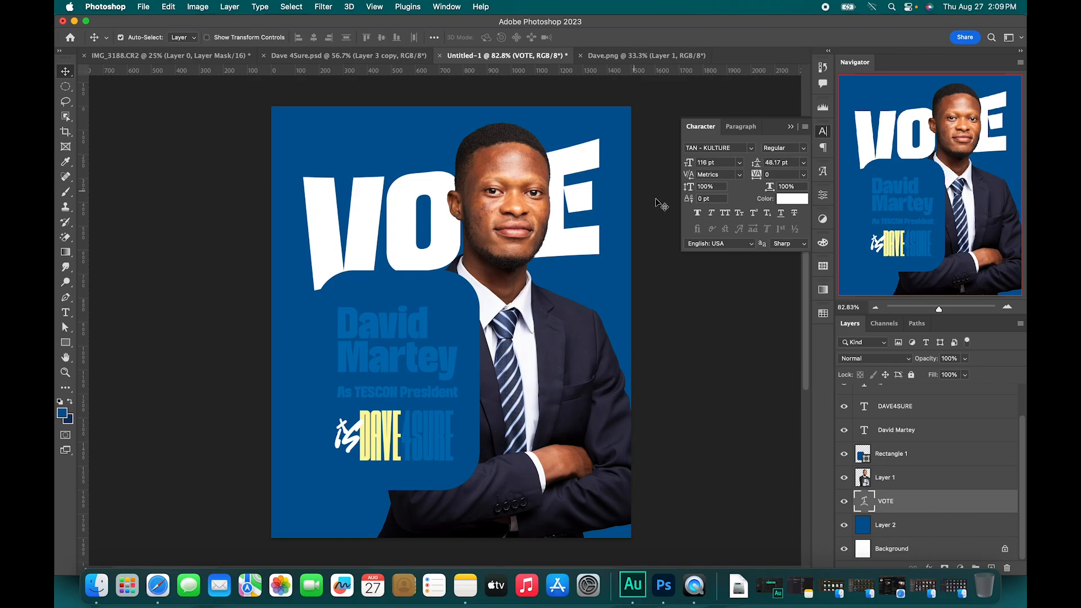
{"action": "left_click", "coordinate": [691, 163]}
{"action": "left_click_drag", "start_coordinate": [691, 163], "coordinate": [693, 163]}
{"action": "left_click_drag", "start_coordinate": [571, 197], "coordinate": [557, 218]}
{"action": "left_click", "coordinate": [347, 58]}
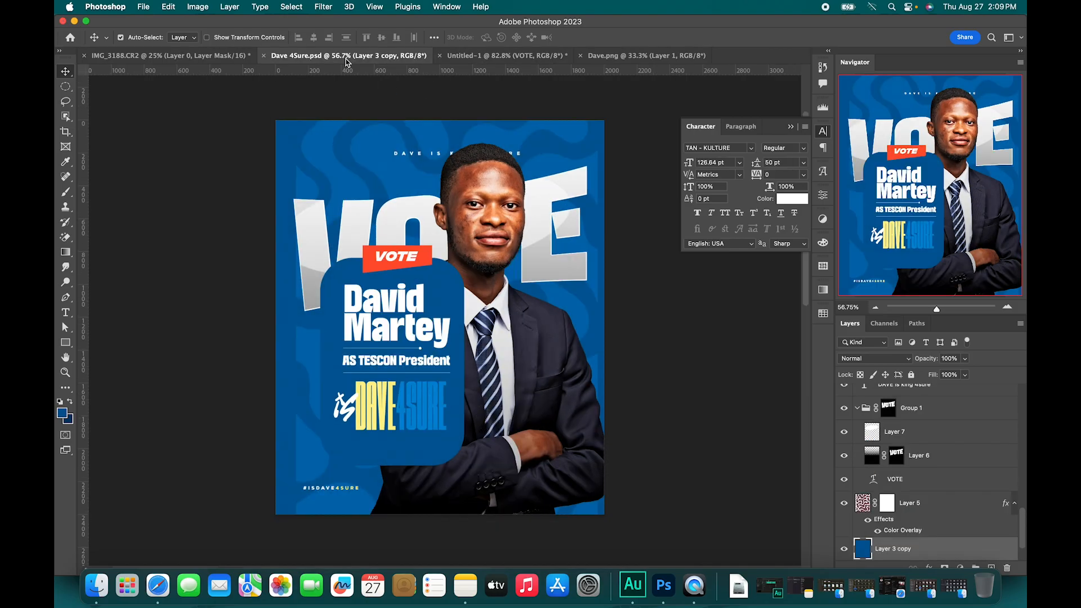
{"action": "left_click", "coordinate": [481, 57]}
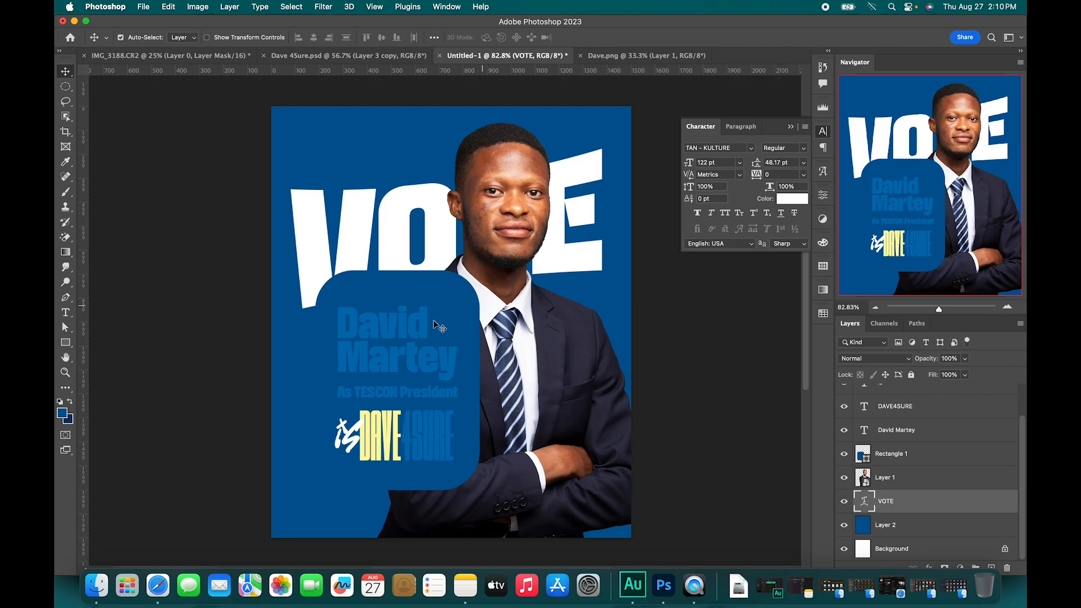
Copy the word VOTE from the large lettering's text layer, leaving the lettering as it is
{"action": "left_click", "coordinate": [371, 281]}
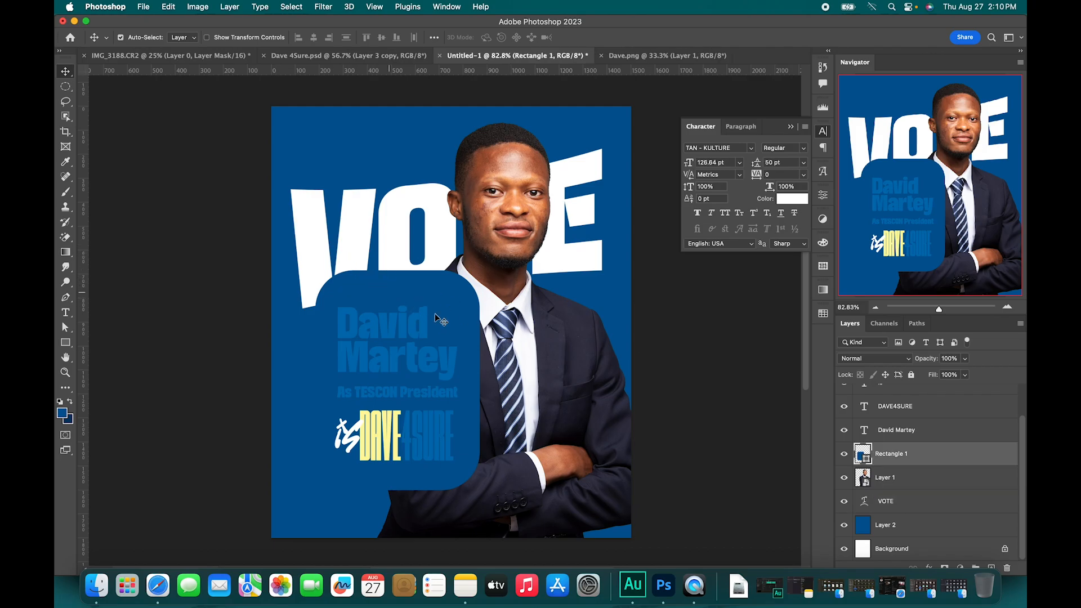
{"action": "double_click", "coordinate": [394, 226]}
{"action": "key", "text": "super+c"}
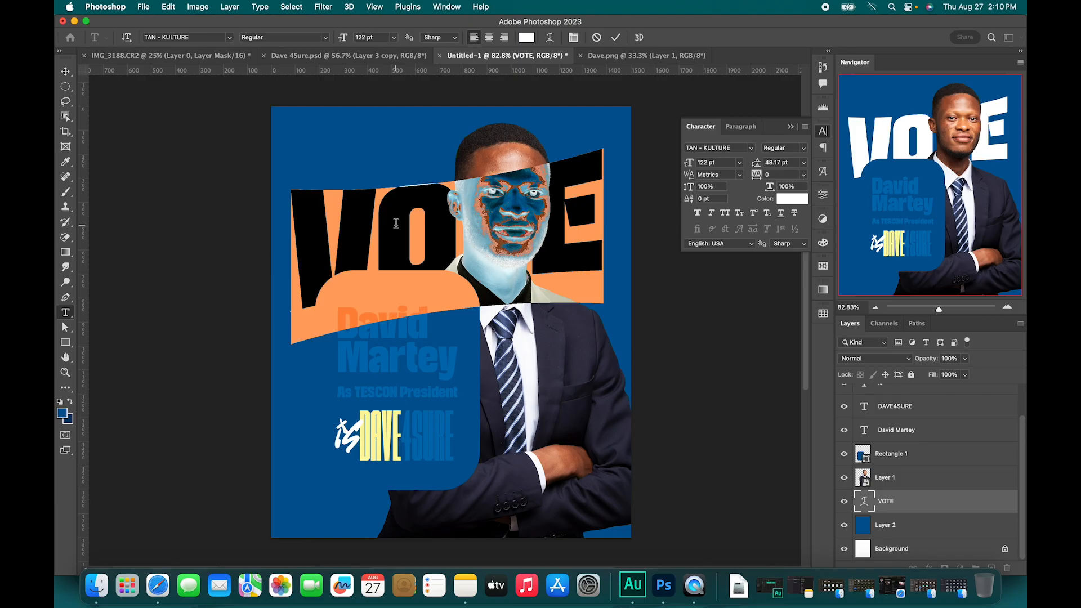
{"action": "left_click", "coordinate": [616, 37]}
{"action": "key", "text": "v"}
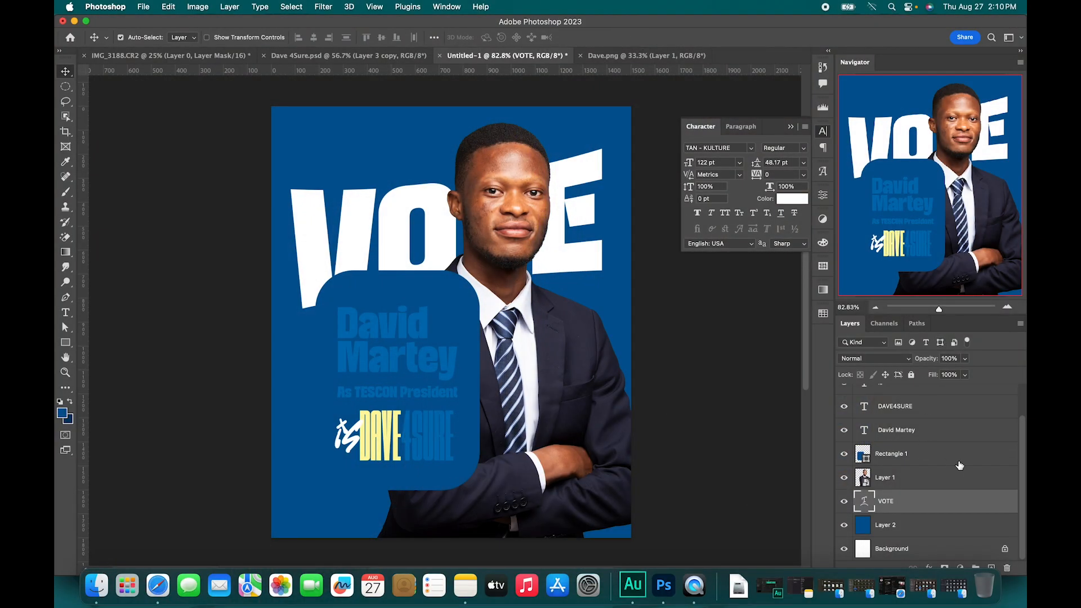
On a new layer above all the text, draw a rectangle about 282 × 104 px across the panel's upper edge and fill it pale yellow
{"action": "scroll", "coordinate": [952, 450], "scroll_direction": "up", "scroll_amount": 2}
{"action": "left_click", "coordinate": [959, 404]}
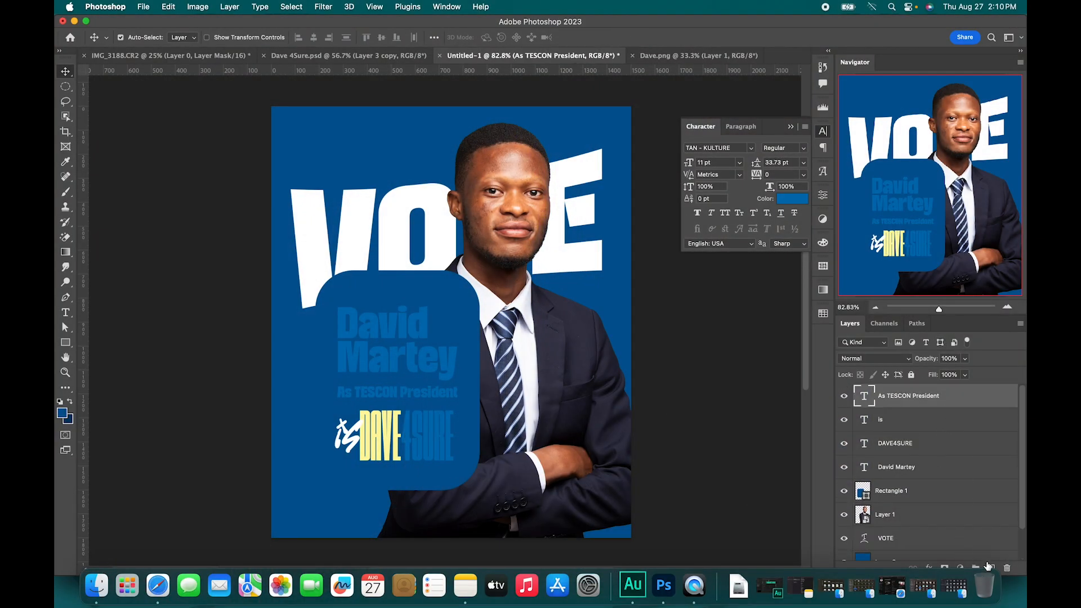
{"action": "left_click", "coordinate": [989, 564]}
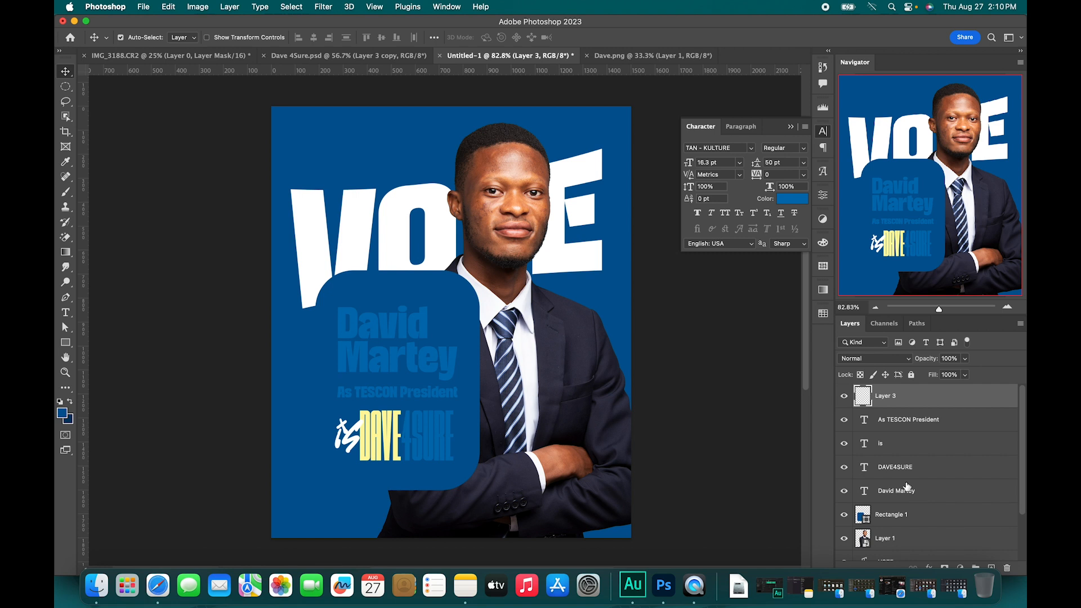
{"action": "key", "text": "u"}
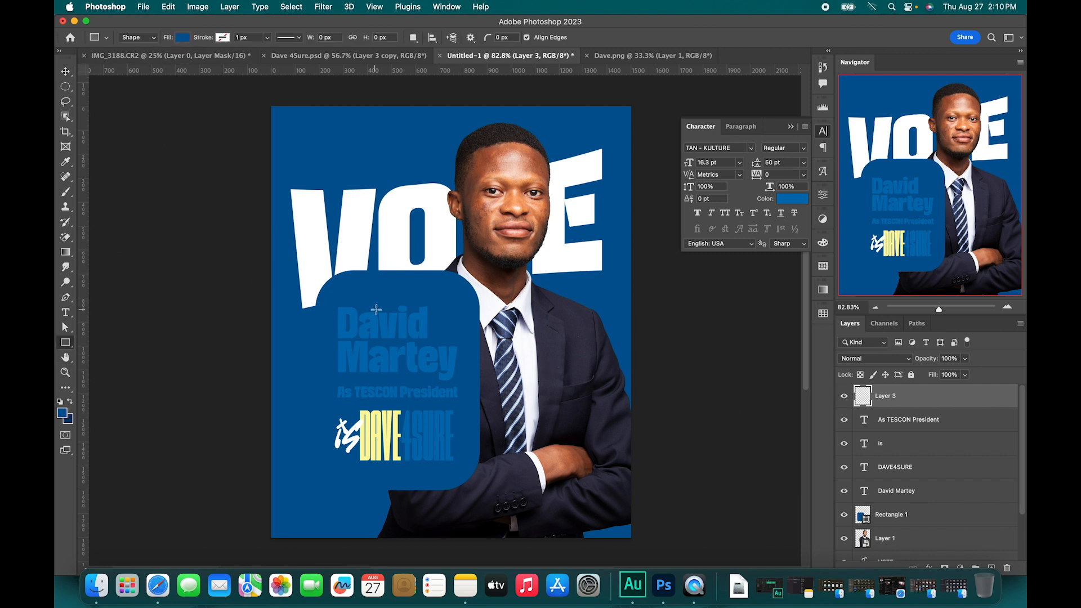
{"action": "left_click_drag", "start_coordinate": [369, 264], "coordinate": [437, 289]}
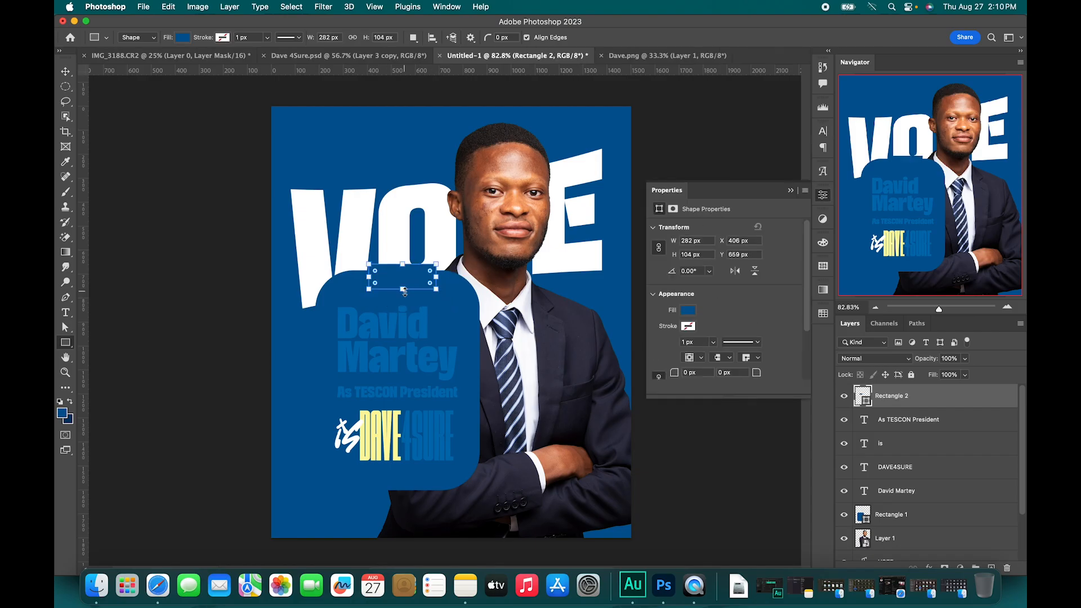
{"action": "left_click", "coordinate": [688, 312]}
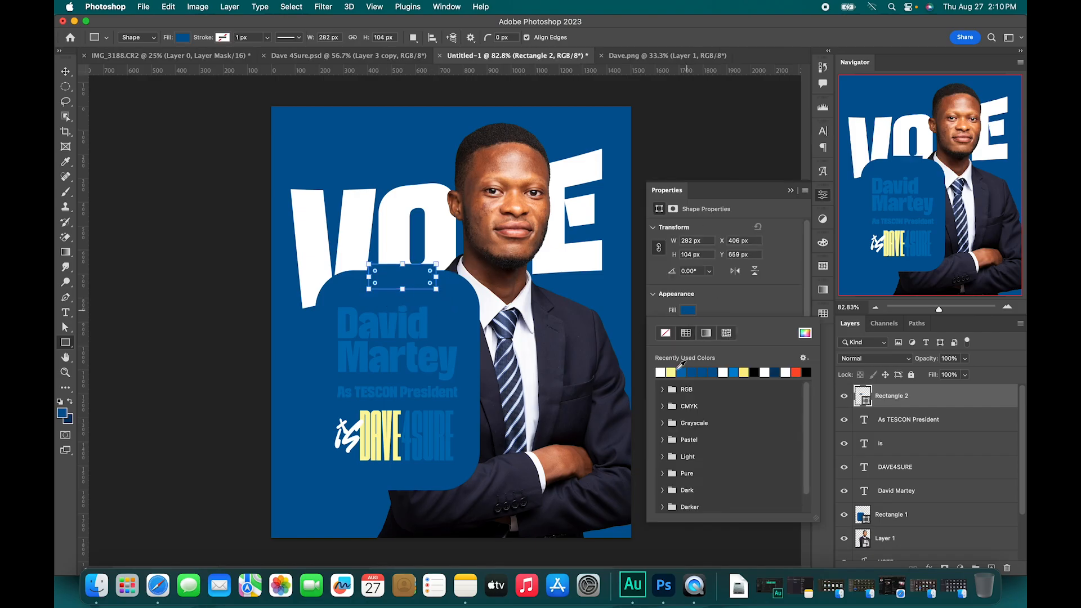
{"action": "left_click", "coordinate": [670, 372]}
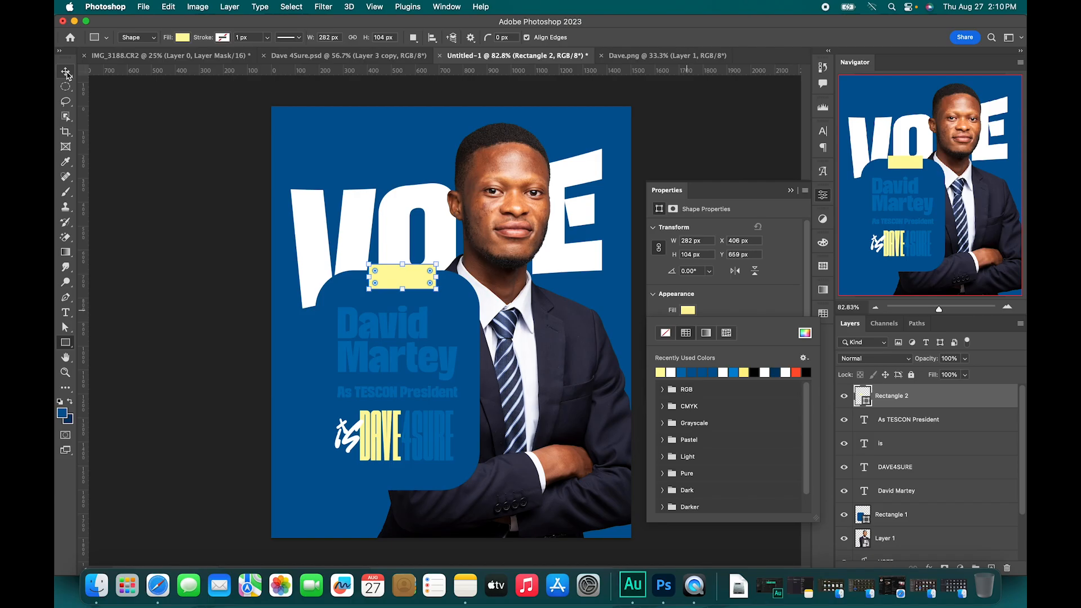
Convert the yellow rectangle to a regular path with its lower edge slanting up to the right, and nudge the shape up slightly
{"action": "key", "text": "a"}
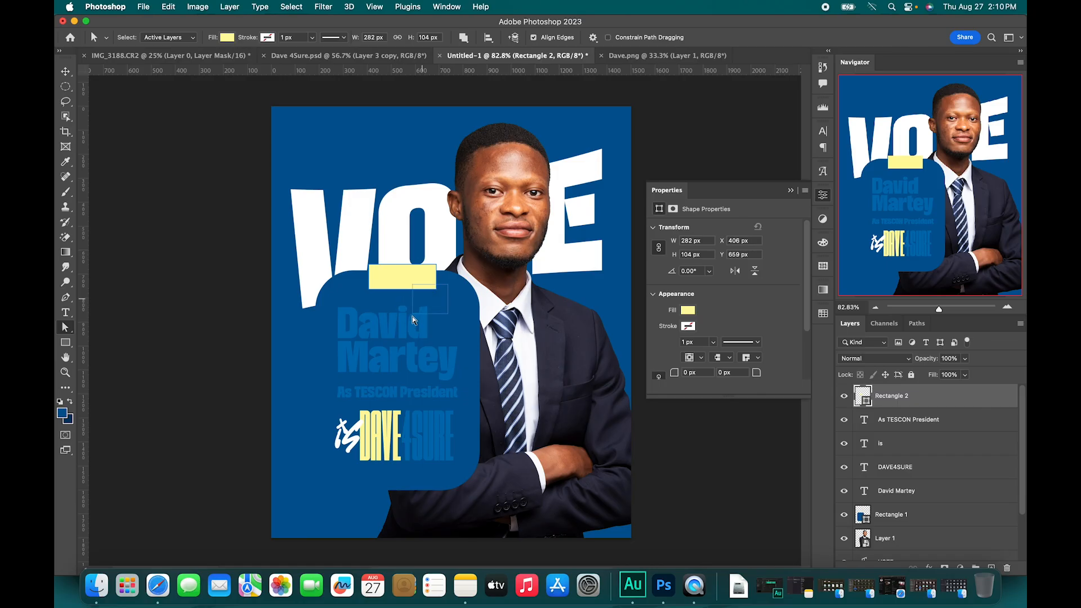
{"action": "key", "text": "Left"}
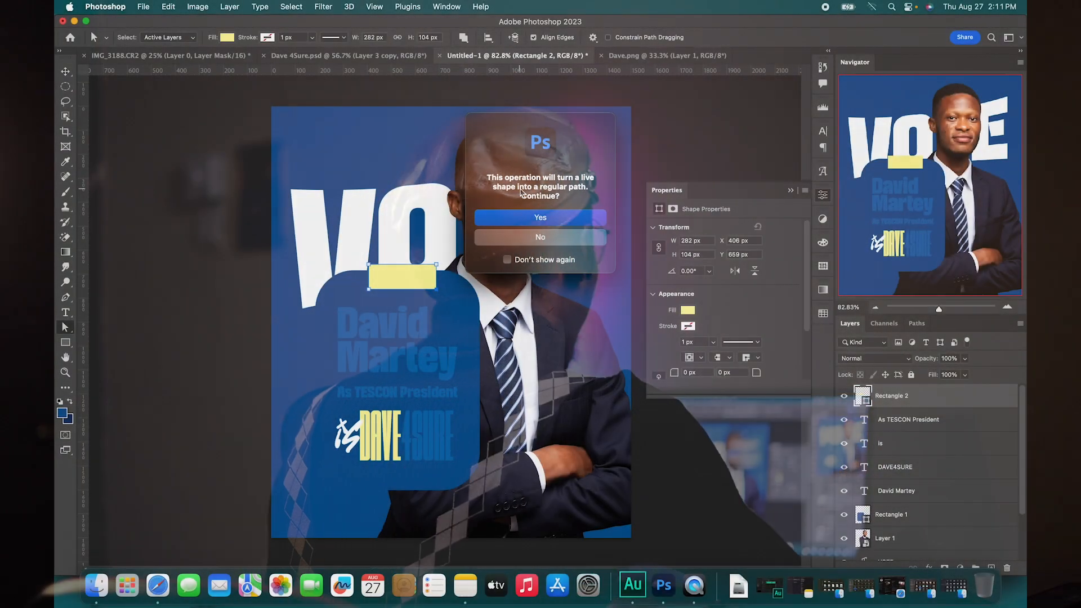
{"action": "left_click", "coordinate": [539, 218]}
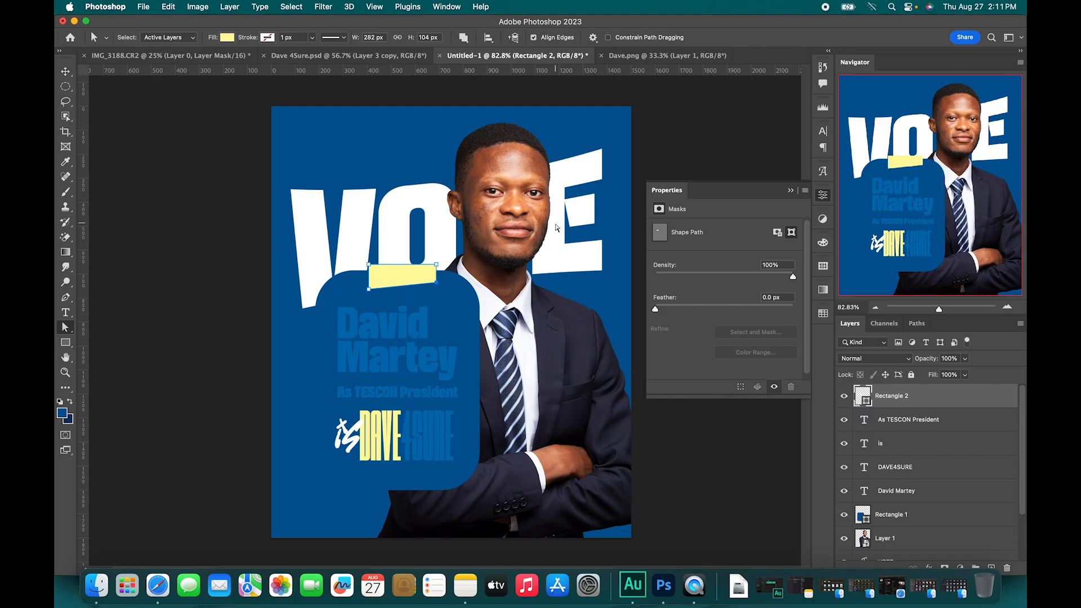
{"action": "key", "text": "v"}
{"action": "key", "text": "Up"}
{"action": "key", "text": "Up"}
{"action": "key", "text": "Up"}
{"action": "key", "text": "Up"}
{"action": "key", "text": "Up"}
{"action": "key", "text": "Up"}
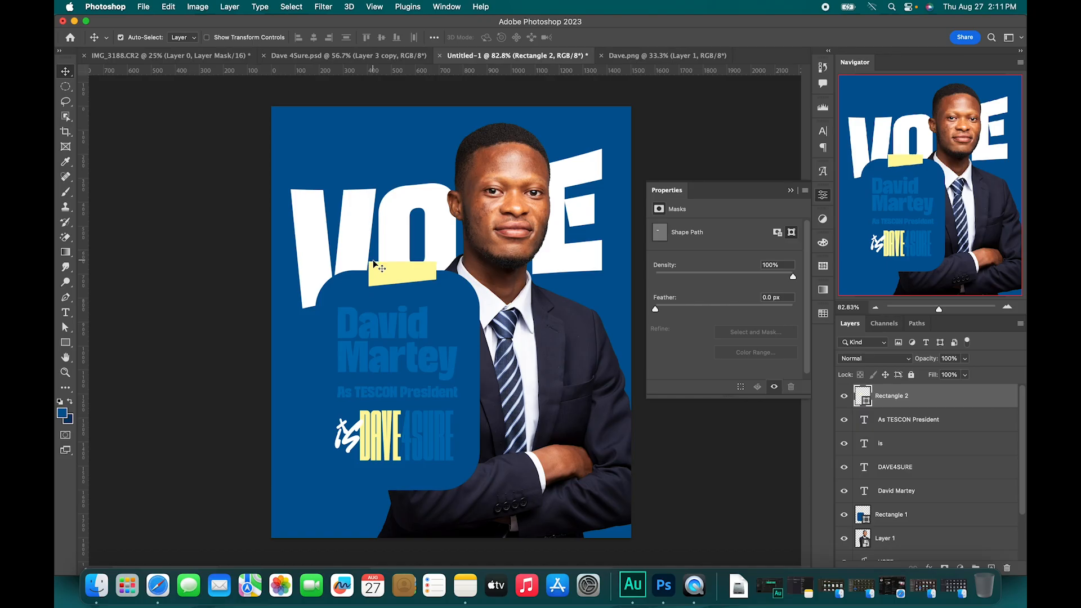
Duplicate the candidate-name text over the yellow label and place the copy at the top of the layer stack
{"action": "left_click", "coordinate": [375, 359]}
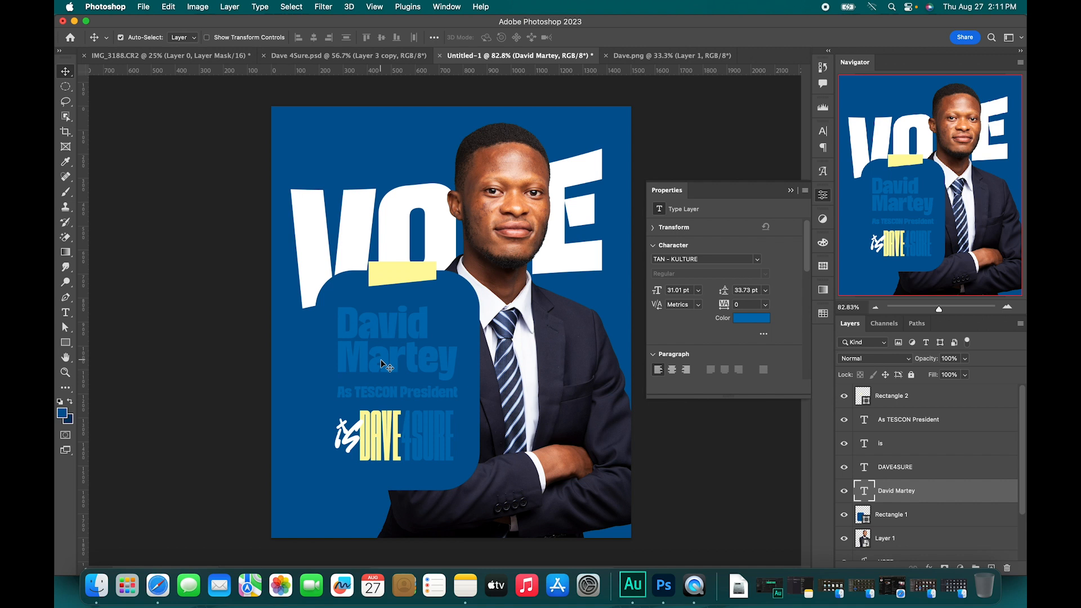
{"action": "left_click_drag", "start_coordinate": [388, 369], "coordinate": [408, 298]}
{"action": "left_click_drag", "start_coordinate": [944, 499], "coordinate": [891, 396]}
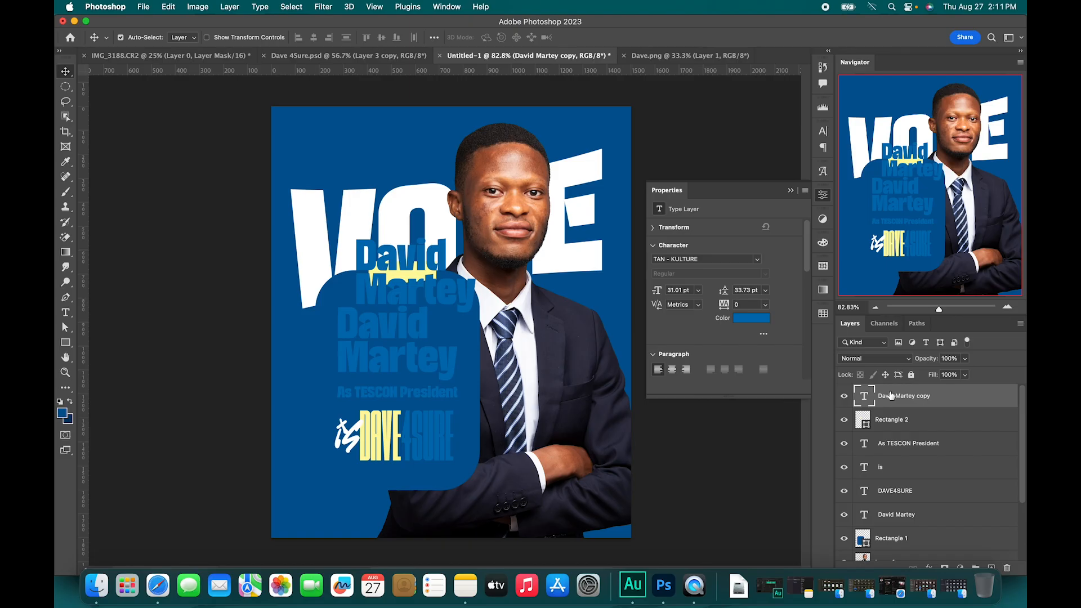
Replace the duplicated text with the copied word VOTE, set it to 15 pt, and center it on the yellow label
{"action": "double_click", "coordinate": [887, 397]}
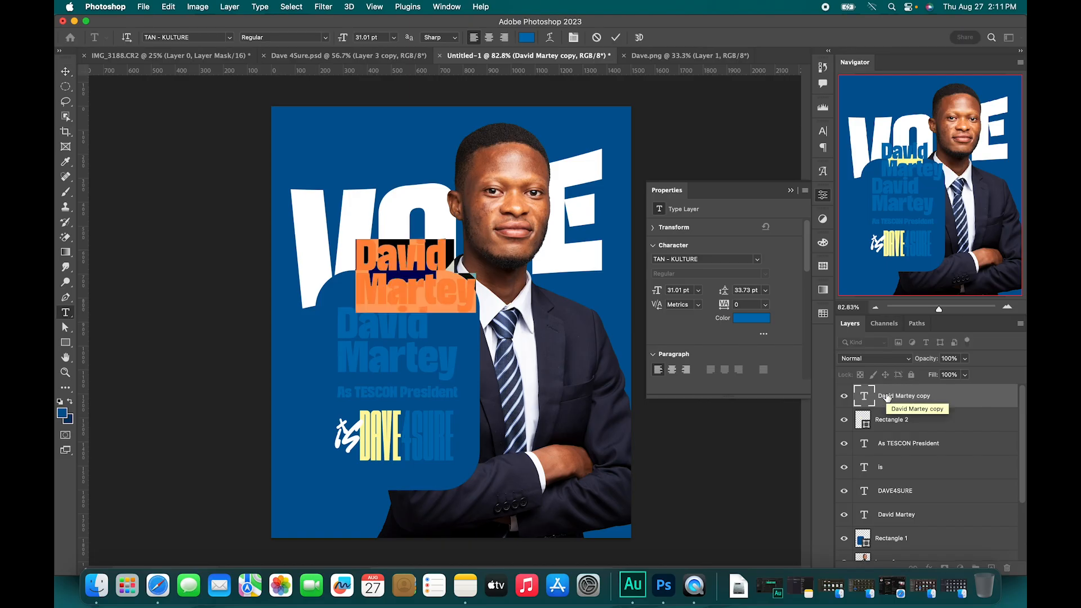
{"action": "key", "text": "super+v"}
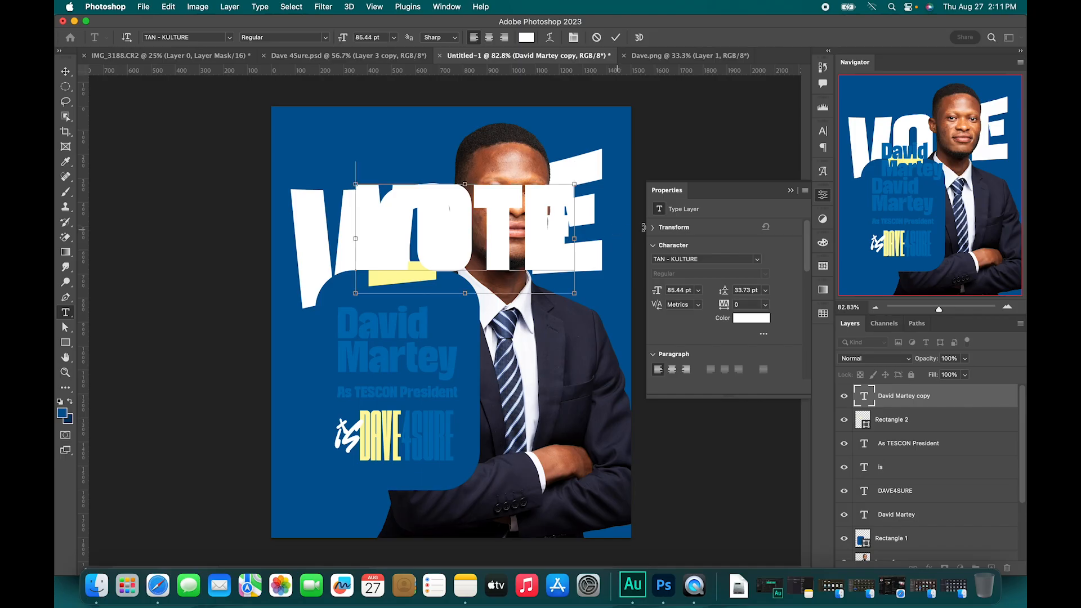
{"action": "key", "text": "super+a"}
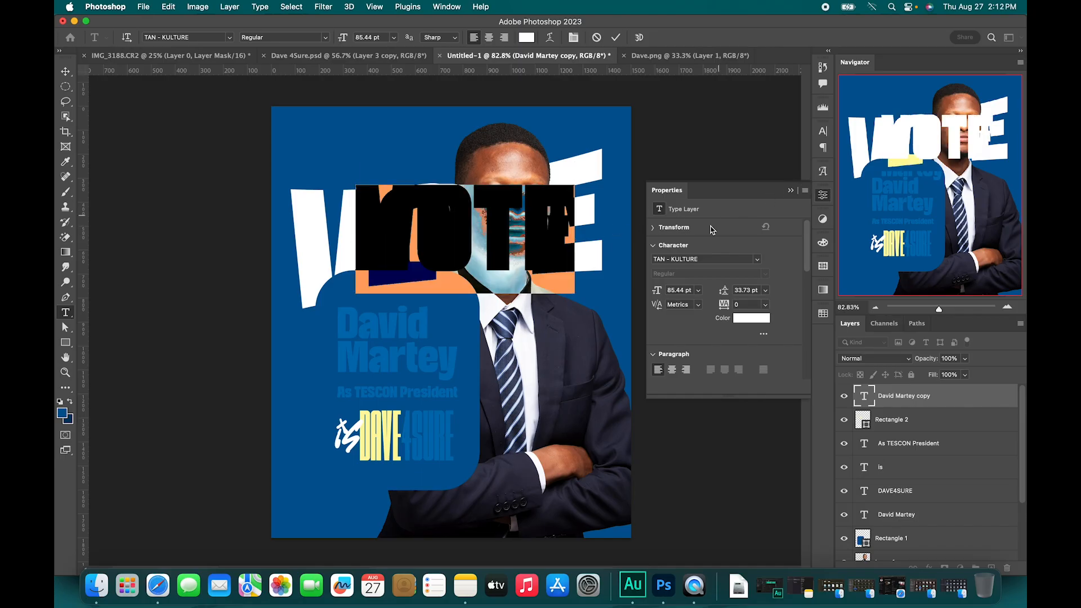
{"action": "left_click_drag", "start_coordinate": [657, 287], "coordinate": [620, 288]}
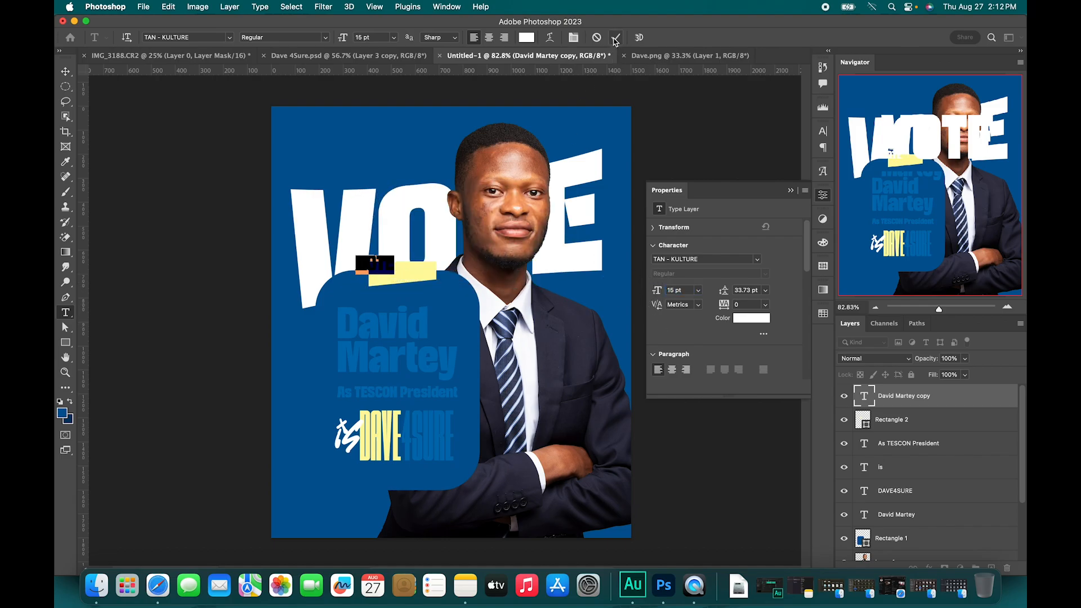
{"action": "left_click", "coordinate": [616, 38]}
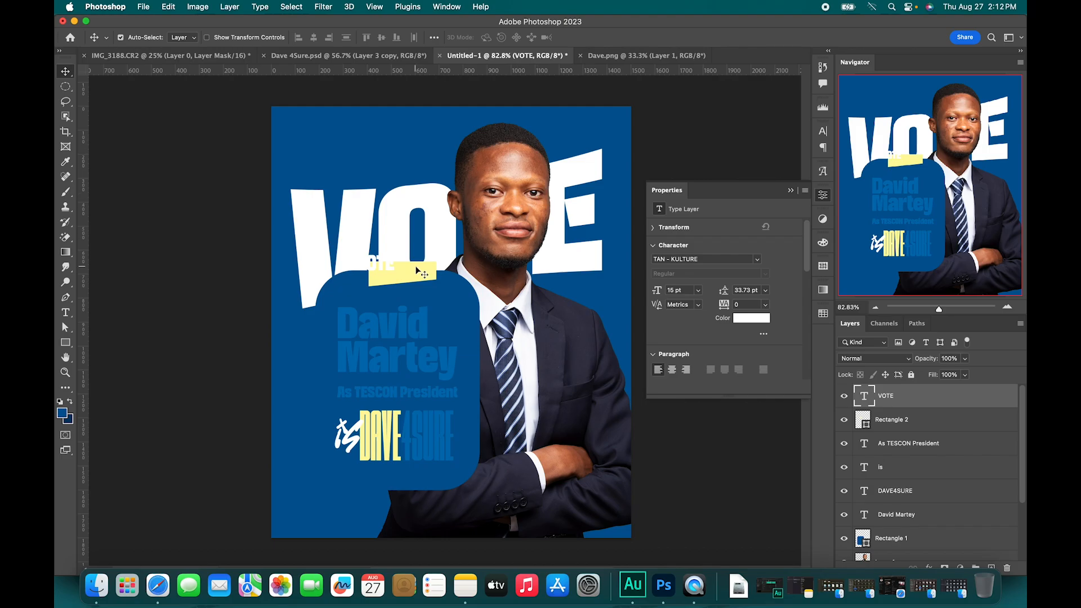
{"action": "left_click_drag", "start_coordinate": [352, 252], "coordinate": [402, 274]}
Change the small VOTE label's fill to red (d50505) and go to the finished poster for comparison
{"action": "left_click", "coordinate": [372, 286]}
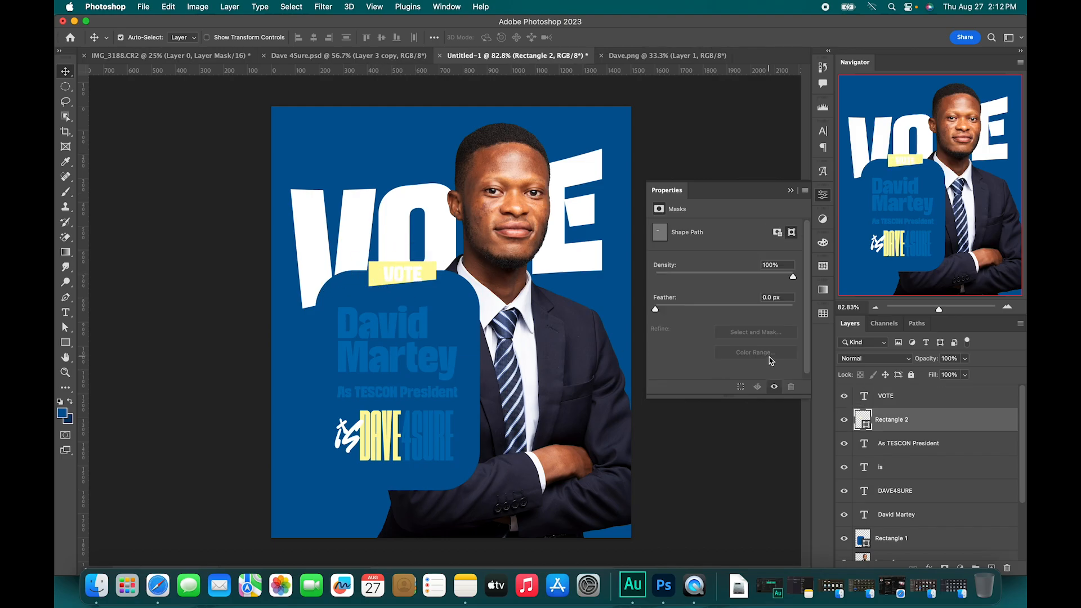
{"action": "double_click", "coordinate": [865, 425]}
{"action": "mouse_move", "coordinate": [881, 389]}
{"action": "left_mouse_down"}
{"action": "mouse_move", "coordinate": [882, 377]}
{"action": "mouse_move", "coordinate": [867, 401]}
{"action": "left_mouse_up"}
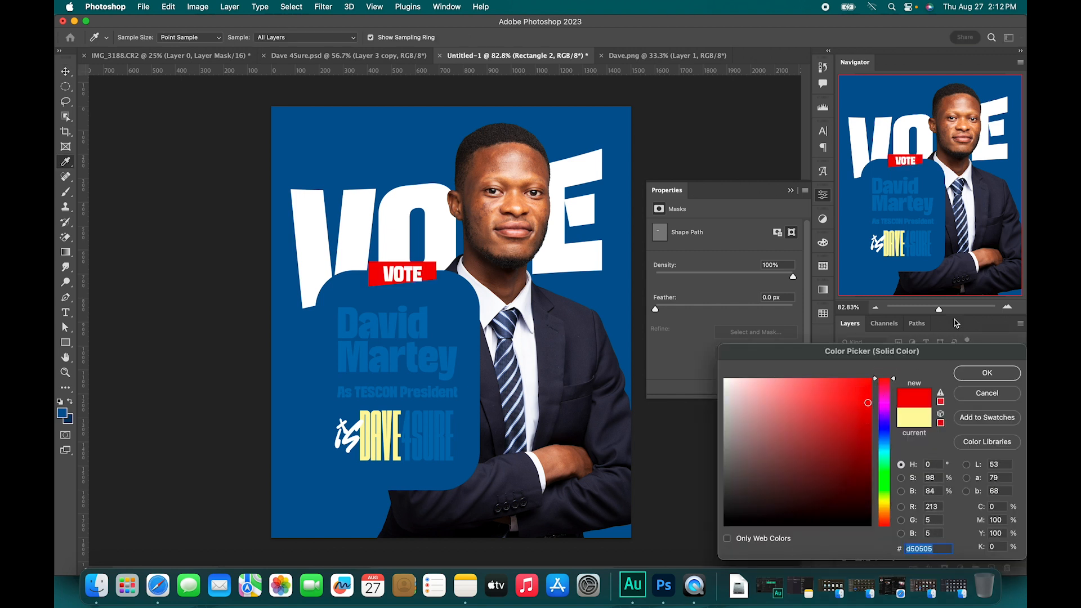
{"action": "left_click", "coordinate": [989, 377]}
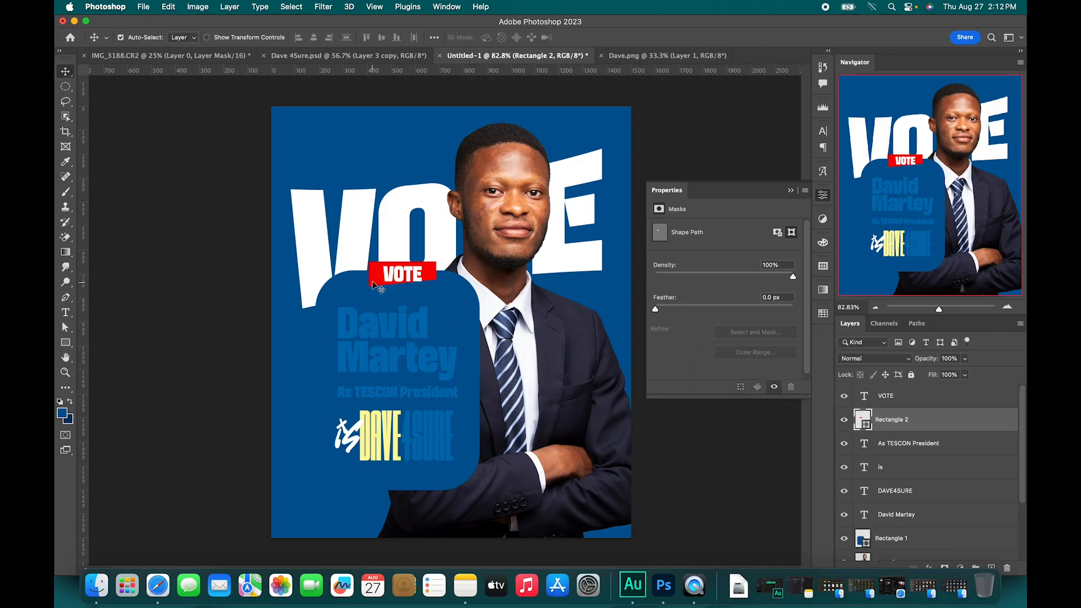
{"action": "left_click", "coordinate": [286, 56]}
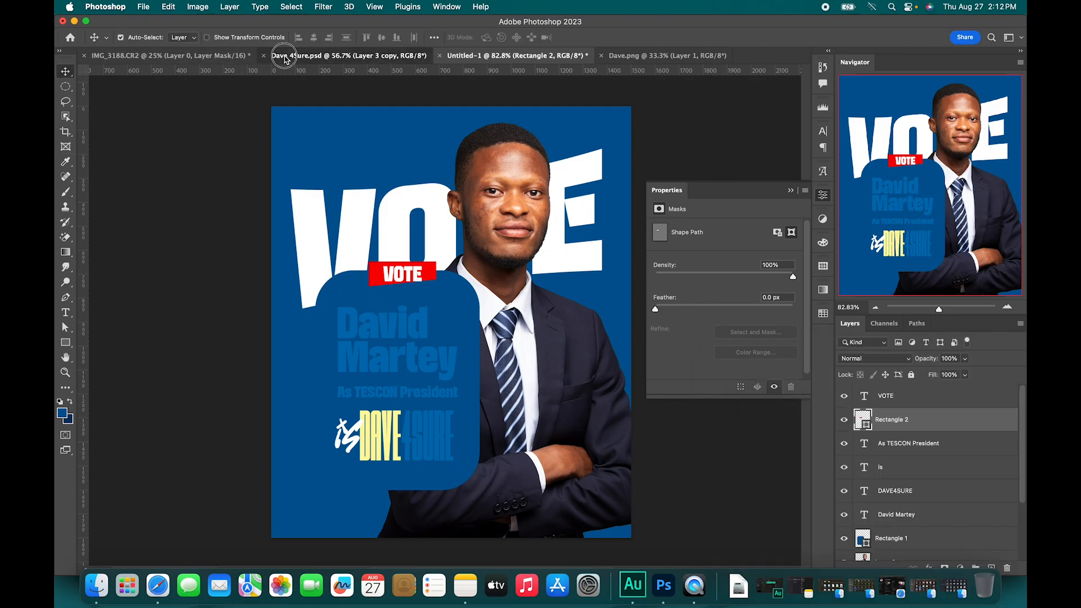
Sample the orange-red of the VOTE label in the finished poster and read its colour code
{"action": "left_click", "coordinate": [375, 270]}
{"action": "key", "text": "i"}
{"action": "left_click", "coordinate": [374, 263]}
{"action": "key", "text": "v"}
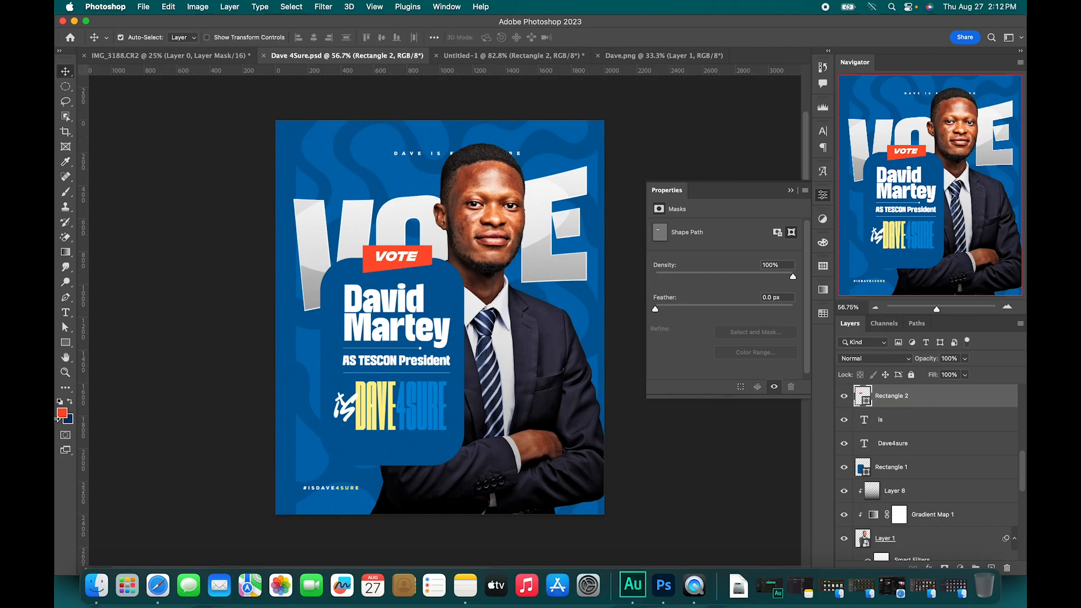
{"action": "left_click", "coordinate": [61, 414]}
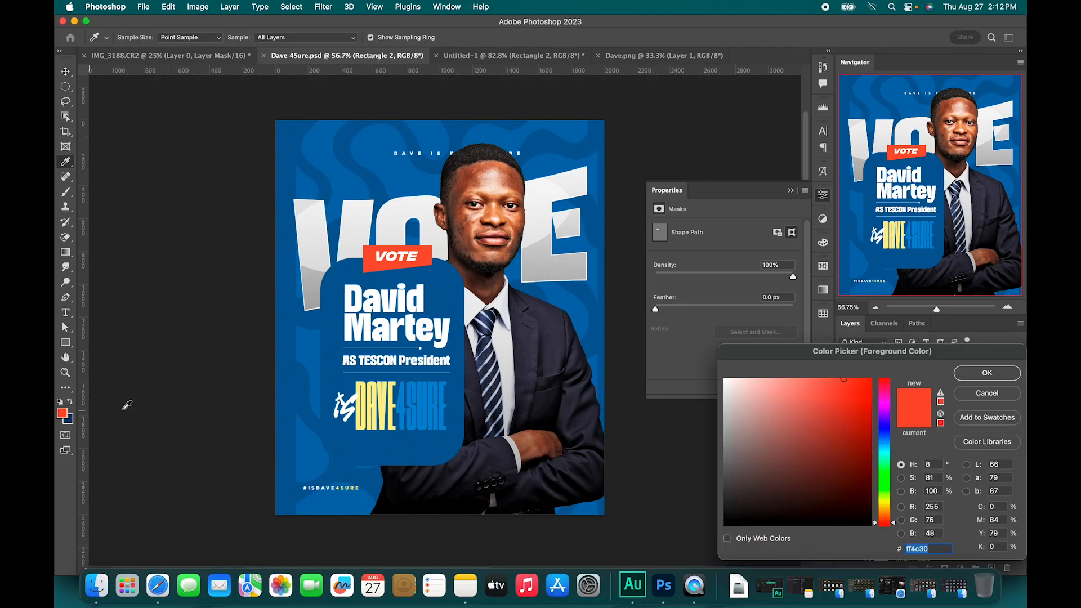
{"action": "left_click", "coordinate": [974, 375]}
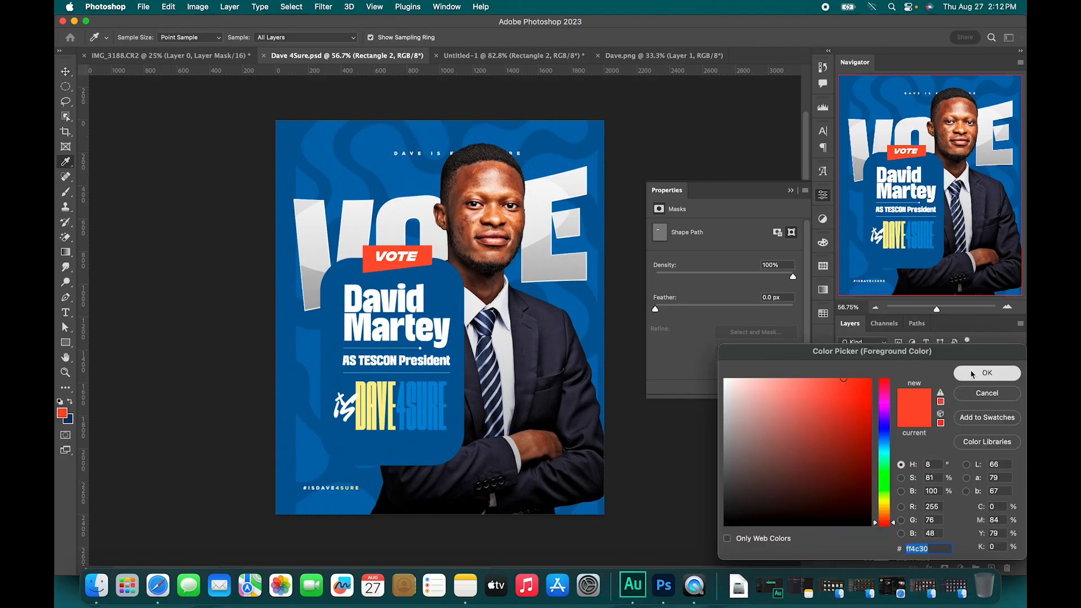
Return to the working poster and set the VOTE label rectangle's fill to ff4c30
{"action": "left_click", "coordinate": [513, 55]}
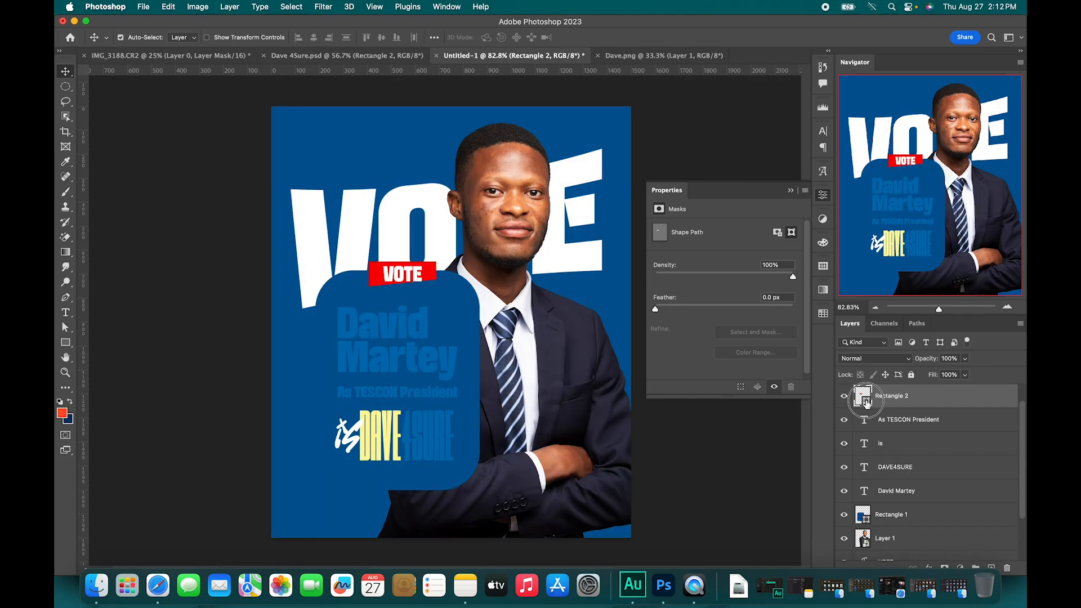
{"action": "double_click", "coordinate": [864, 397]}
{"action": "type", "text": "ff4c30"}
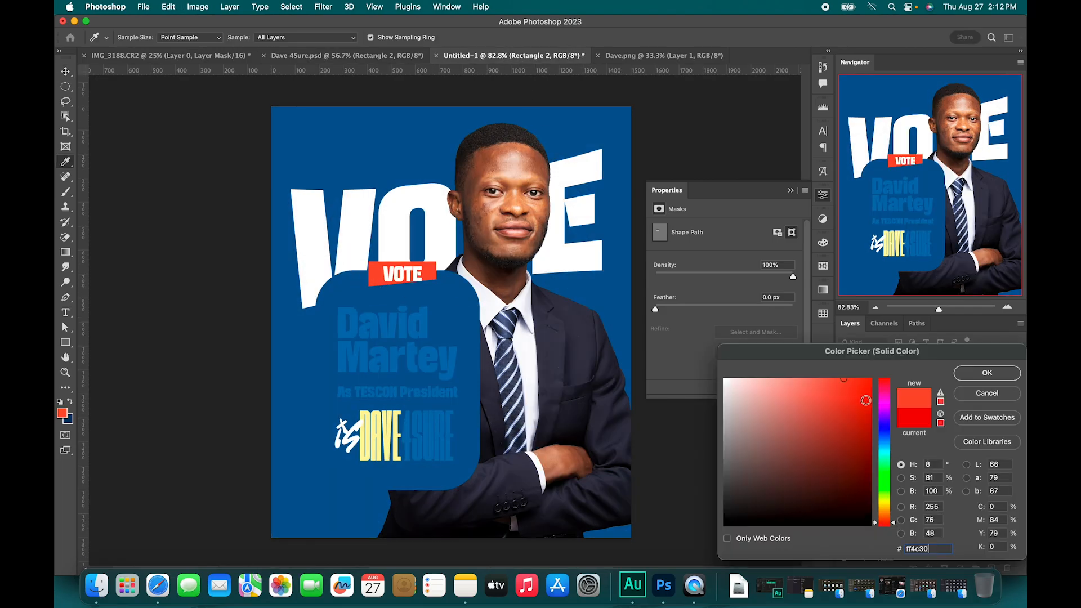
{"action": "left_click", "coordinate": [985, 375]}
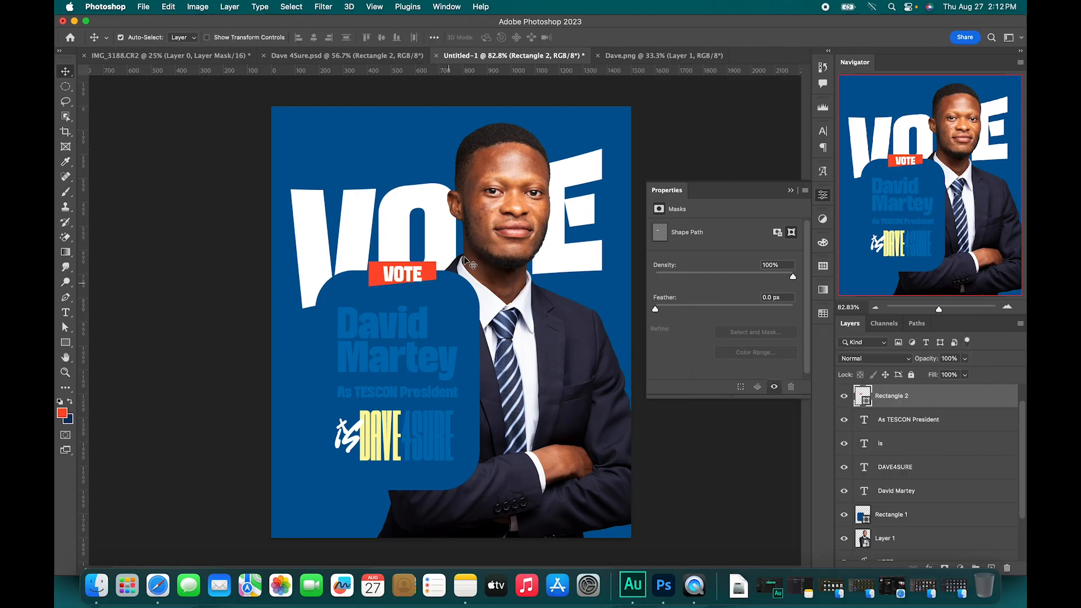
Change the small VOTE label text to the Hanson Bold font at 13 pt
{"action": "double_click", "coordinate": [416, 280]}
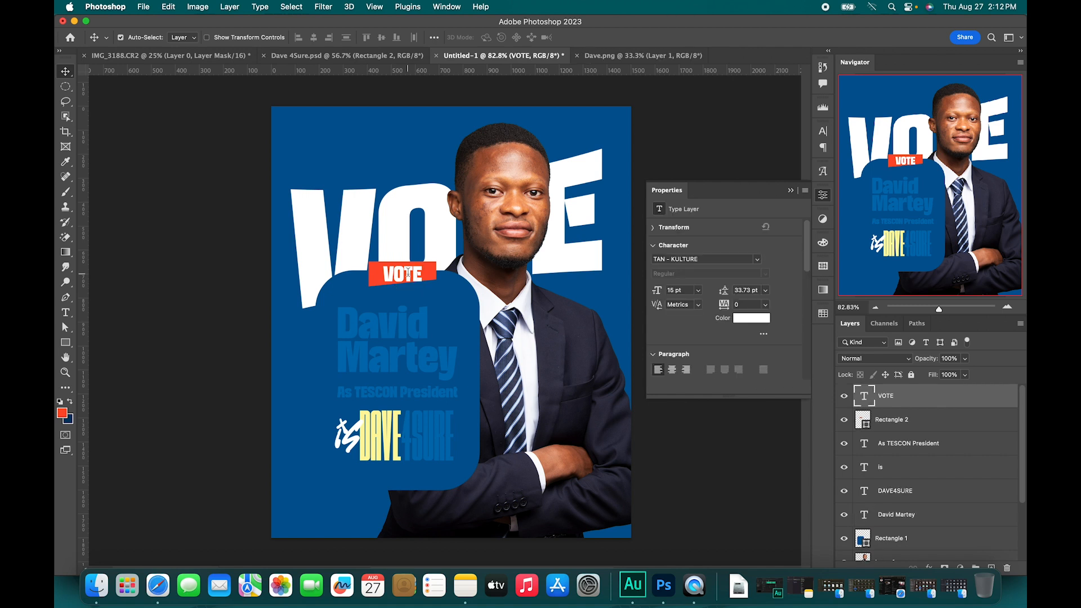
{"action": "left_click", "coordinate": [201, 37]}
{"action": "type", "text": "hanso"}
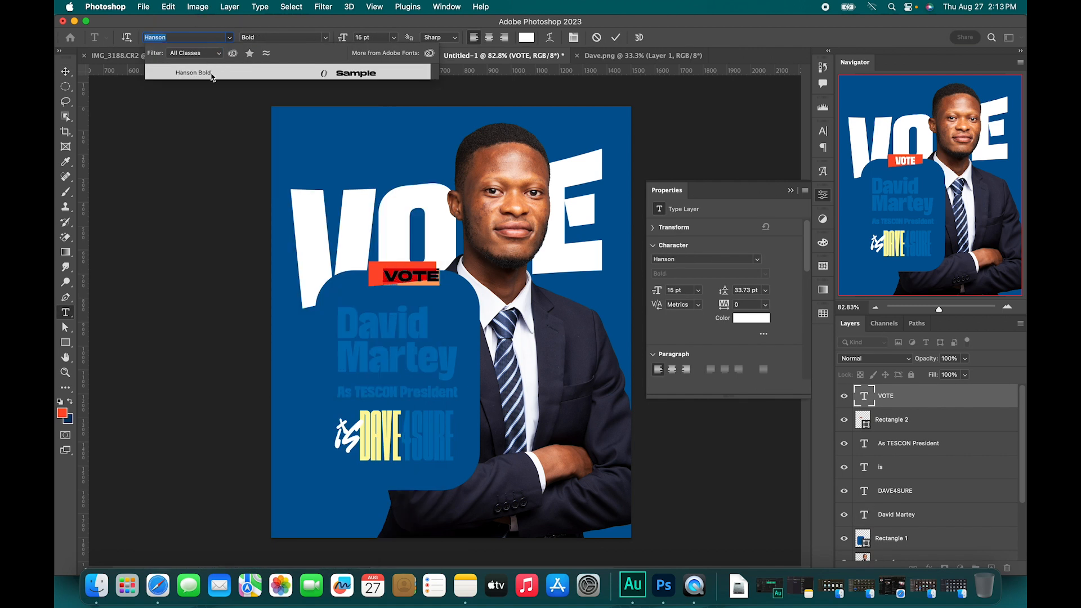
{"action": "left_click", "coordinate": [211, 73]}
{"action": "left_click", "coordinate": [345, 43]}
{"action": "key", "text": "Down"}
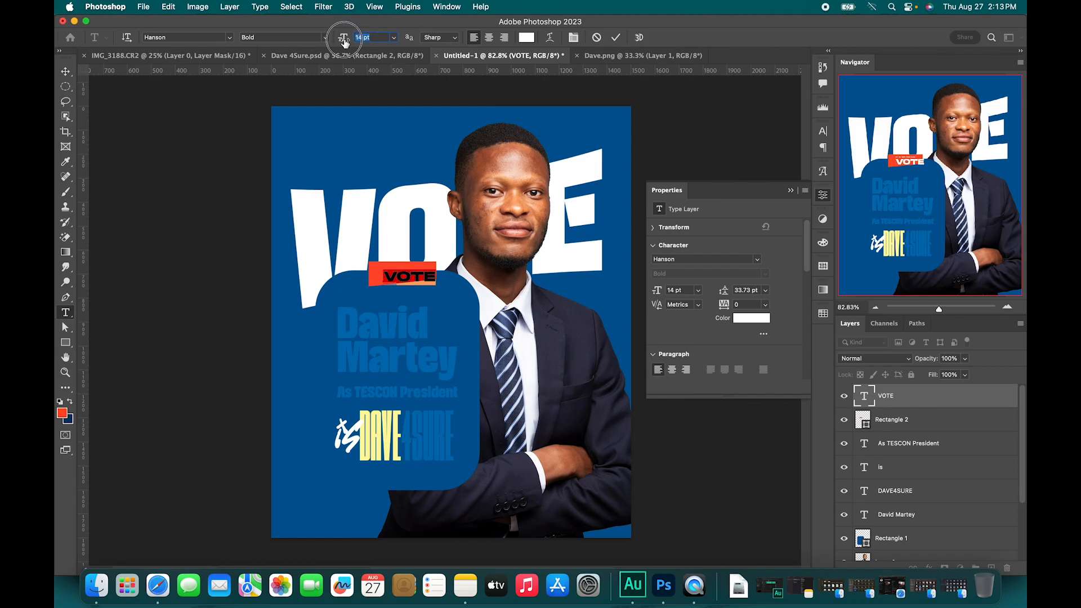
{"action": "key", "text": "Down"}
{"action": "key", "text": "Down"}
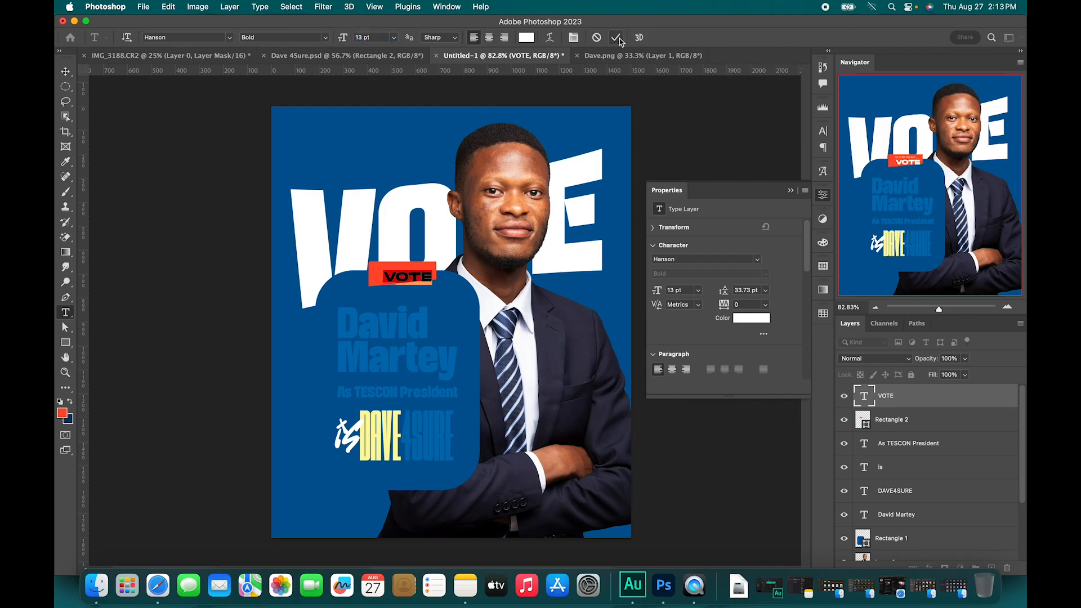
{"action": "left_click", "coordinate": [616, 37]}
Nudge the small VOTE text left and up until it is centered on the orange-red label
{"action": "key", "text": "v"}
{"action": "key", "text": "Left"}
{"action": "key", "text": "Left"}
{"action": "key", "text": "Left"}
{"action": "key", "text": "Left"}
{"action": "key", "text": "Left"}
{"action": "key", "text": "Left"}
{"action": "key", "text": "Left"}
{"action": "key", "text": "Left"}
{"action": "key", "text": "Left"}
{"action": "key", "text": "Left"}
{"action": "key", "text": "Left"}
{"action": "key", "text": "Left"}
{"action": "key", "text": "Left"}
{"action": "key", "text": "Left"}
{"action": "key", "text": "Left"}
{"action": "key", "text": "Up"}
{"action": "key", "text": "Up"}
{"action": "key", "text": "Up"}
{"action": "key", "text": "Up"}
{"action": "key", "text": "Up"}
{"action": "key", "text": "Up"}
{"action": "key", "text": "Up"}
{"action": "key", "text": "Up"}
{"action": "key", "text": "Up"}
{"action": "key", "text": "Right"}
{"action": "key", "text": "Right"}
{"action": "key", "text": "Right"}
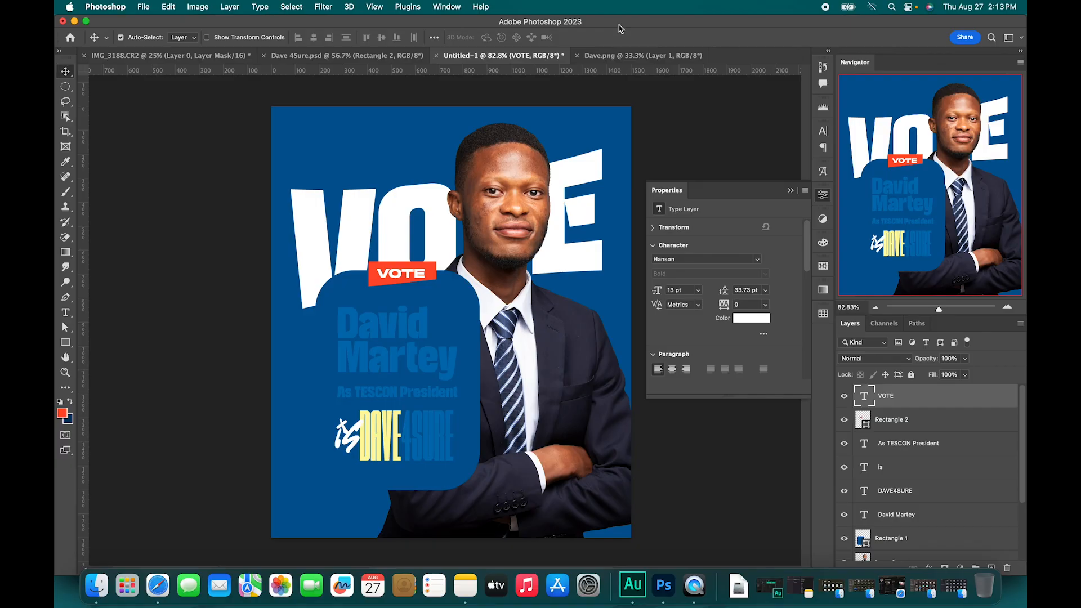
{"action": "key", "text": "Up"}
{"action": "key", "text": "Up"}
Move the candidate-name text and the As TESCON President line up within the blue panel
{"action": "left_click", "coordinate": [391, 326]}
{"action": "key", "text": "shift+Up"}
{"action": "key", "text": "shift+Up"}
{"action": "key", "text": "shift+Up"}
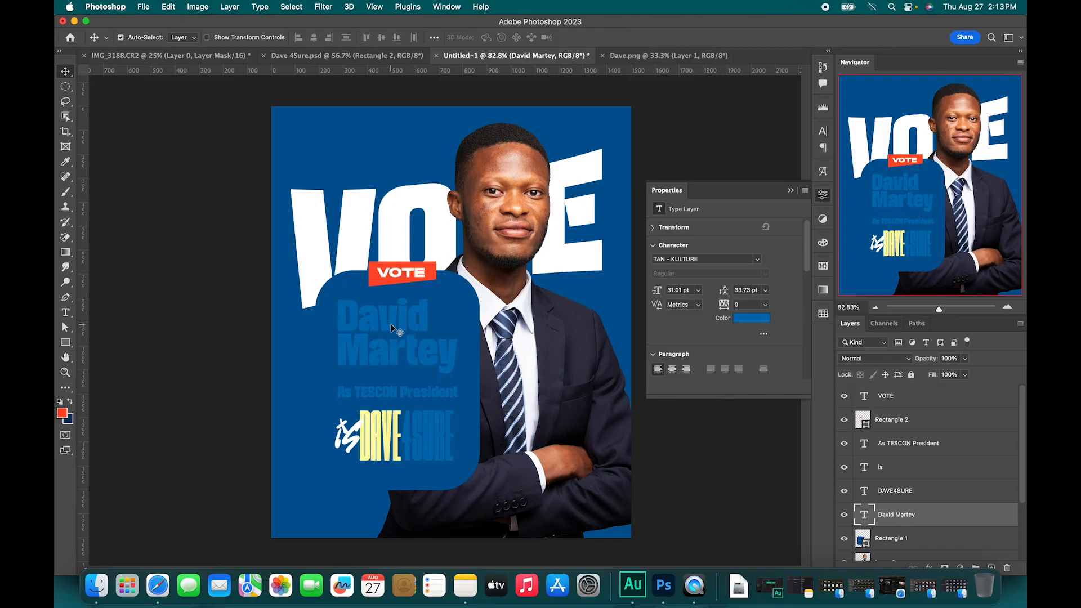
{"action": "left_click", "coordinate": [440, 396]}
{"action": "key", "text": "shift+Up"}
{"action": "key", "text": "shift+Up"}
{"action": "key", "text": "shift+Up"}
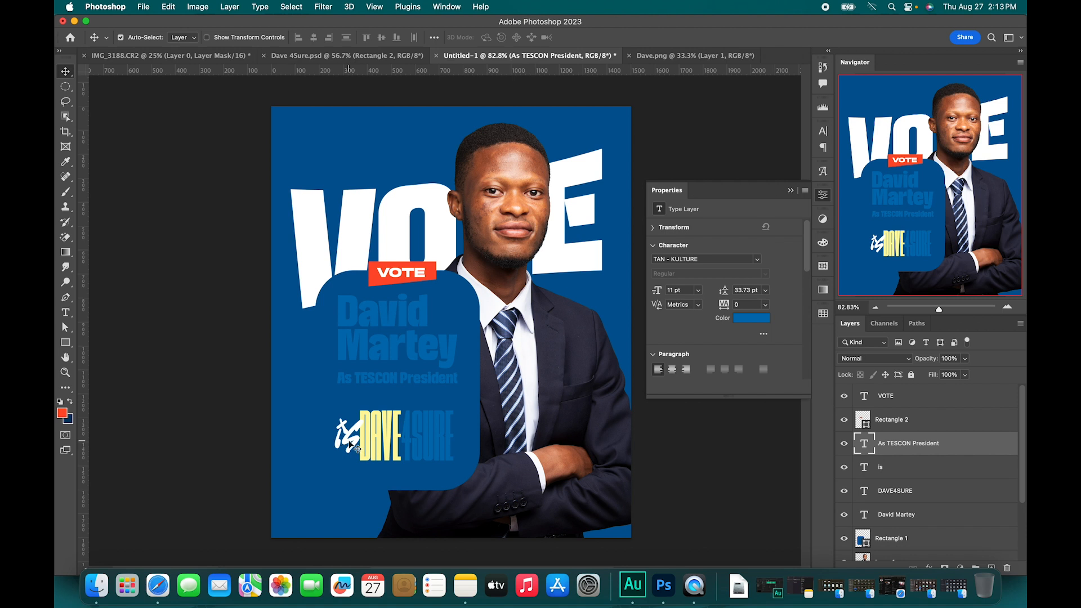
Move both slogan text layers up together, and nudge the As TESCON President line slightly down to even the spacing
{"action": "left_click", "coordinate": [351, 443]}
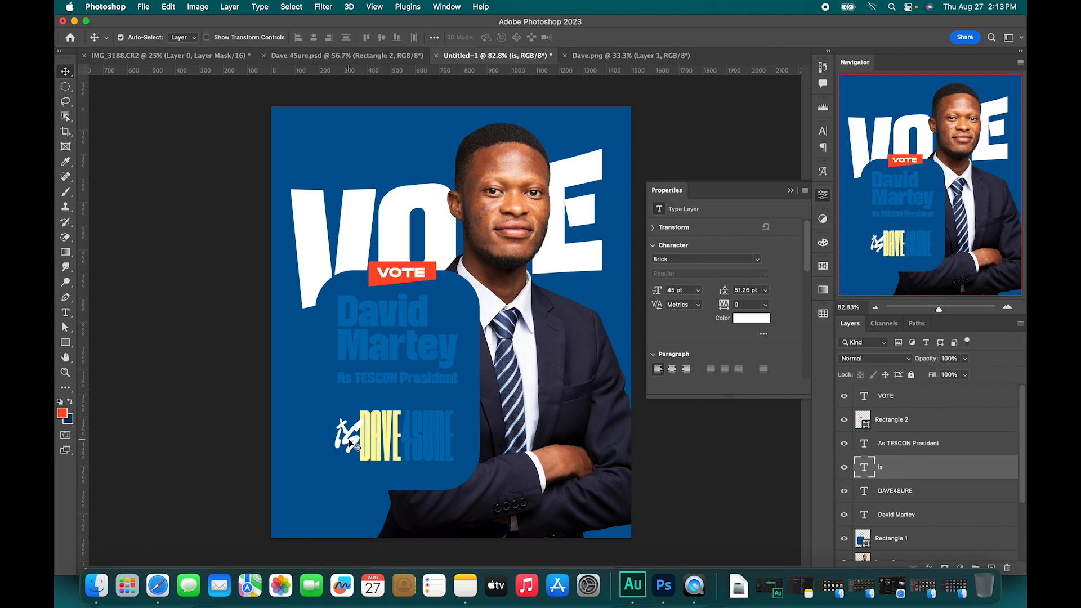
{"action": "left_click", "coordinate": [391, 456], "text": "shift"}
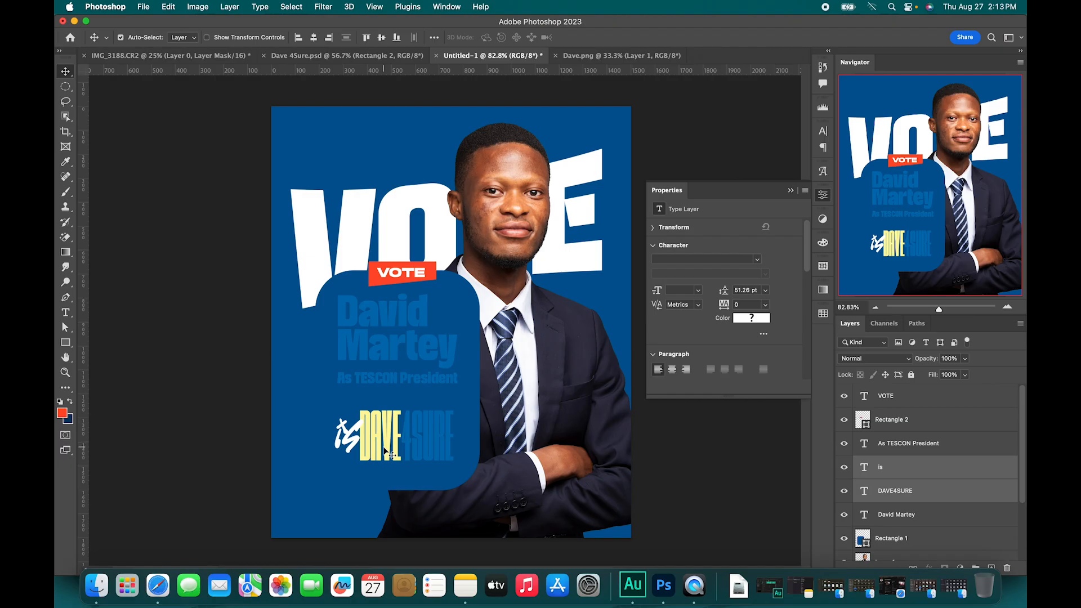
{"action": "key", "text": "shift+Up"}
{"action": "key", "text": "shift+Up"}
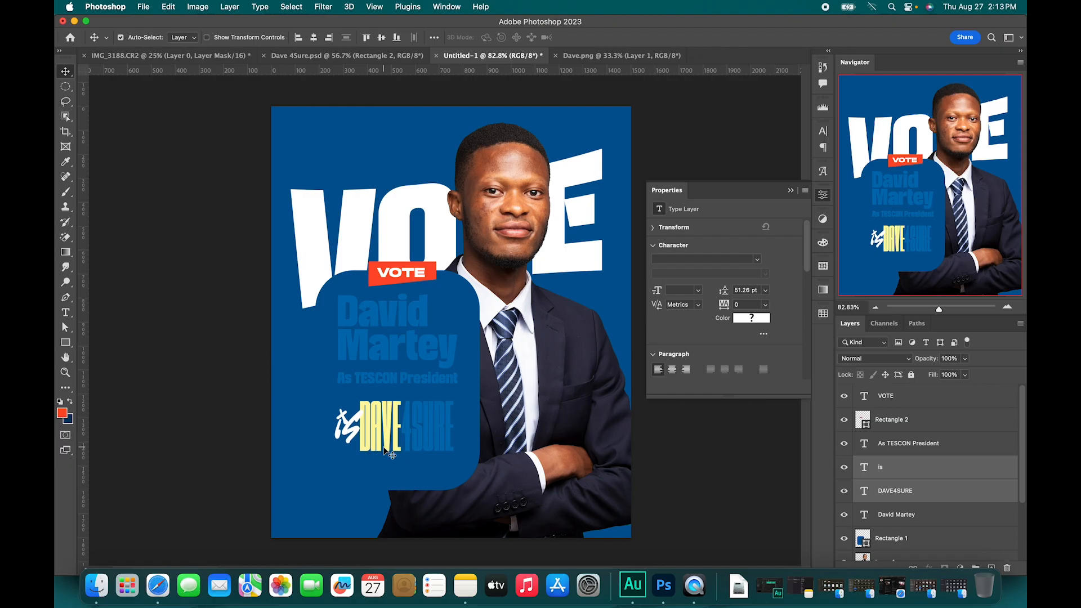
{"action": "left_click", "coordinate": [397, 377]}
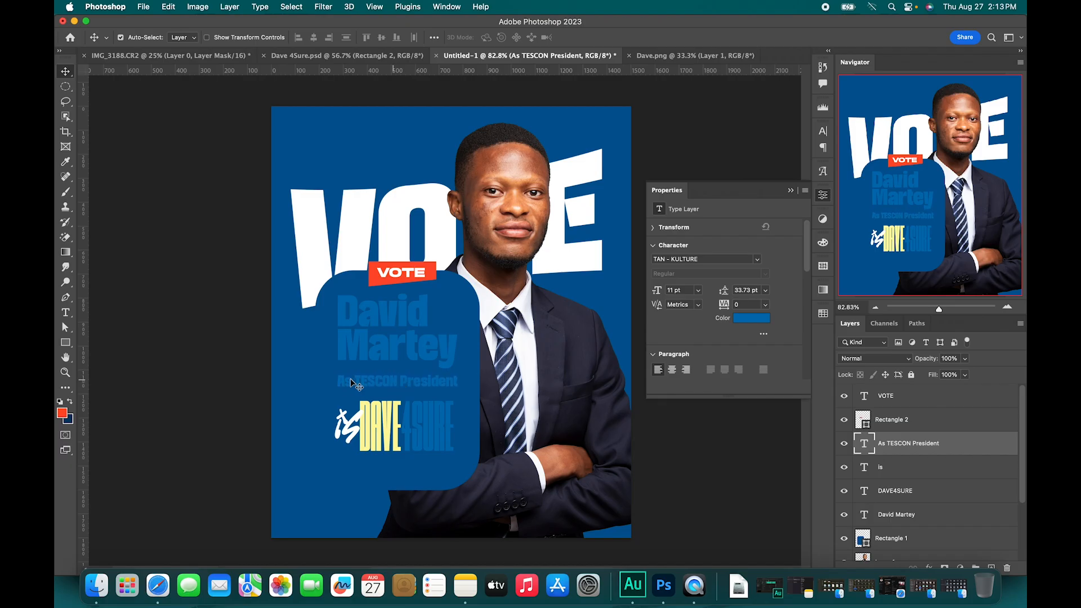
Add a new layer above the As TESCON President text and set the Line tool to no fill with a white stroke
{"action": "left_click", "coordinate": [992, 567]}
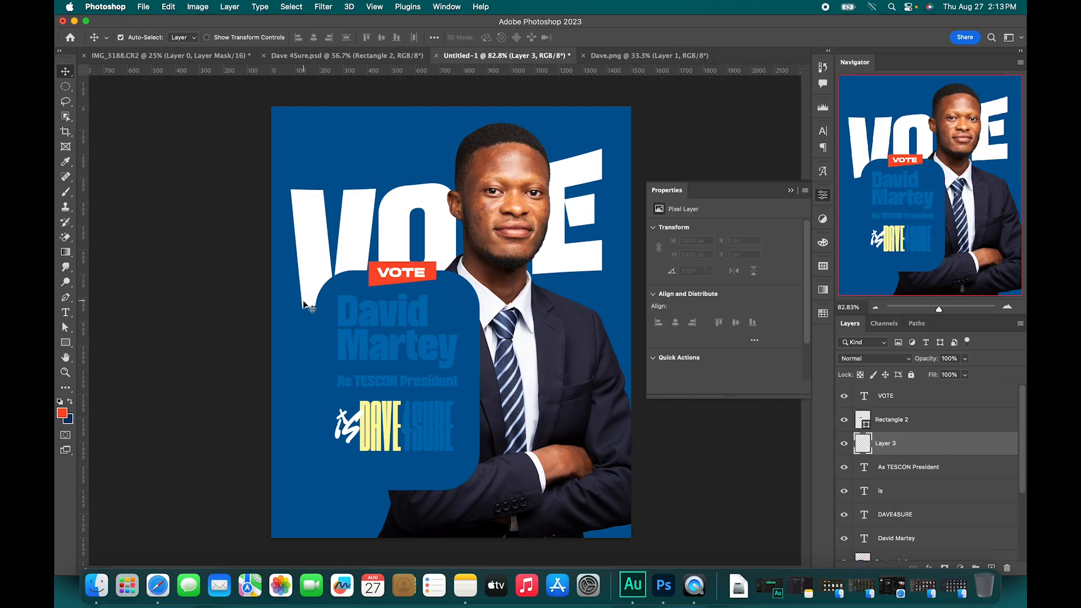
{"action": "left_click", "coordinate": [65, 342]}
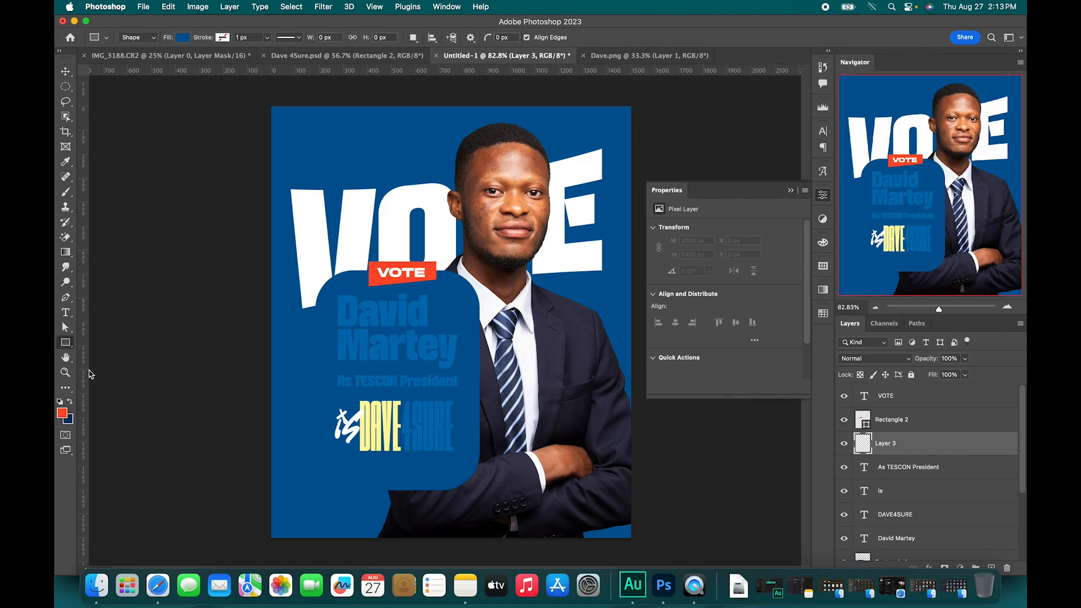
{"action": "left_click", "coordinate": [106, 387]}
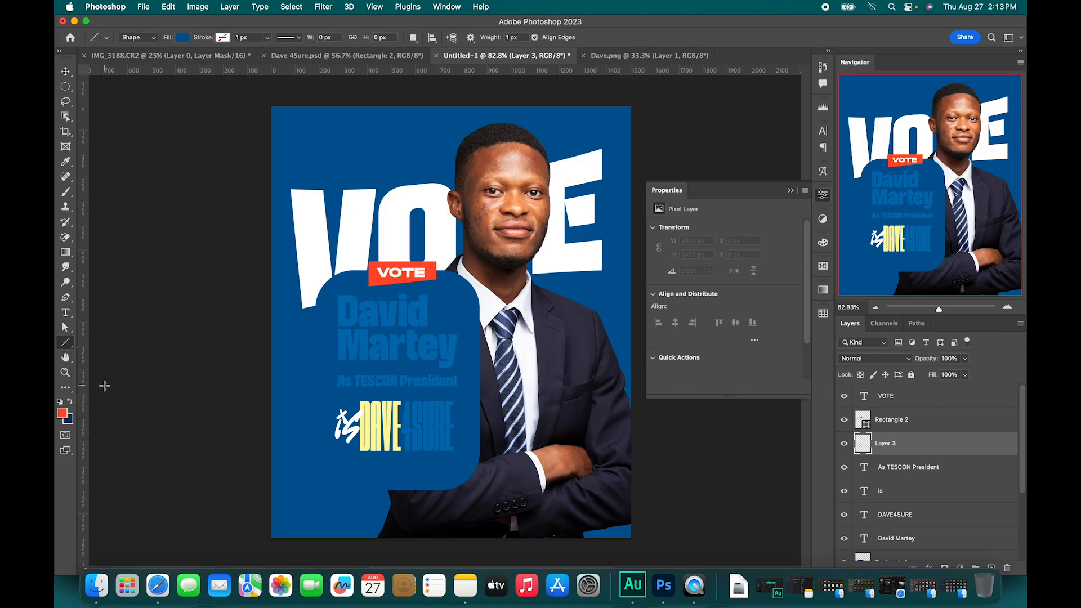
{"action": "left_click", "coordinate": [180, 40]}
{"action": "left_click", "coordinate": [114, 59]}
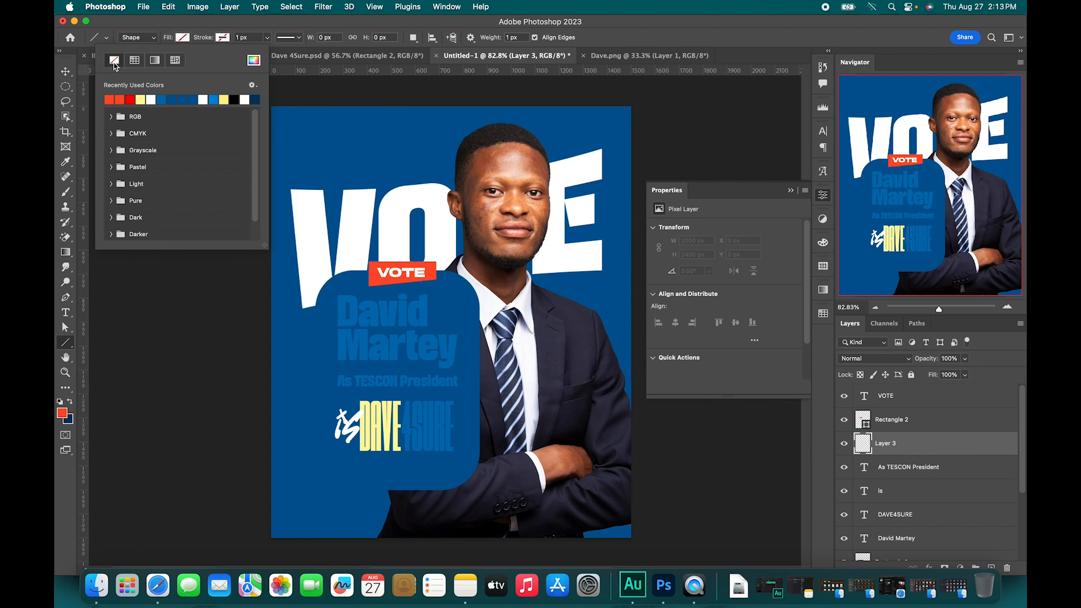
{"action": "left_click", "coordinate": [222, 38]}
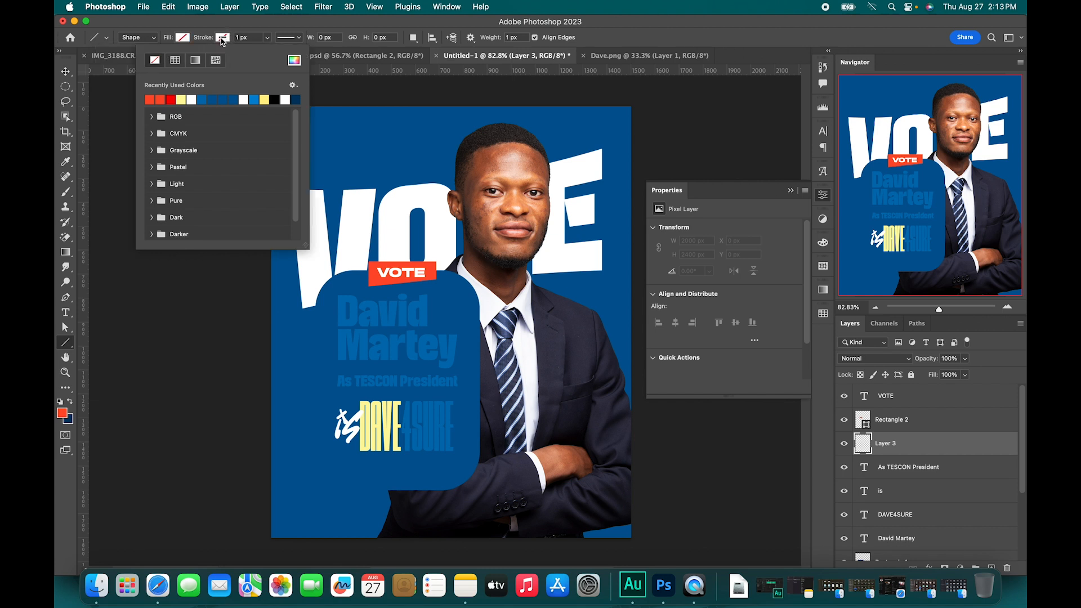
{"action": "left_click", "coordinate": [192, 99]}
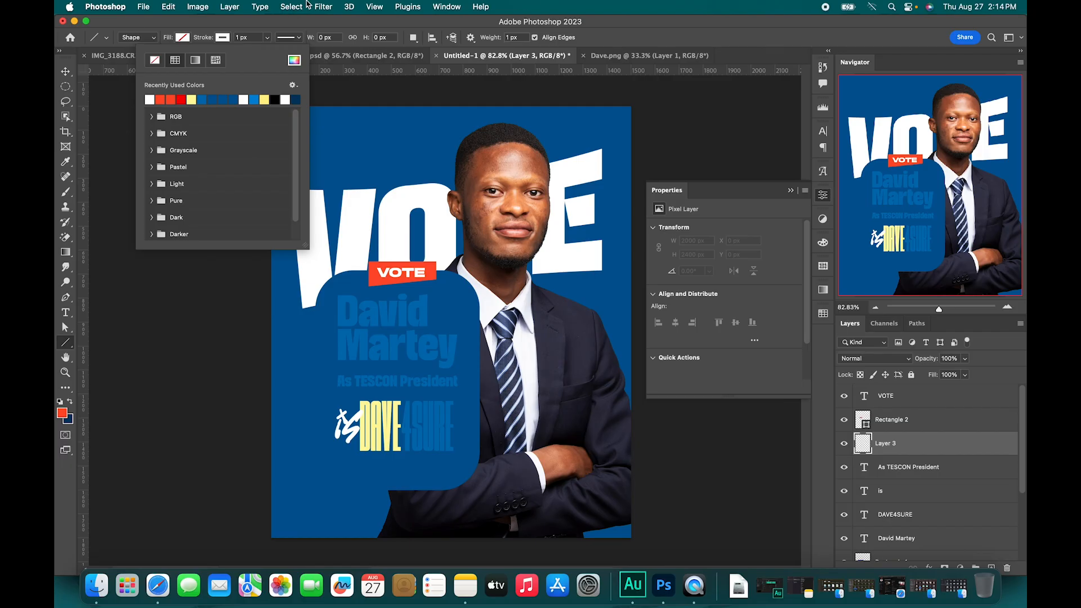
{"action": "left_click", "coordinate": [307, 24]}
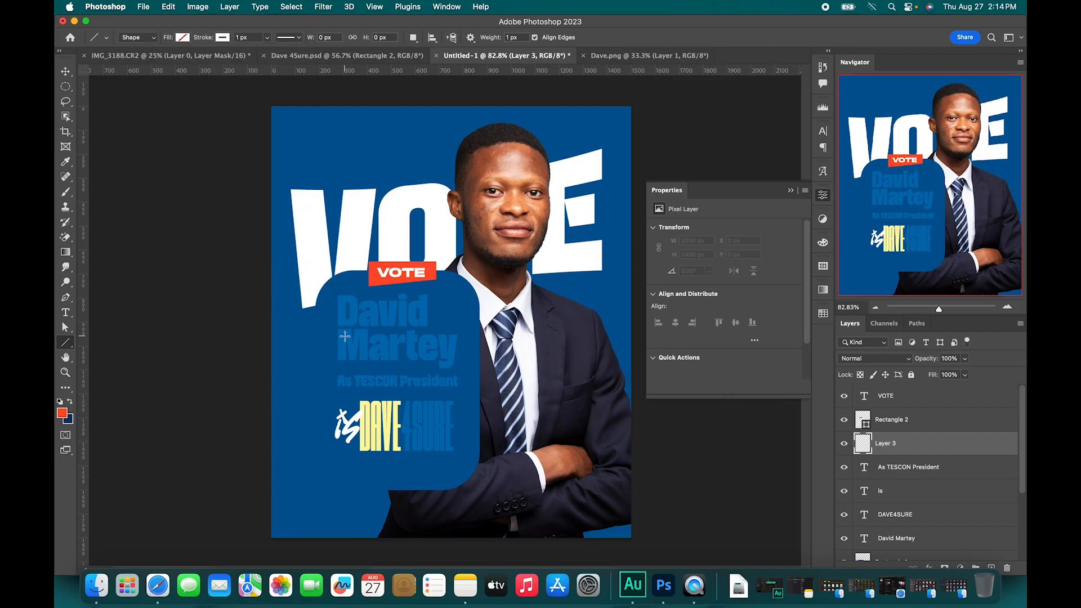